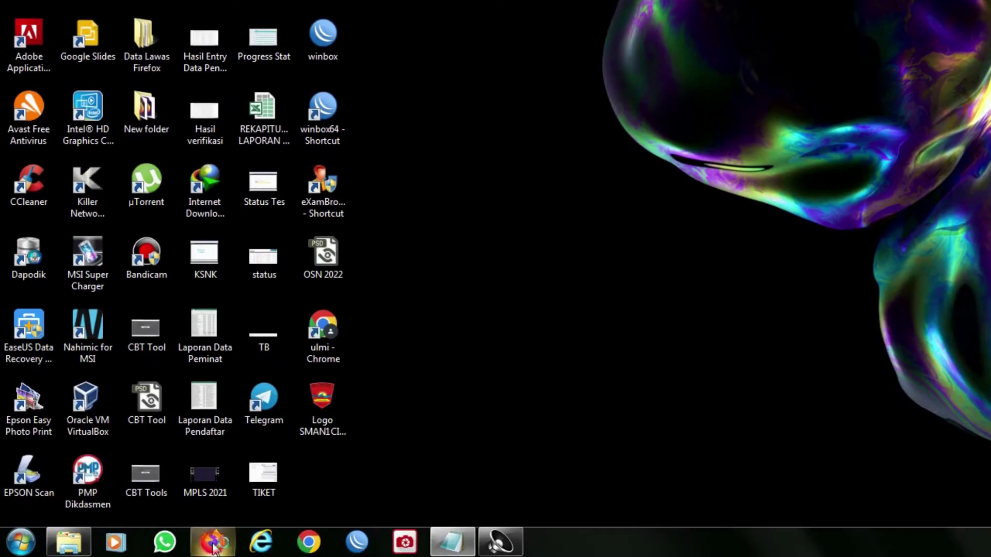
- Launch Firefox from the Windows taskbar
left_click(212, 542)
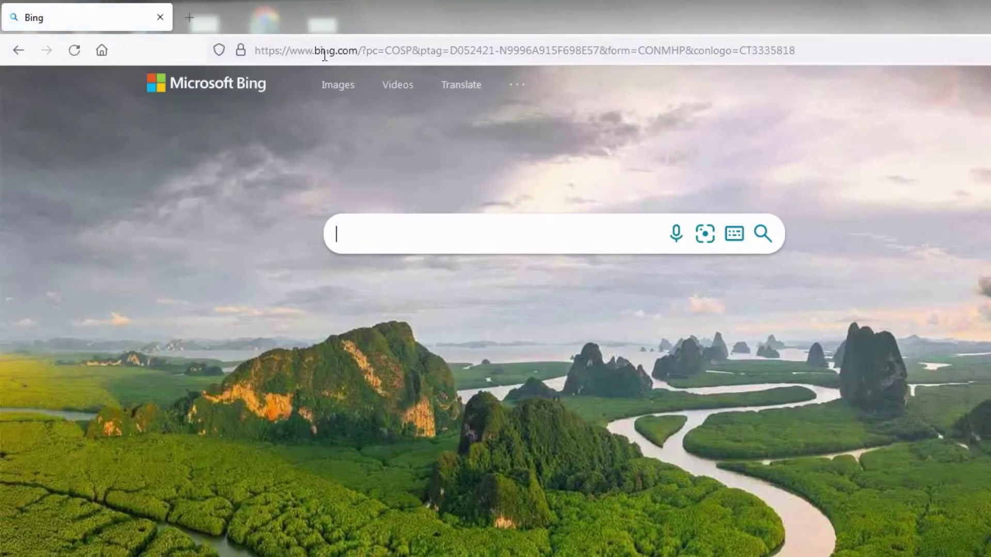
- Start a new Firefox session instead of restoring the old one, leaving the Bing homepage showing
left_click(342, 49)
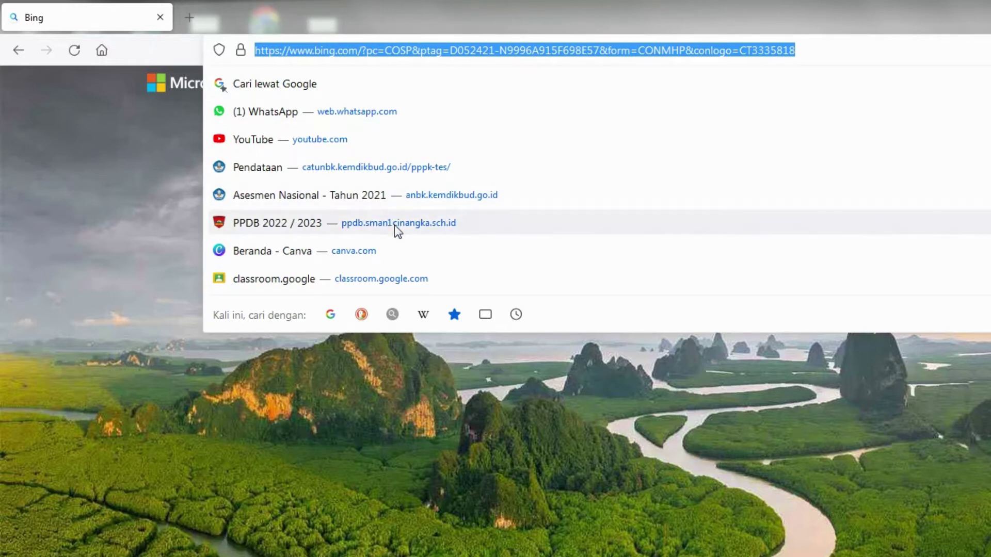
key("Escape")
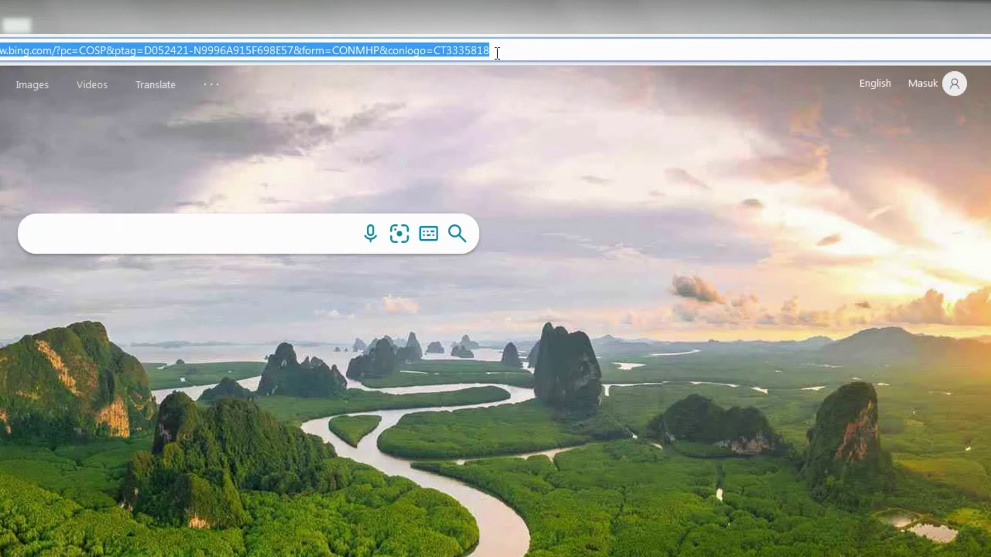
- Load sman1cinangka.sch.id and open its PPDB 2022 / 2023 site from the PPDB tile
key("ctrl+v")
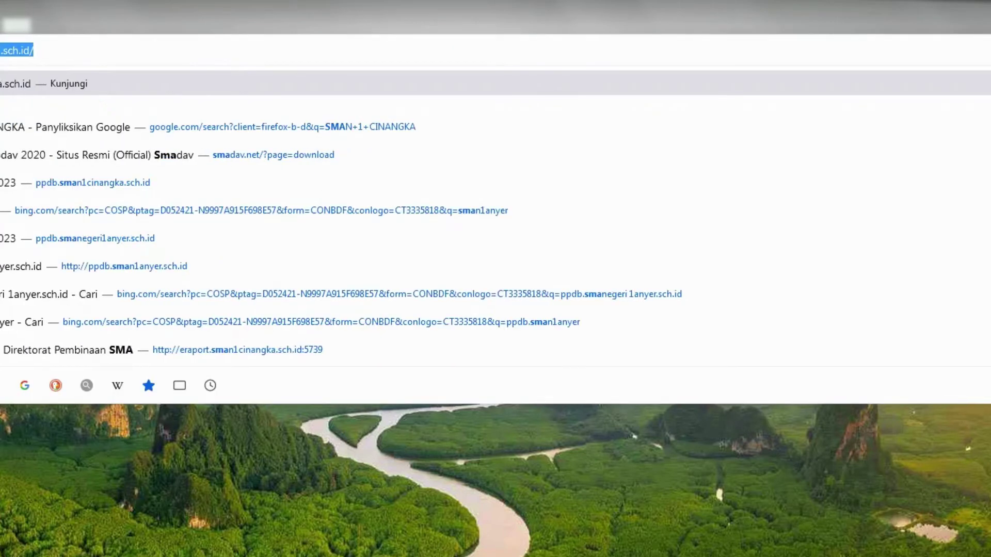
key("Escape")
key("Return")
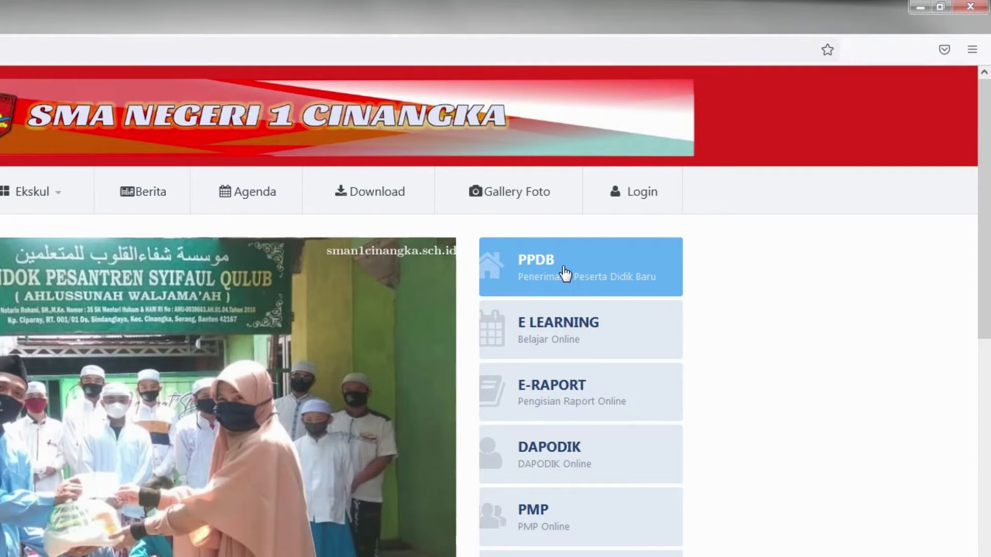
left_click(565, 273)
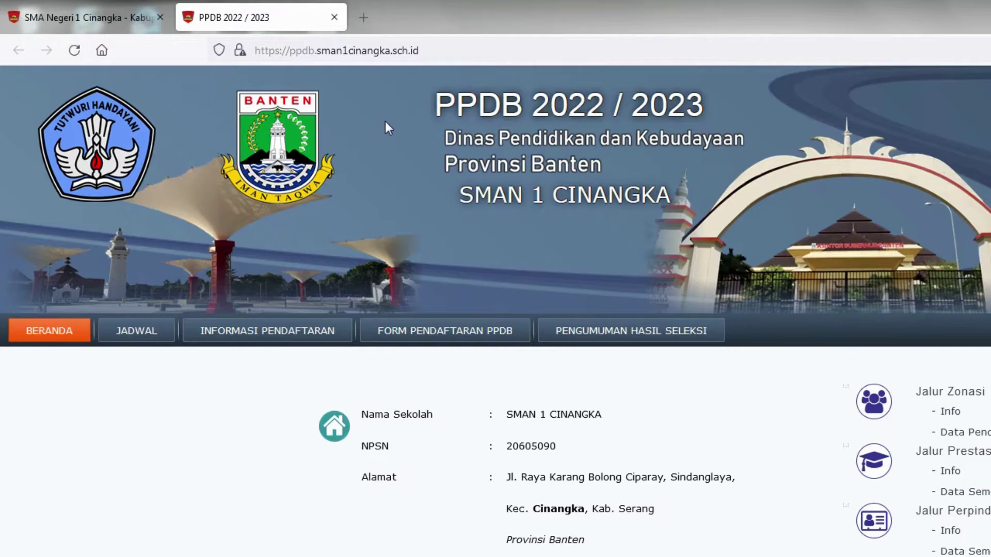
- Return to the PPDB 2022 / 2023 tab and open its FORM PENDAFTARAN PPDB page
left_click(102, 21)
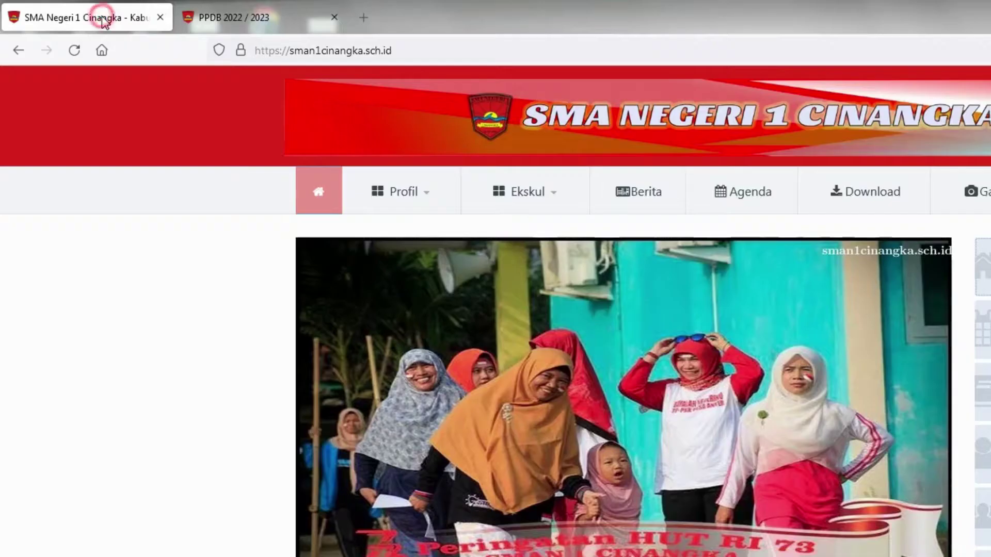
left_click(224, 15)
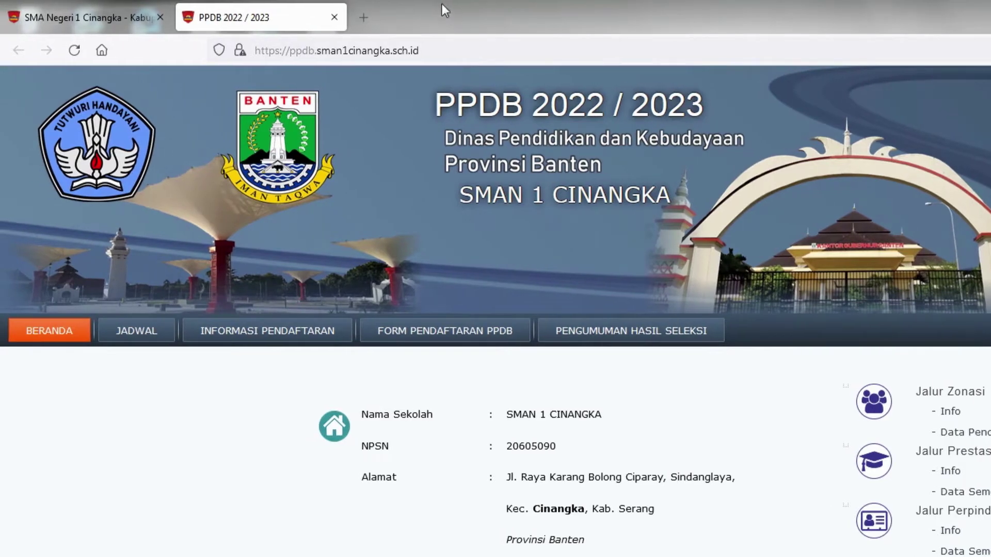
left_click(462, 40)
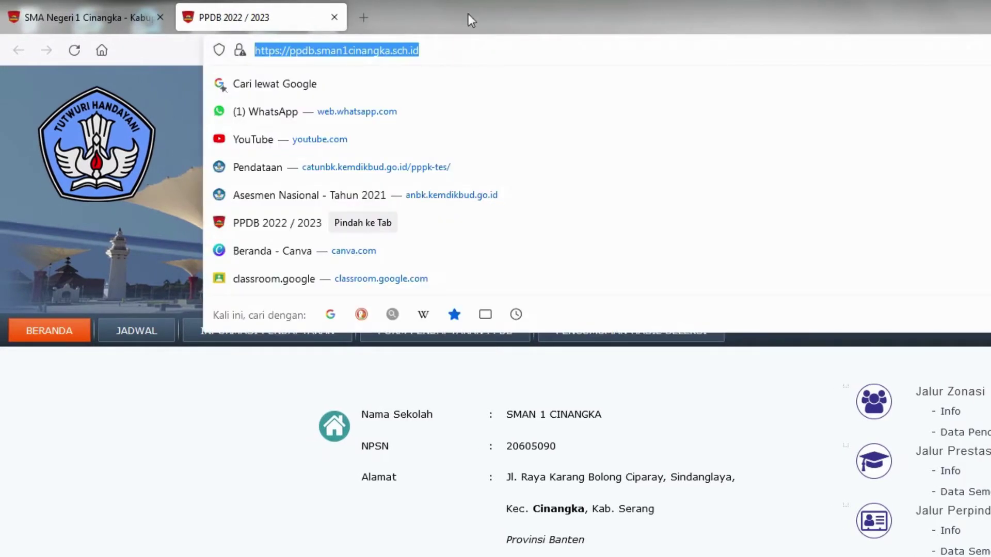
key("Escape")
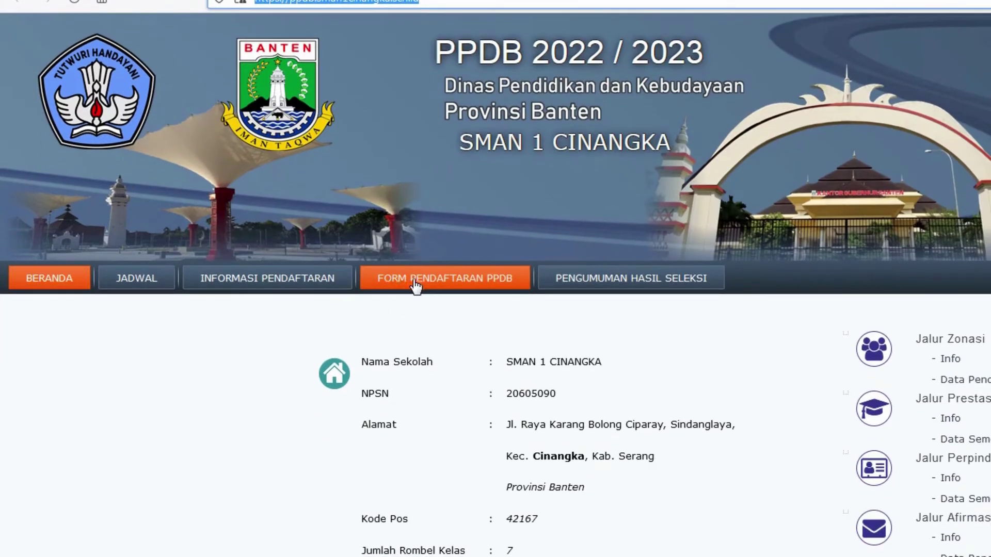
left_click(416, 285)
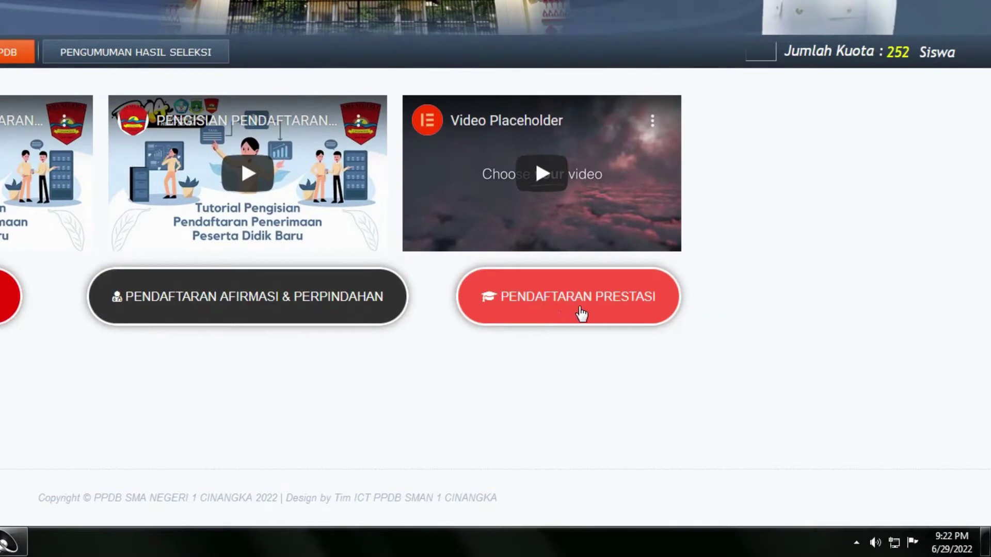
- Choose PENDAFTARAN PRESTASI and accept the AppSheet consent to open the registration form
left_click(539, 304)
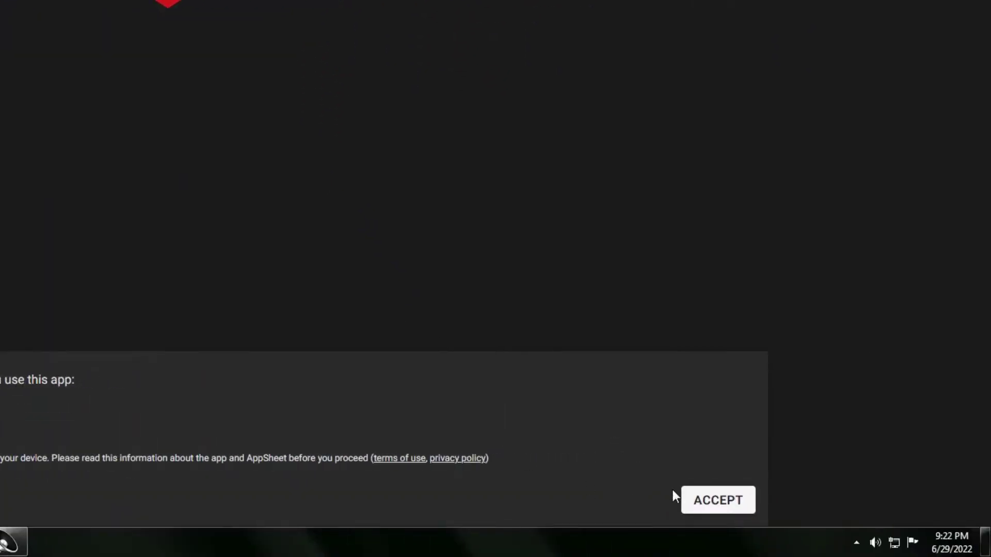
left_click(687, 498)
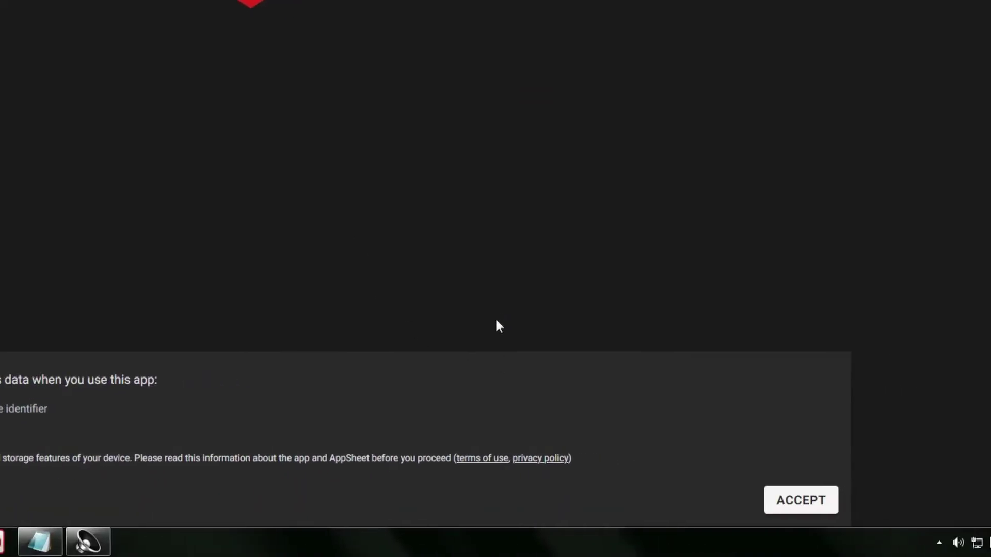
left_click(786, 500)
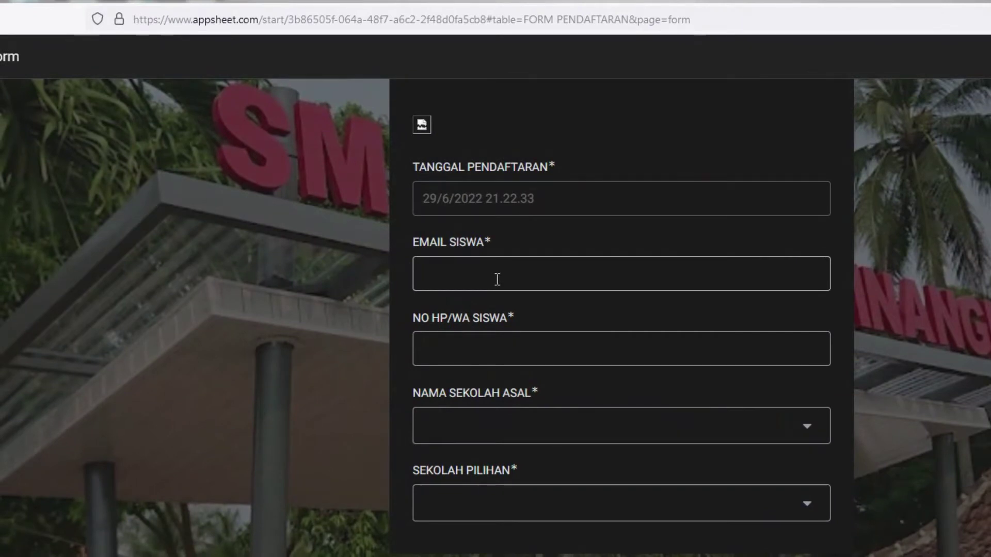
- Enter the student's e-mail address and phone number
left_click(497, 279)
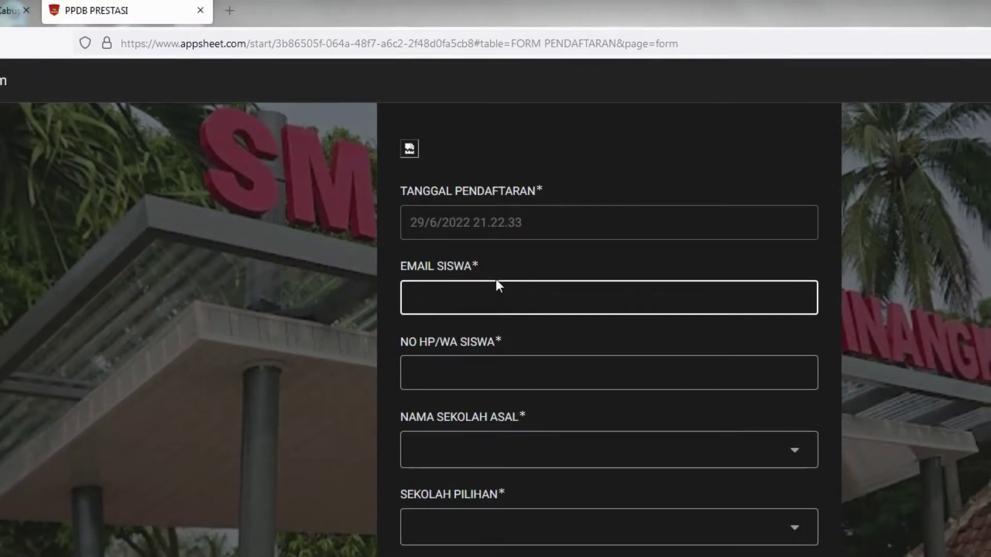
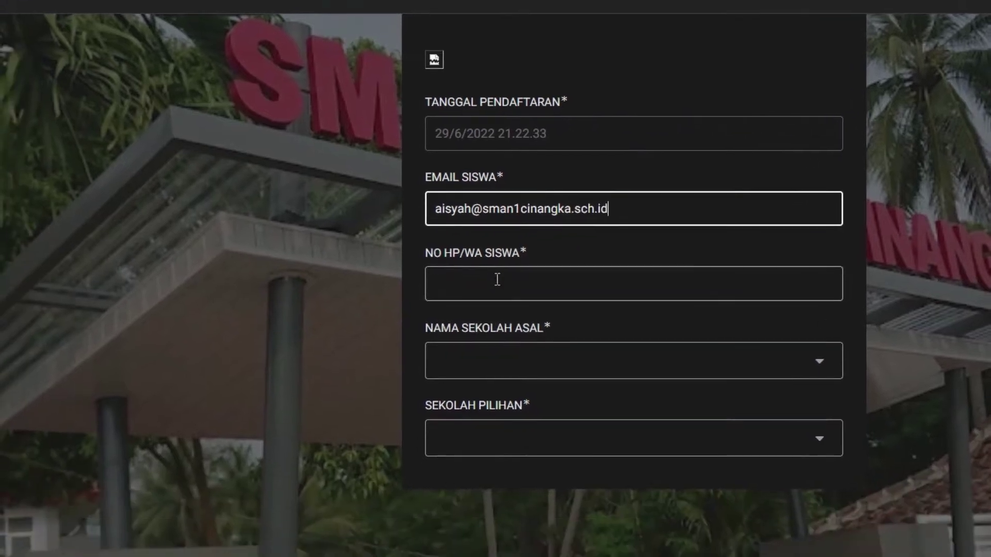
left_click(474, 379)
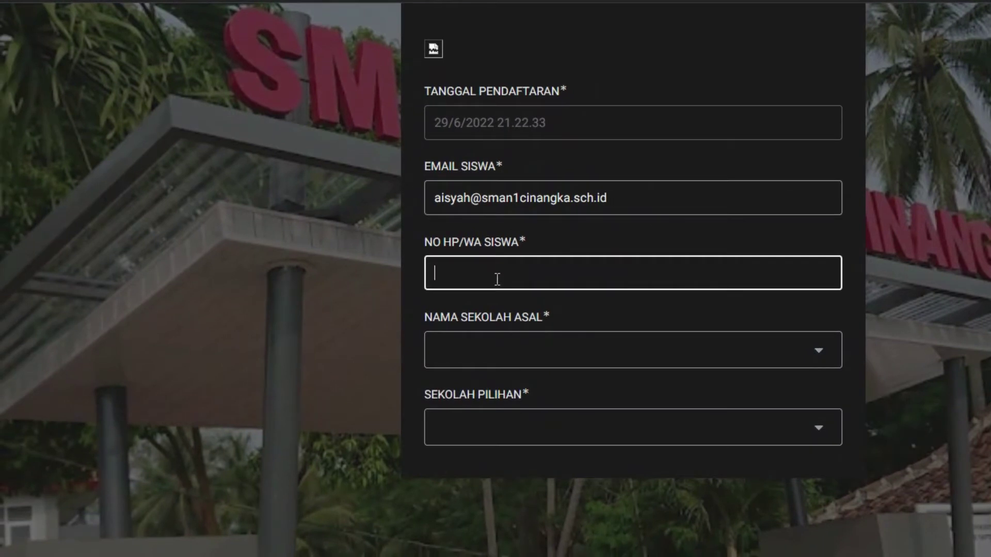
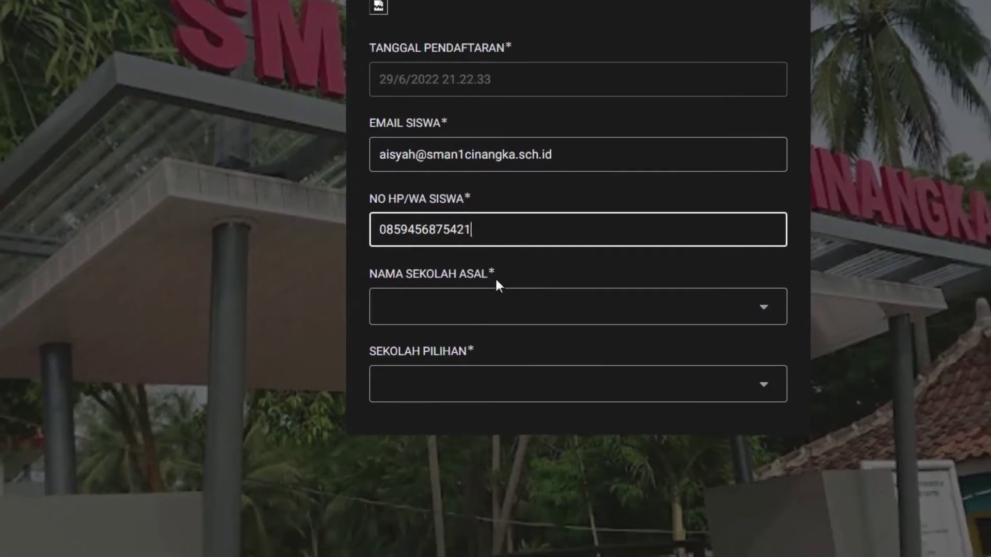
- Set origin school to SMP FAJRUL KARIM CINANGKA and chosen school to SMAN 1 CINANGKA
left_click(462, 361)
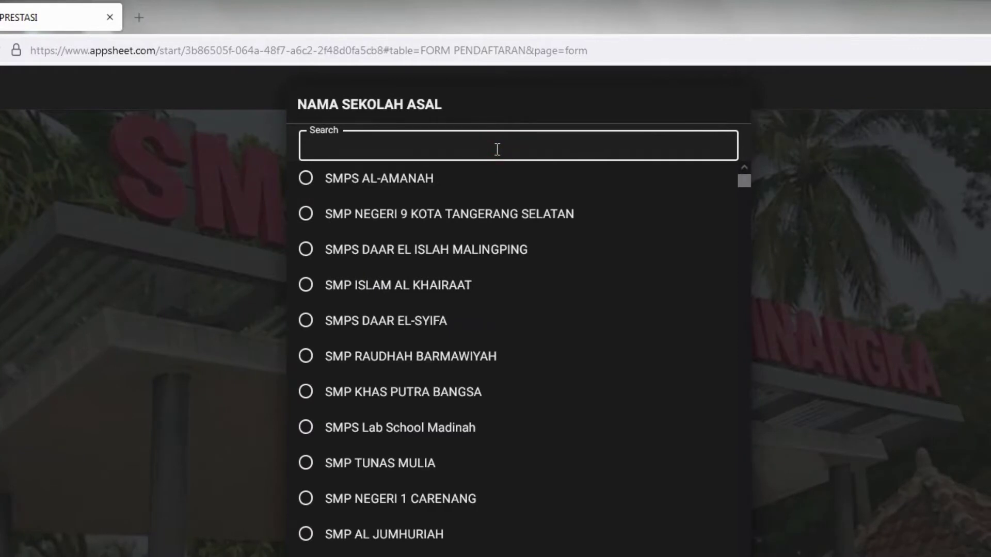
type("cinangka")
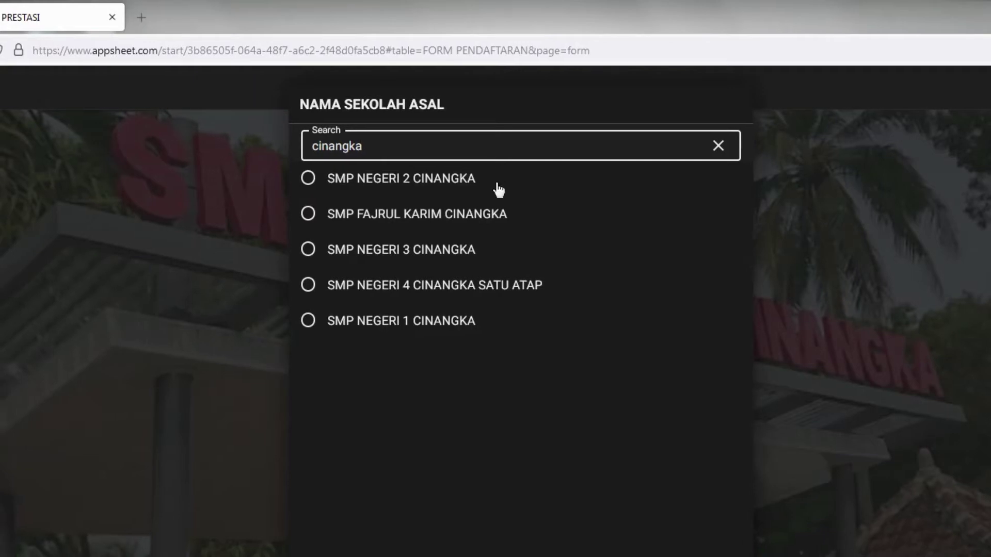
left_click(498, 220)
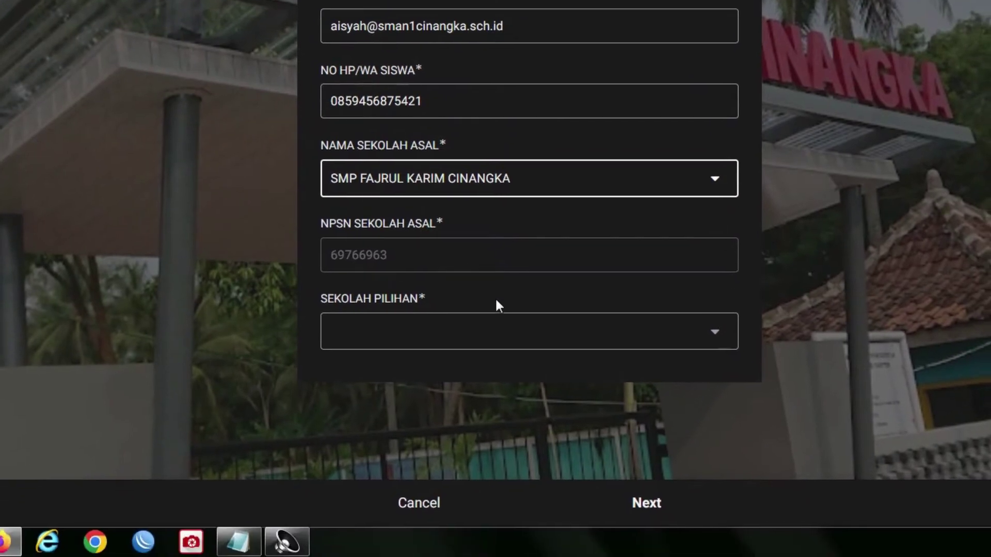
left_click(498, 337)
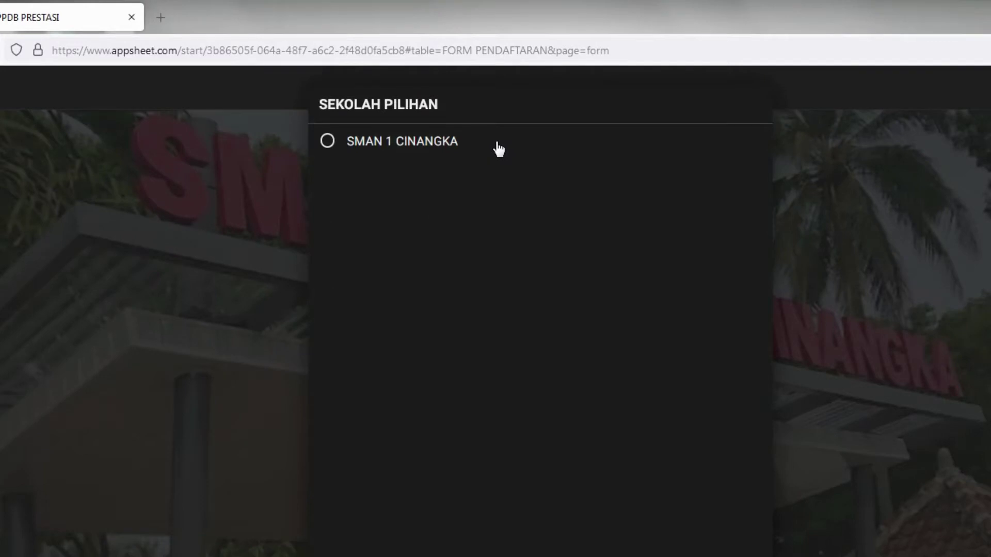
left_click(498, 147)
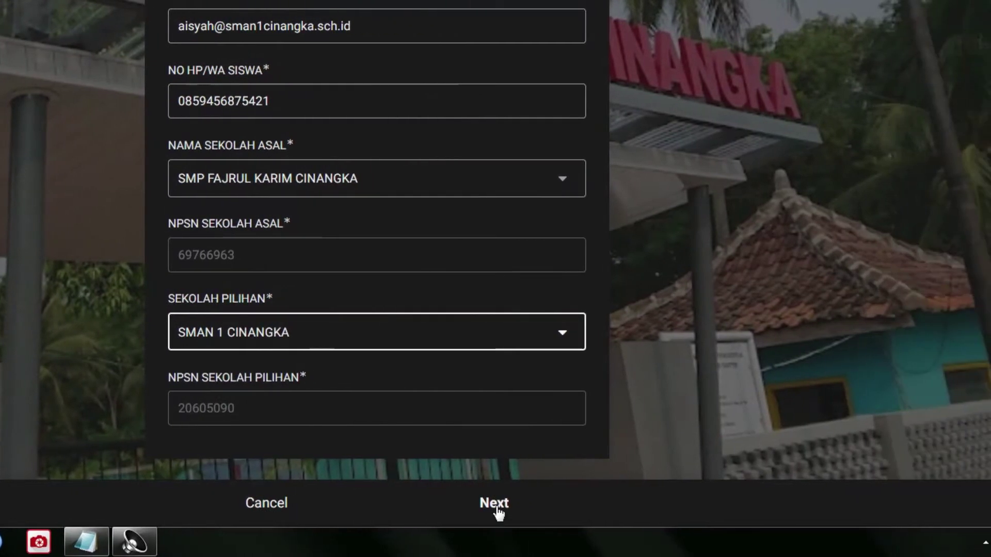
- On the student data page, enter the student's full name and set gender to Perempuan
left_click(497, 508)
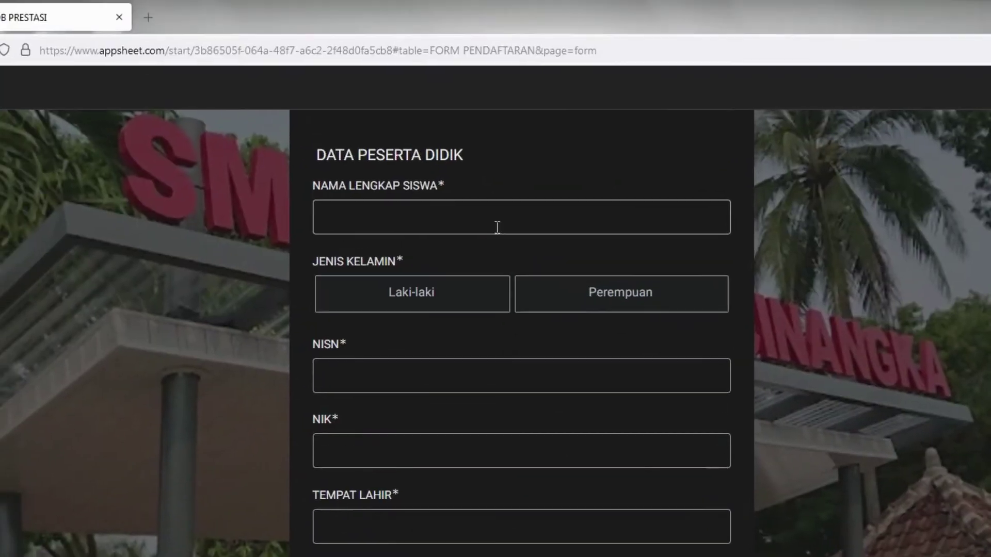
left_click(497, 222)
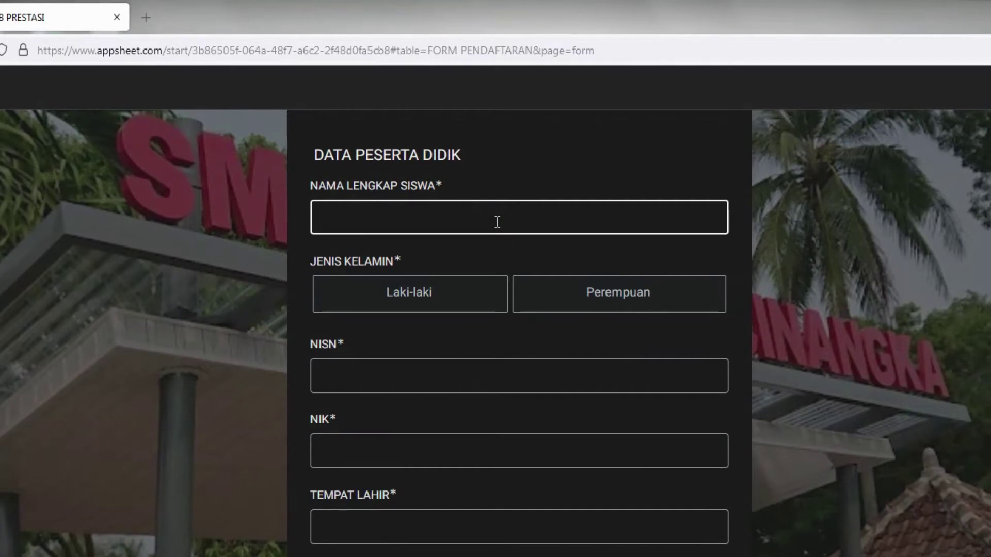
type("aisyah")
key("BackSpace")
key("BackSpace")
key("BackSpace")
key("BackSpace")
key("BackSpace")
key("BackSpace")
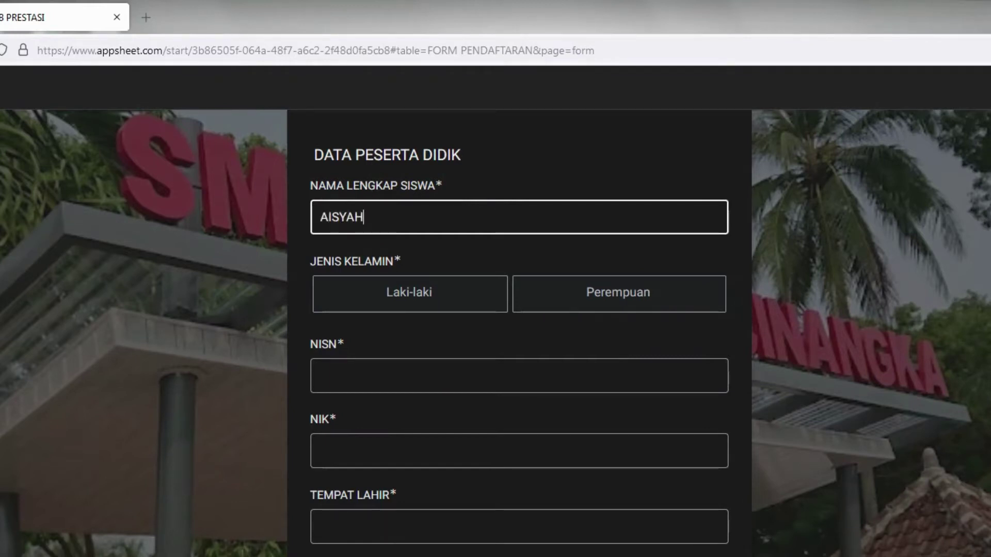
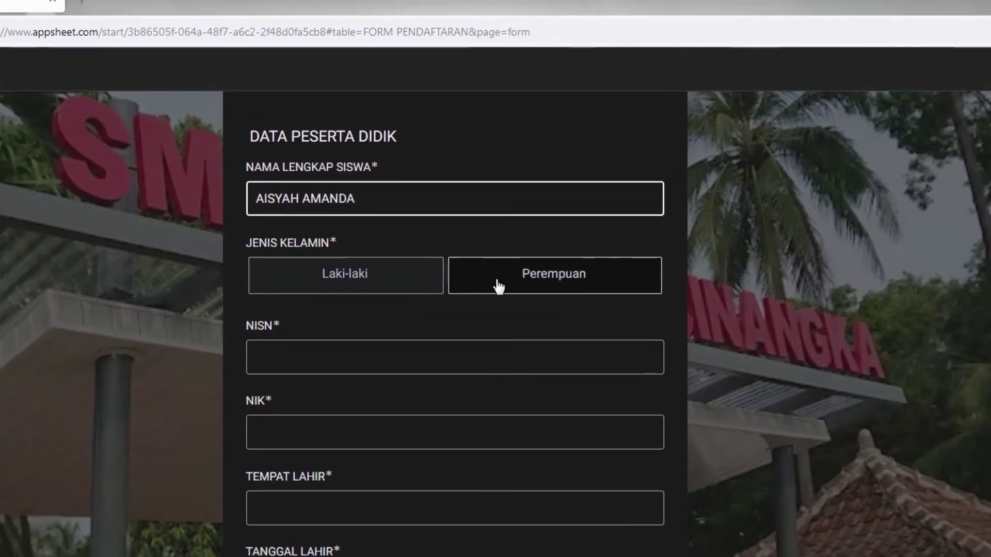
left_click(558, 300)
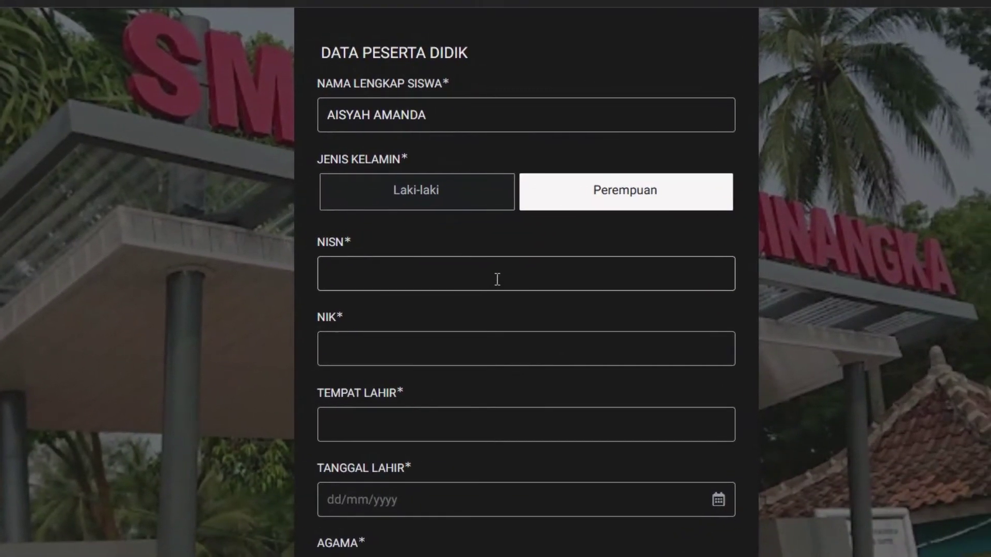
- Enter the student's NISN, correcting an extra digit, and the NIK number
left_click(428, 363)
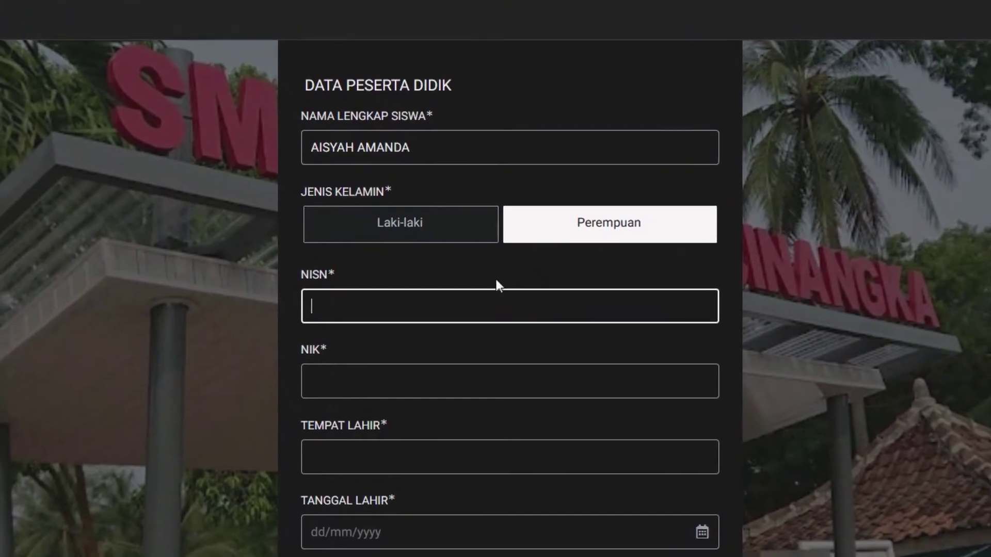
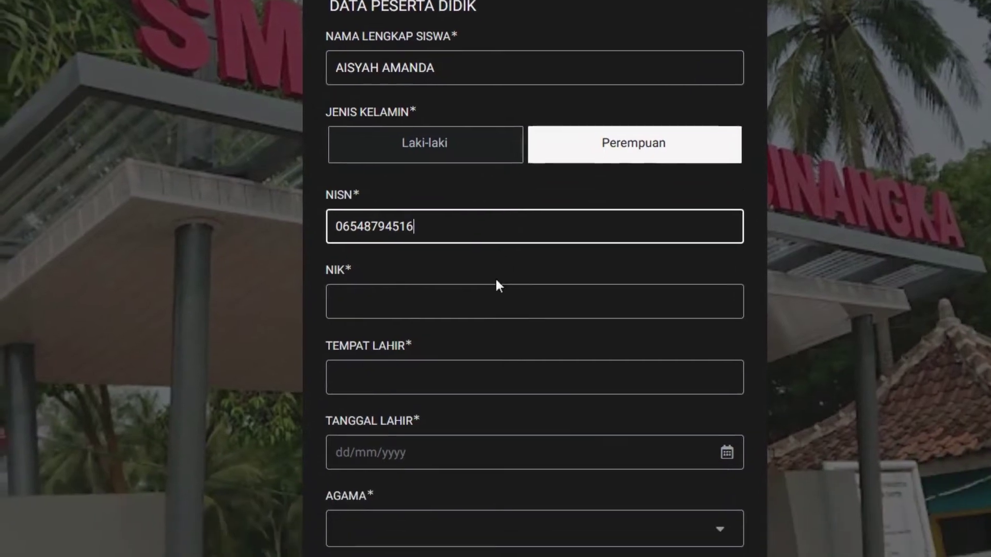
left_click(470, 379)
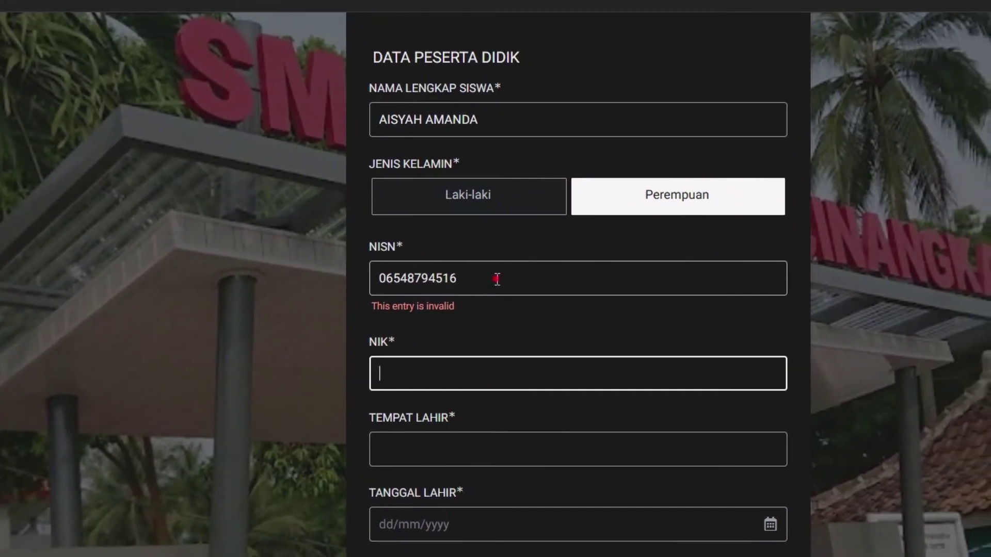
left_click(567, 276)
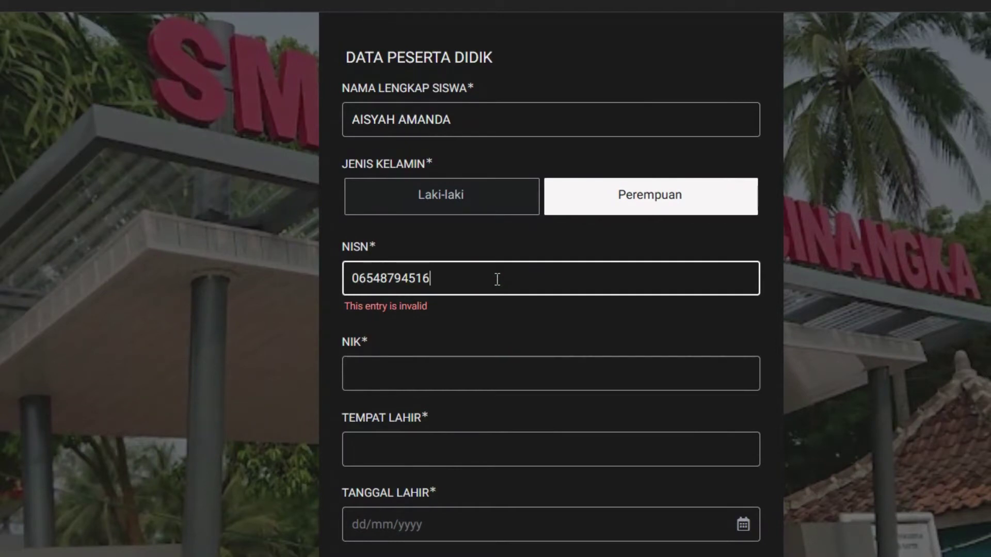
key("BackSpace")
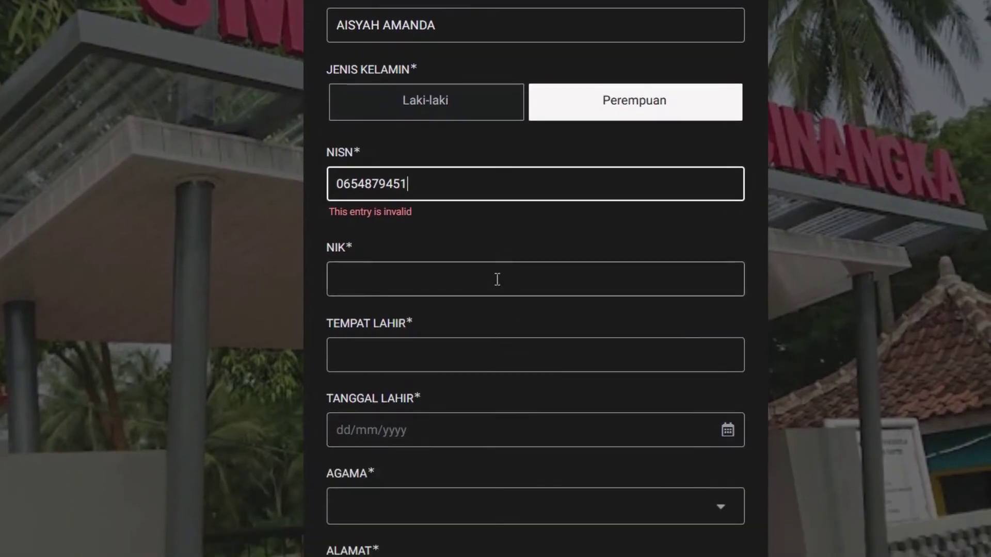
left_click(510, 373)
scroll(497, 279, "up", 1)
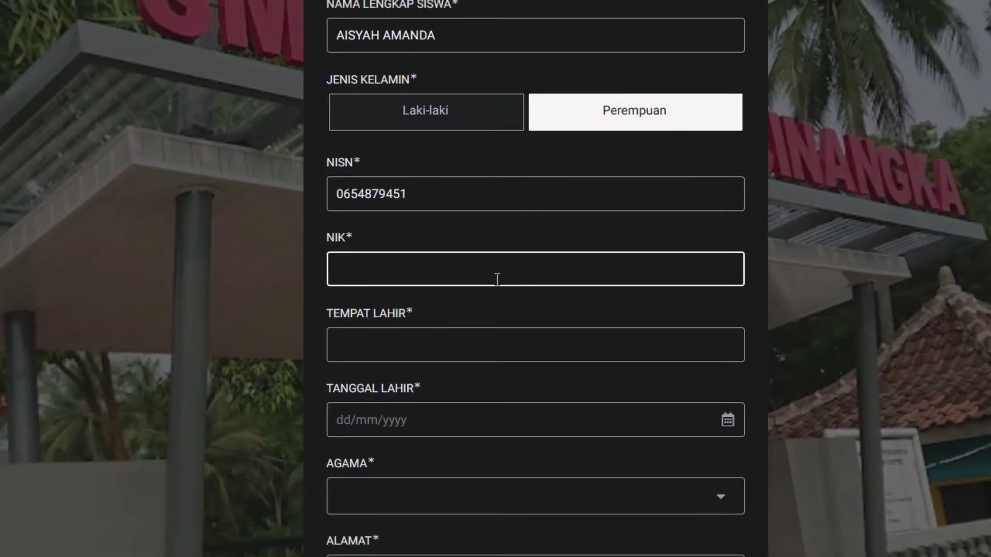
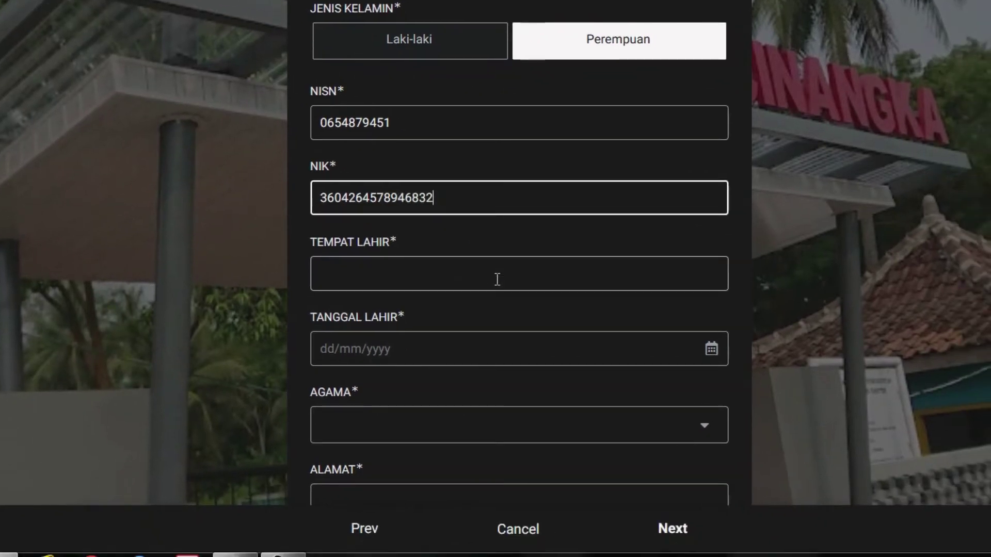
- Set birthplace SERANG, enter the birth date, and choose Islam as religion
left_click(496, 279)
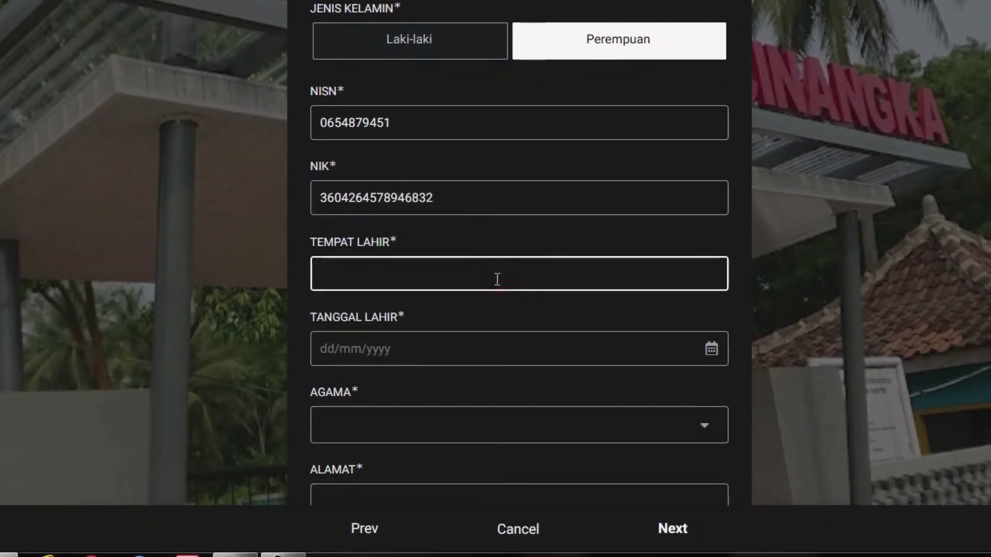
type("S")
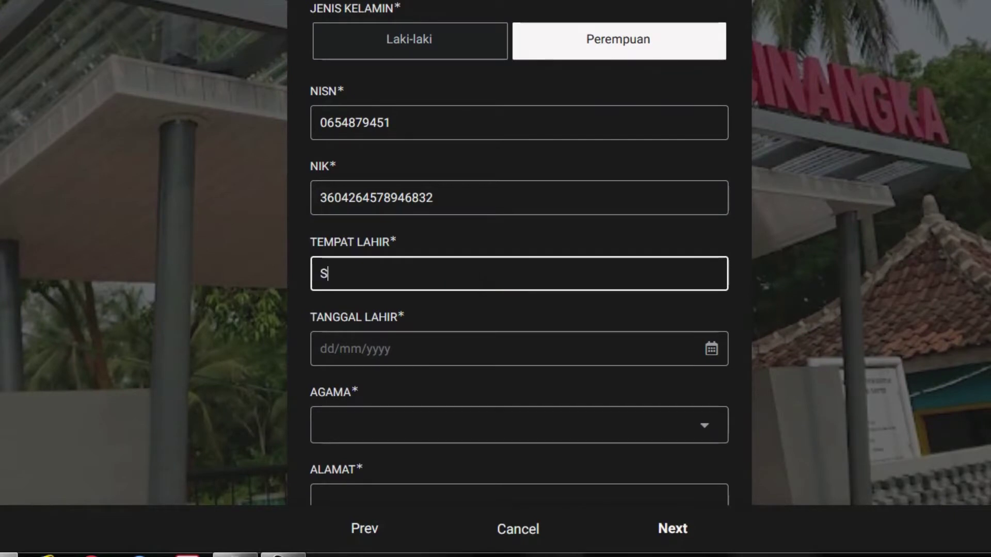
type("ERANG")
key("Tab")
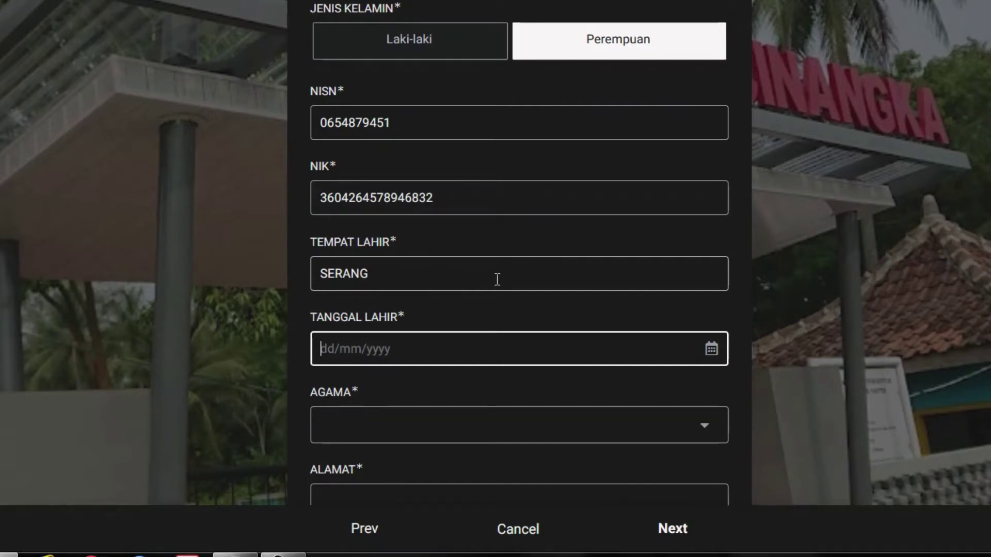
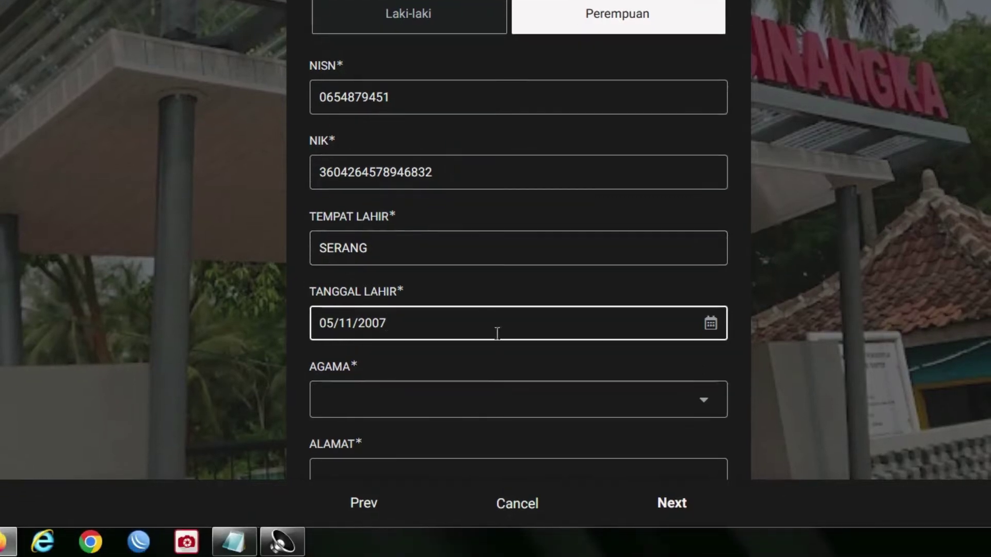
left_click(505, 435)
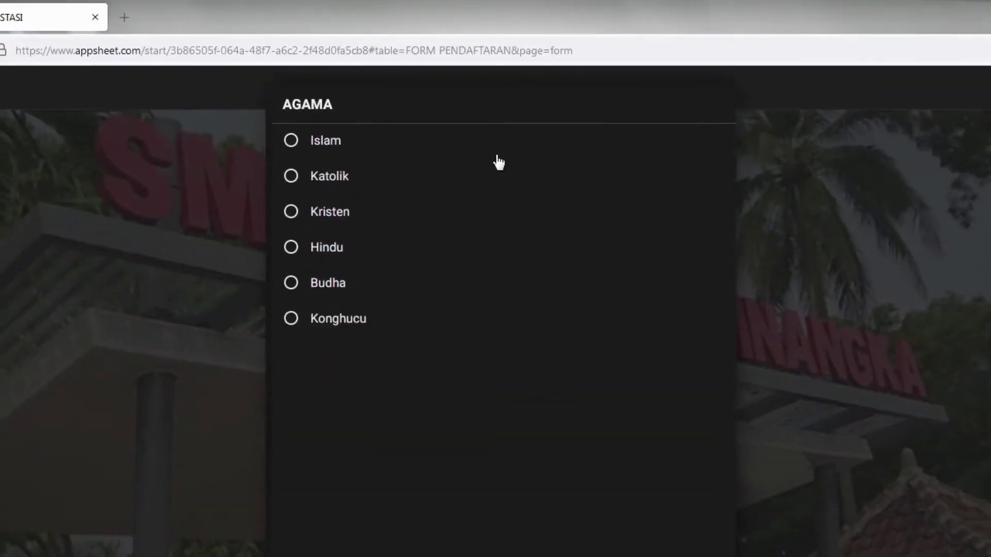
left_click(497, 146)
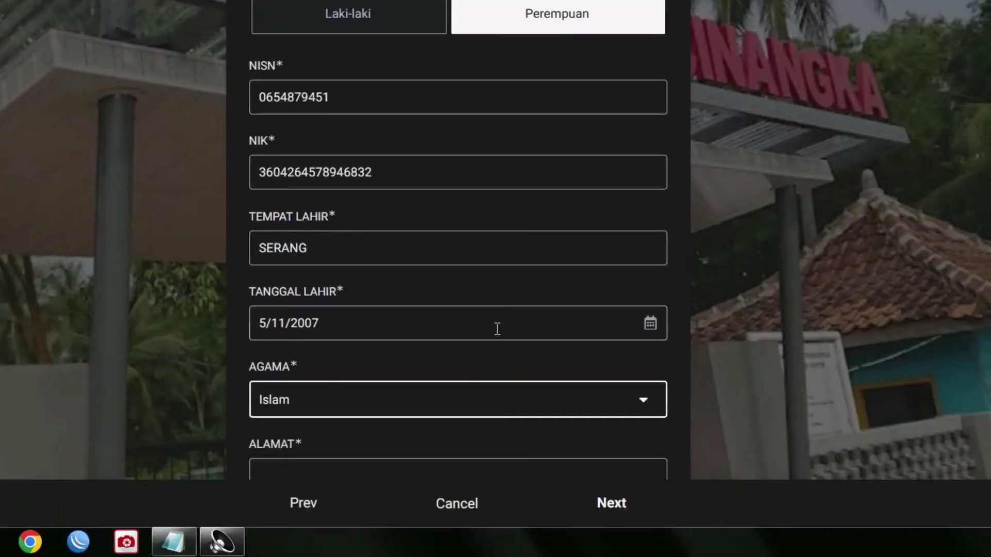
- Enter the home address and choose Sindang Laya (Sindanglaya) as the village
scroll(497, 382, "down", 2)
left_click(497, 357)
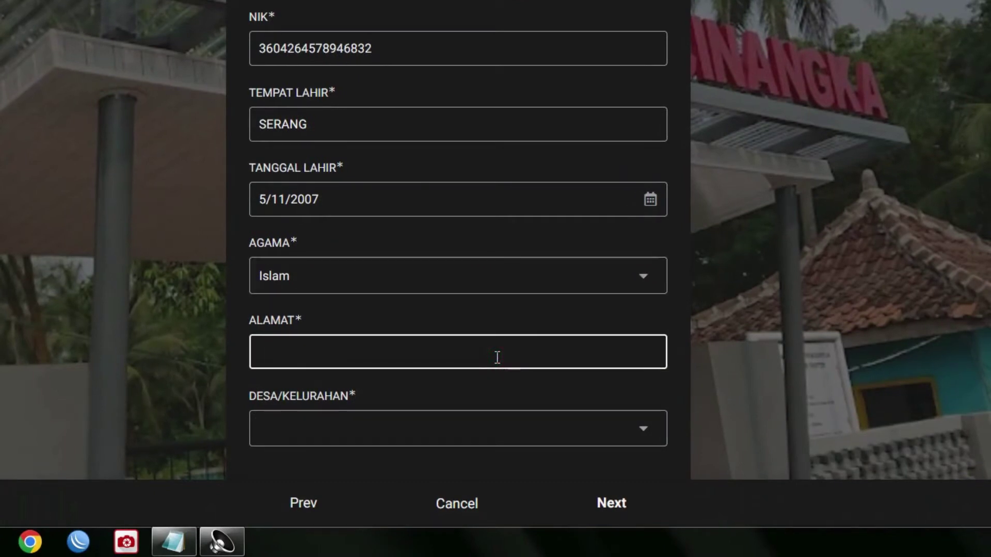
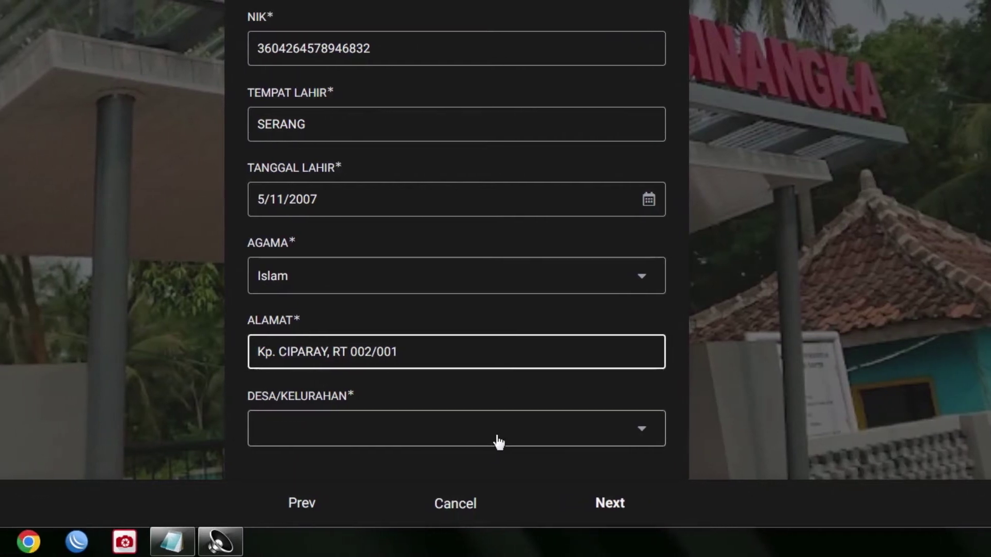
left_click(490, 436)
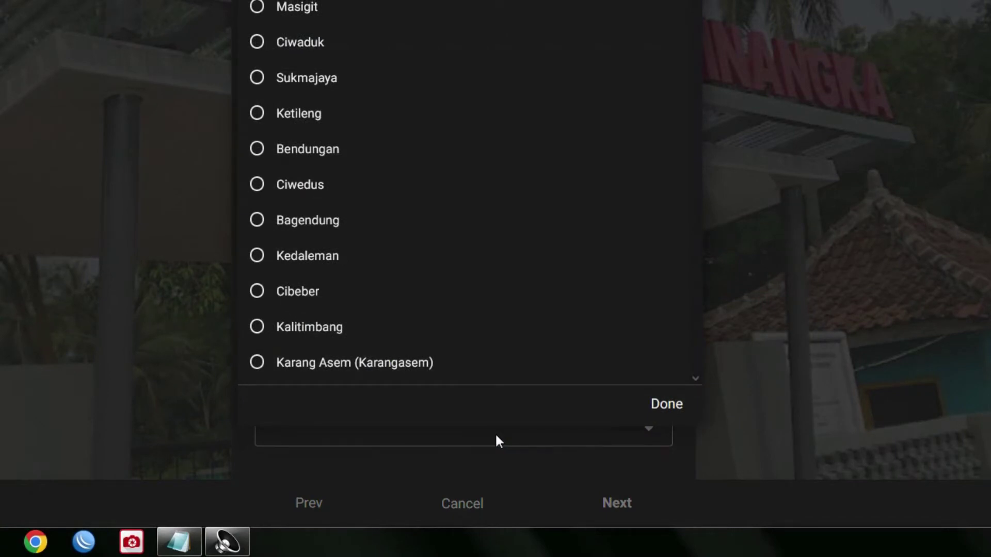
scroll(469, 191, "down", 20)
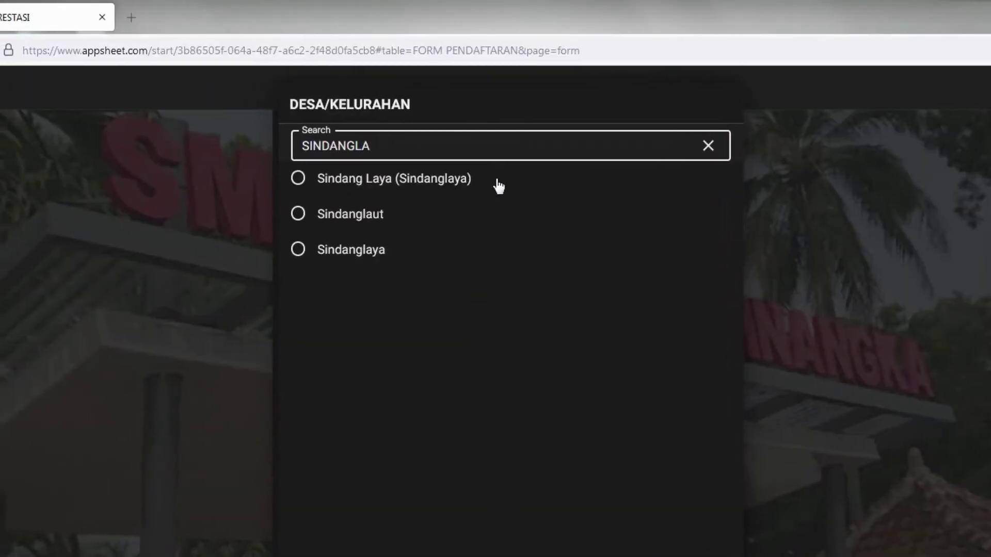
left_click(498, 184)
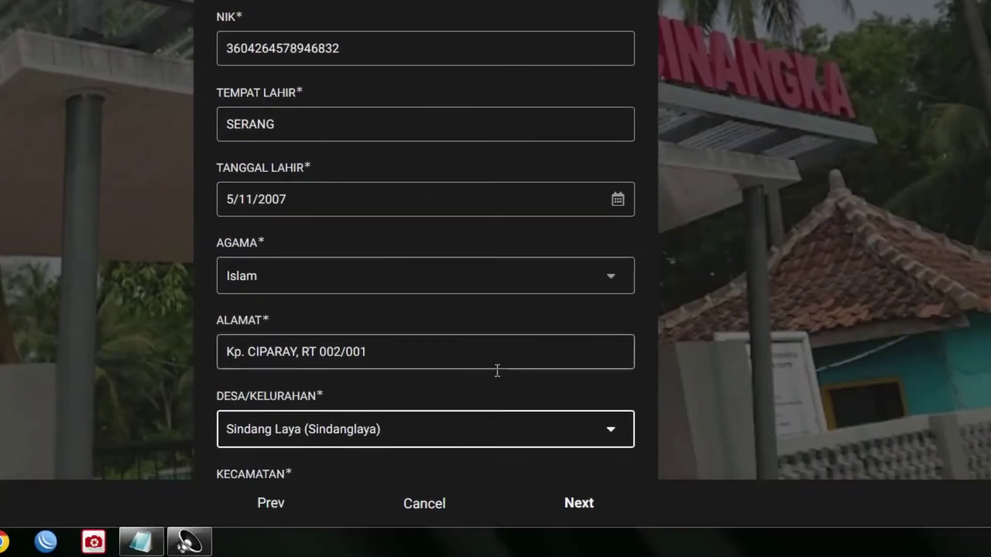
scroll(495, 371, "down", 3)
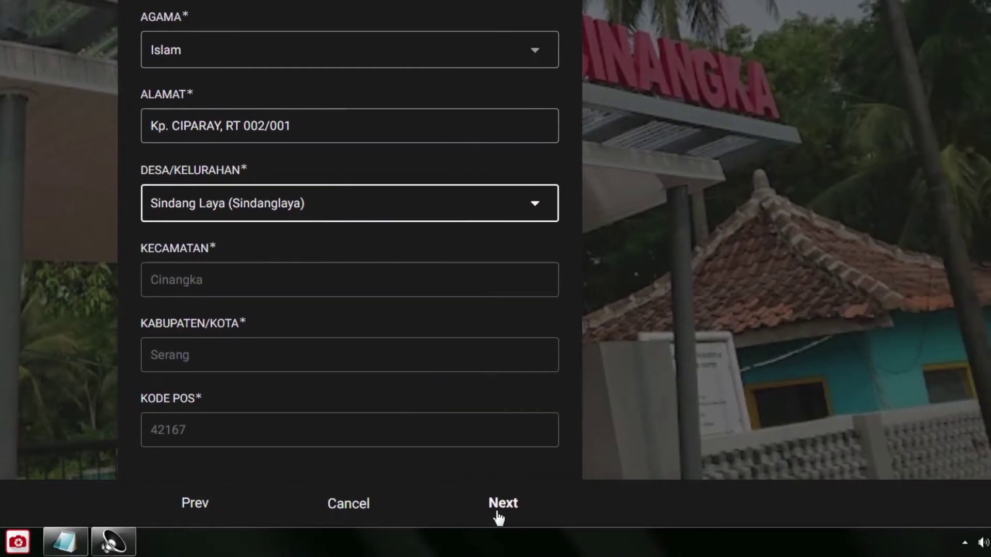
- On the parents' page, enter the father's name and set his occupation to Karyawan Swasta
left_click(498, 505)
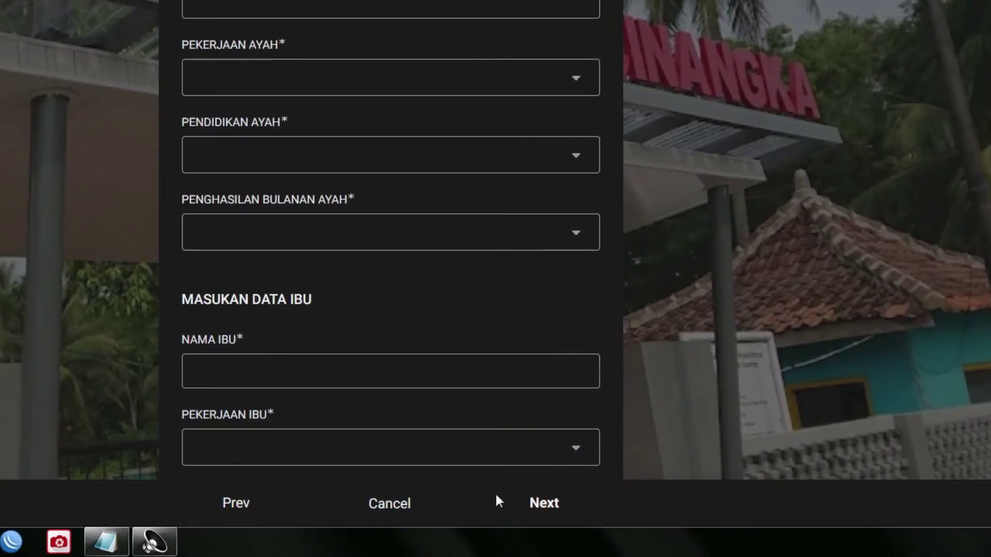
scroll(496, 293, "up", 4)
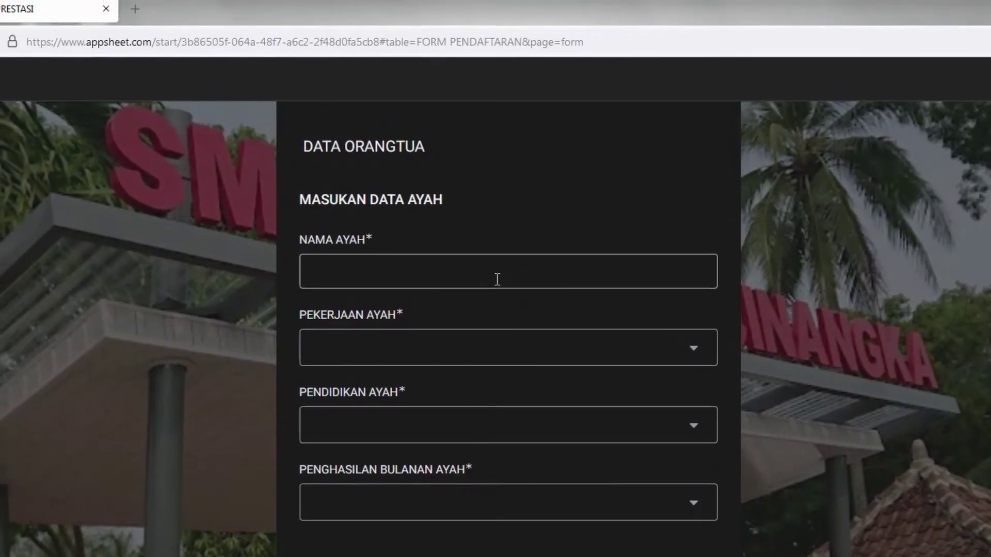
left_click(497, 273)
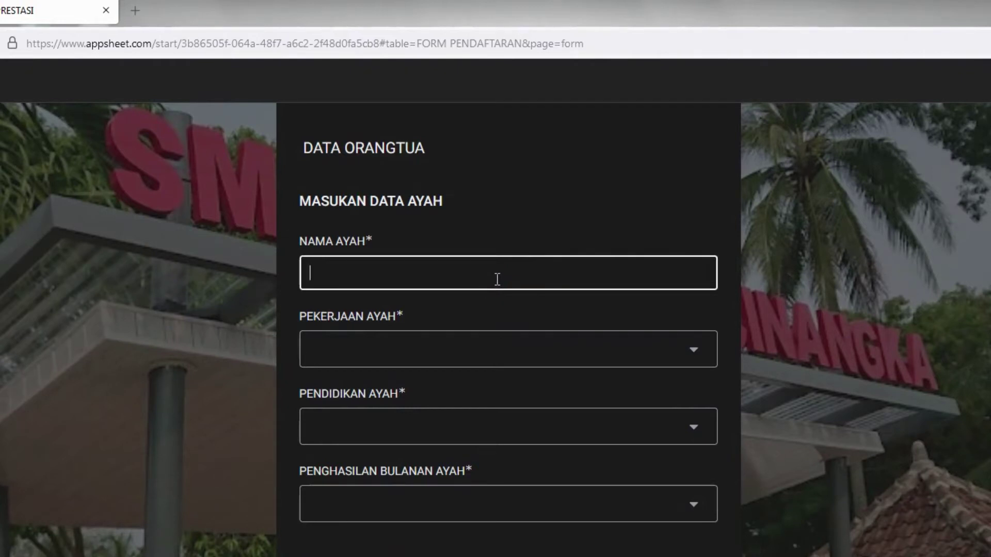
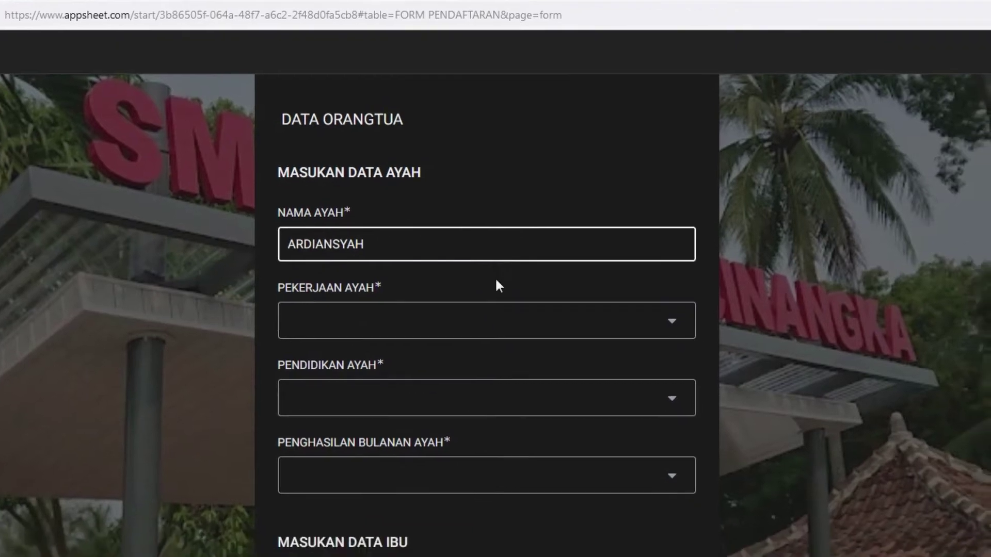
left_click(531, 348)
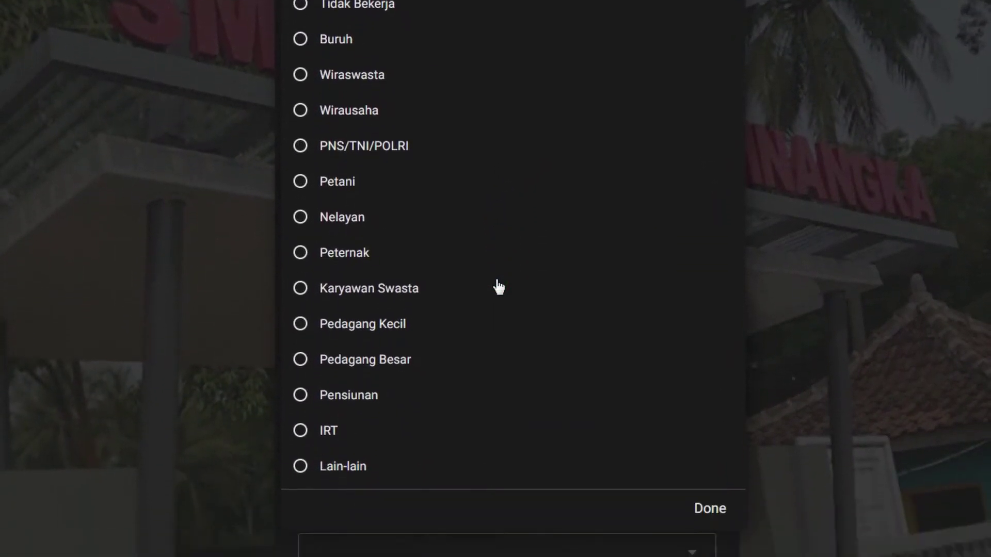
left_click(497, 282)
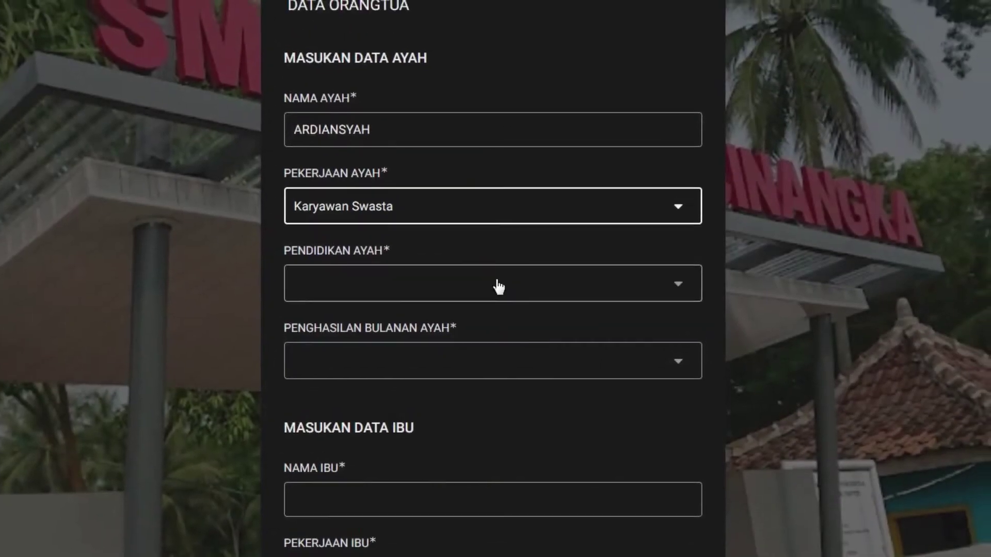
- Set the father's education to D2 and income to Rp. 1.000.000 - Rp. 1.999.999
left_click(496, 280)
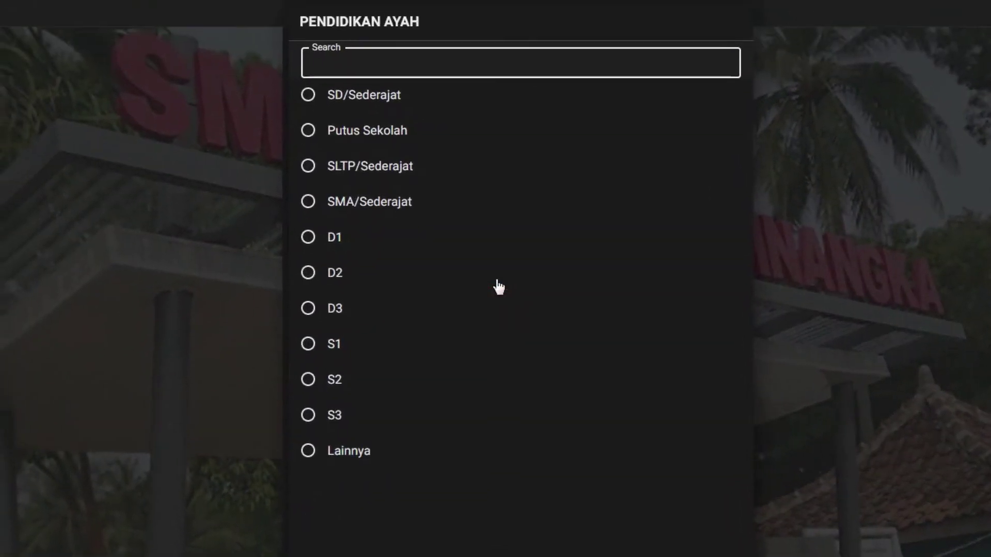
left_click(498, 285)
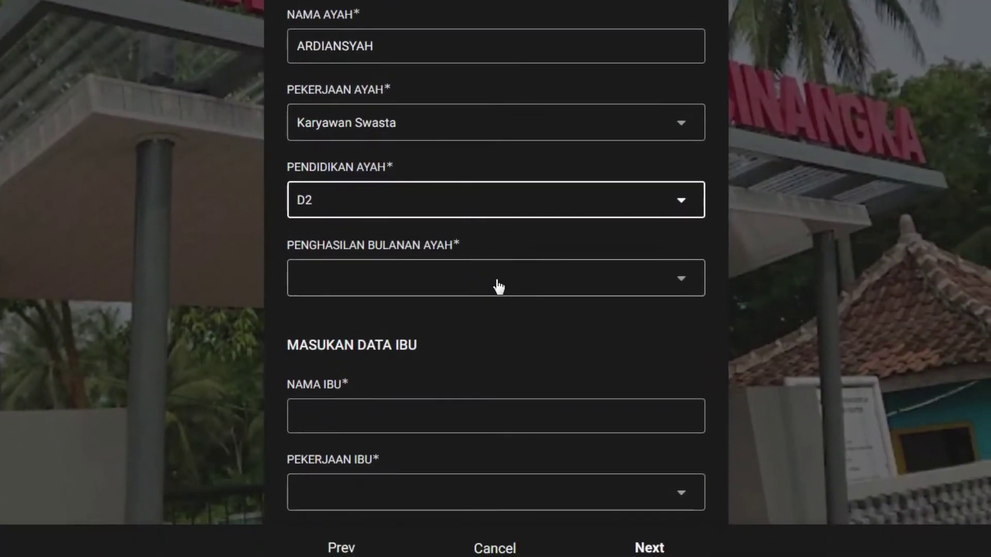
left_click(499, 285)
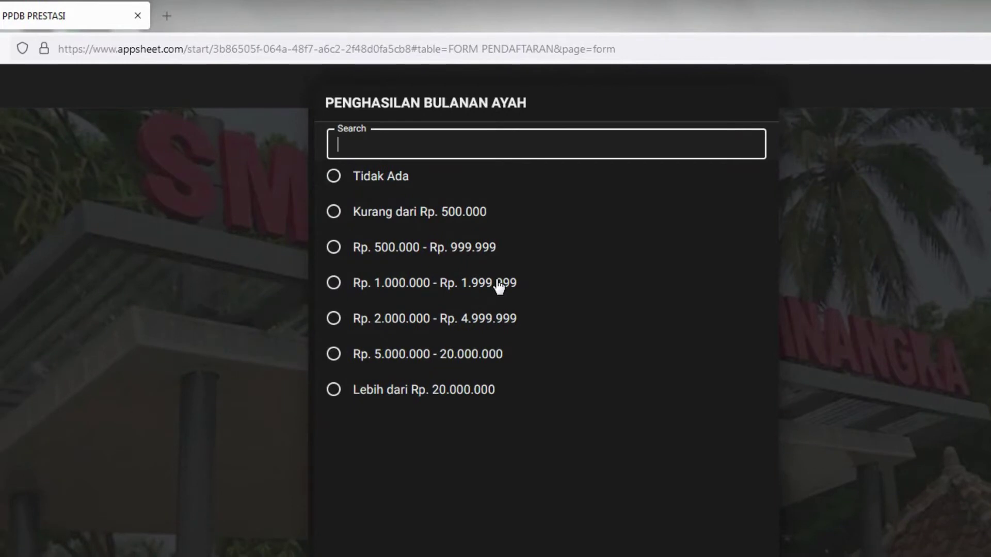
left_click(498, 285)
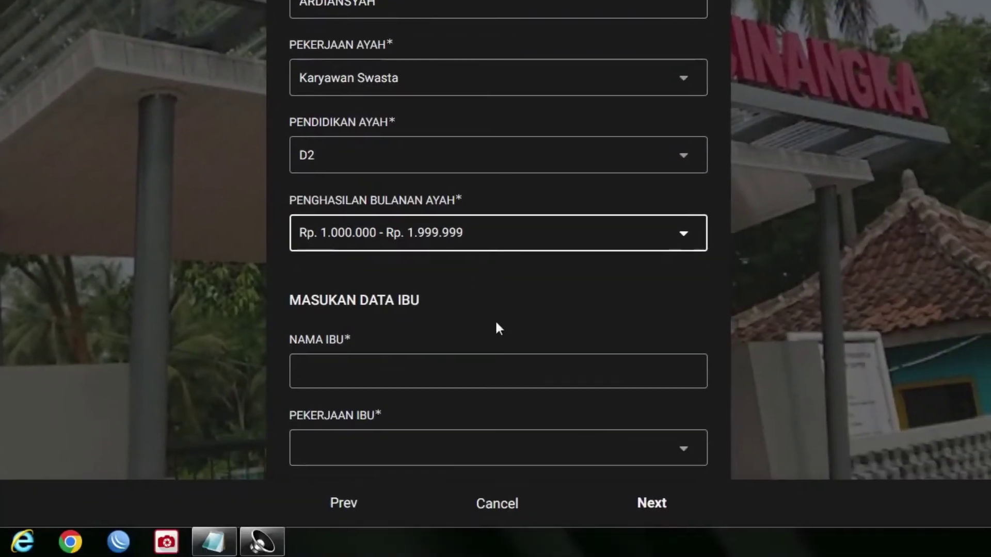
scroll(497, 364, "down", 3)
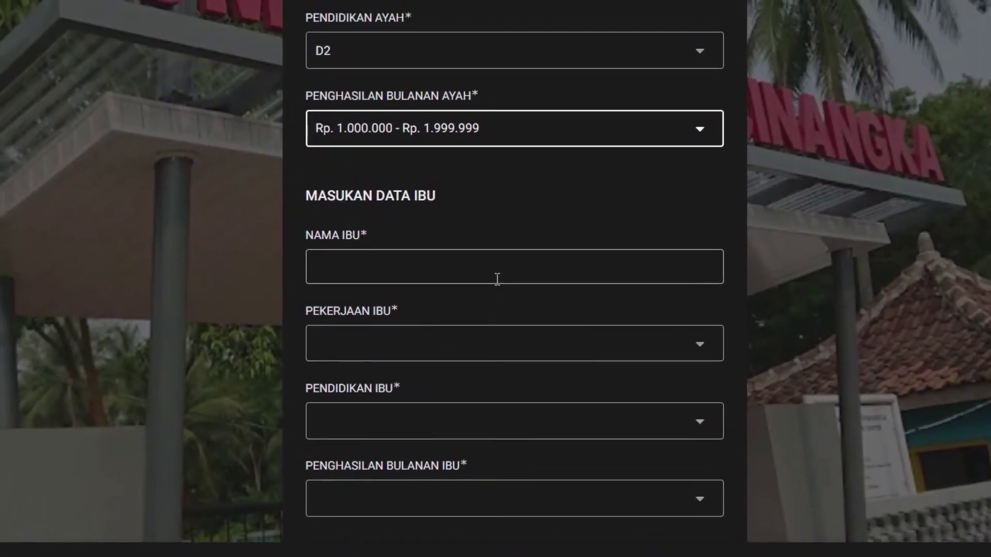
- Enter the mother's name and set her occupation to Karyawan Swasta
left_click(477, 208)
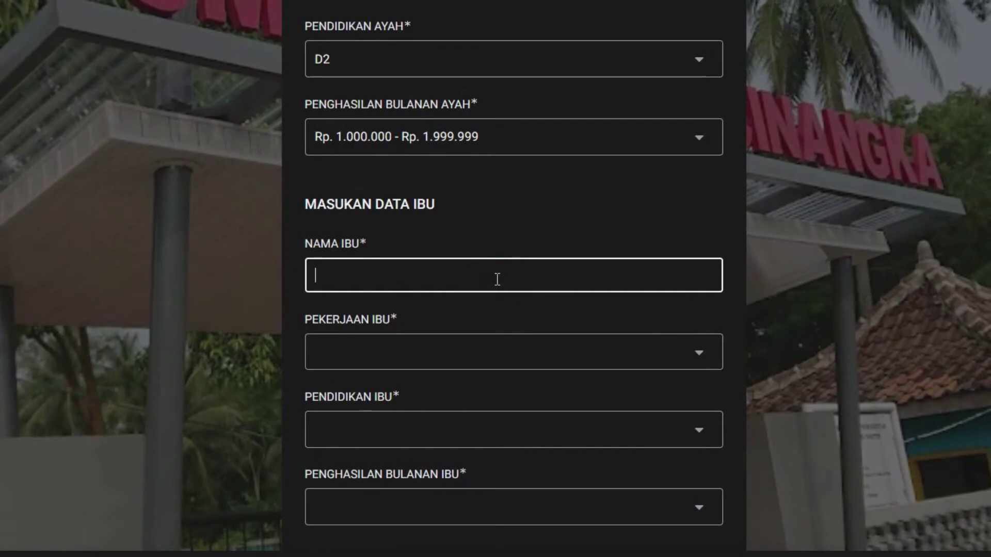
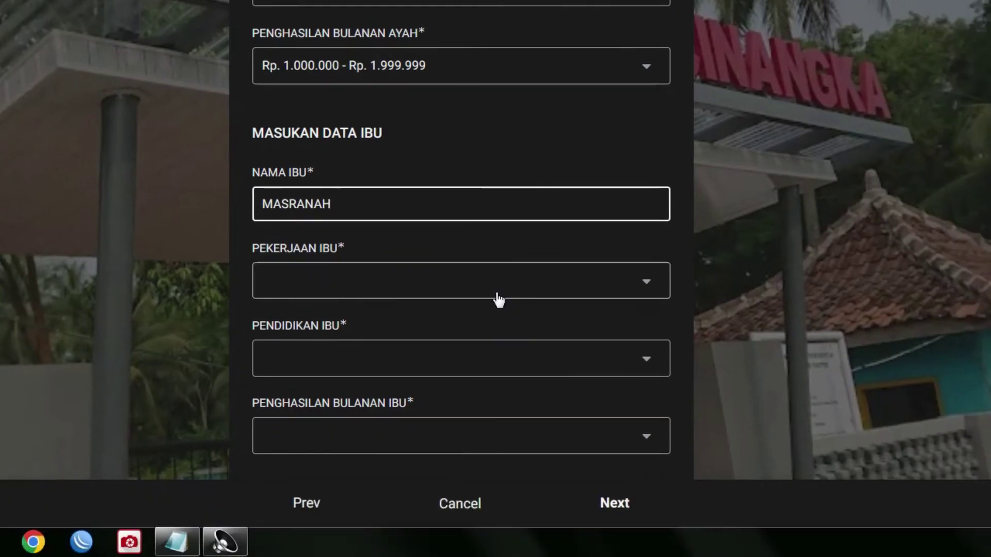
left_click(498, 290)
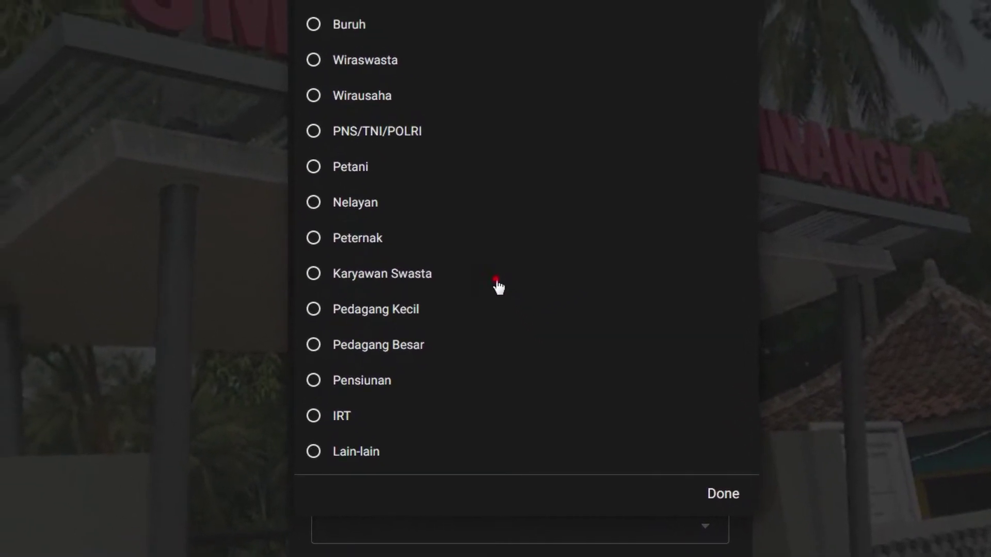
left_click(449, 219)
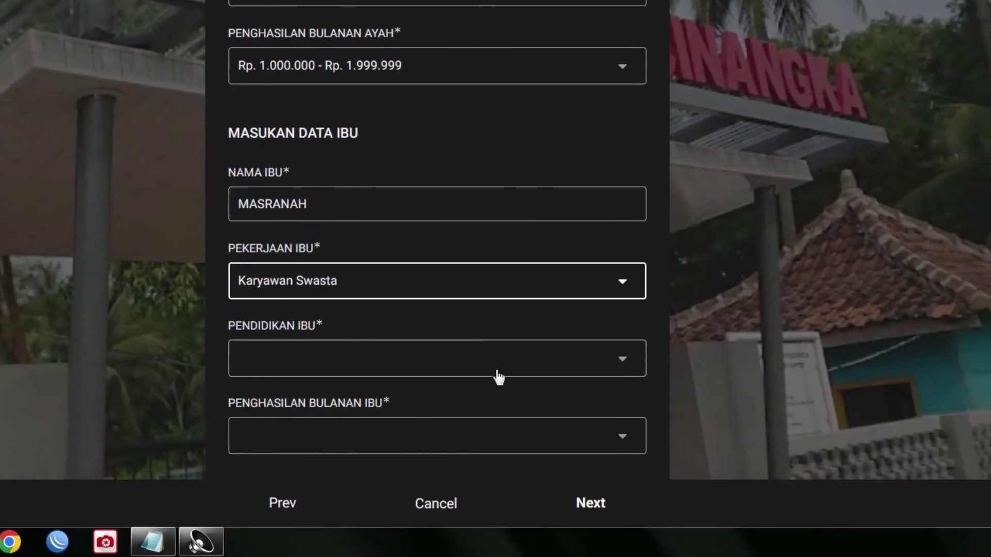
- Set the mother's education to S2 and income to Rp. 500.000 - Rp. 999.999, then continue
left_click(560, 387)
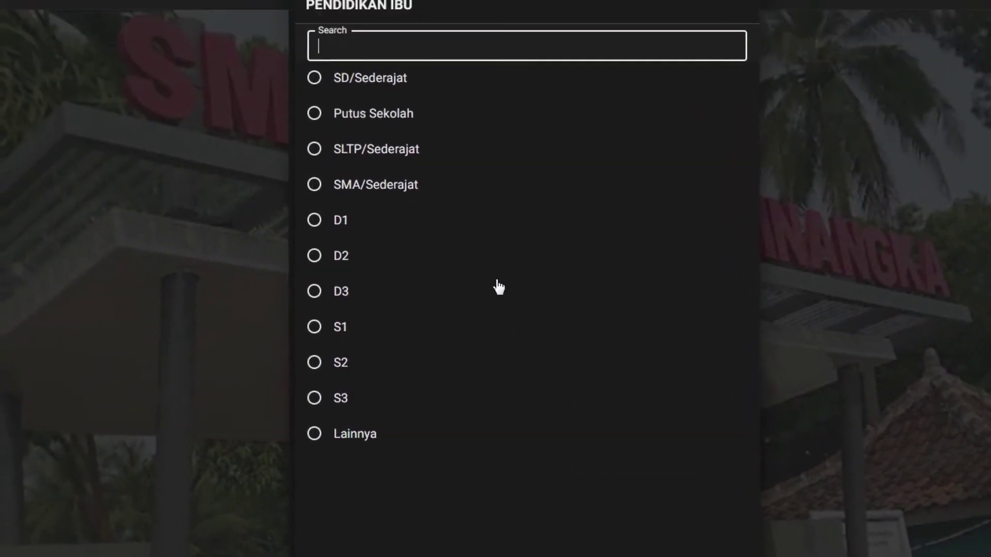
left_click(498, 329)
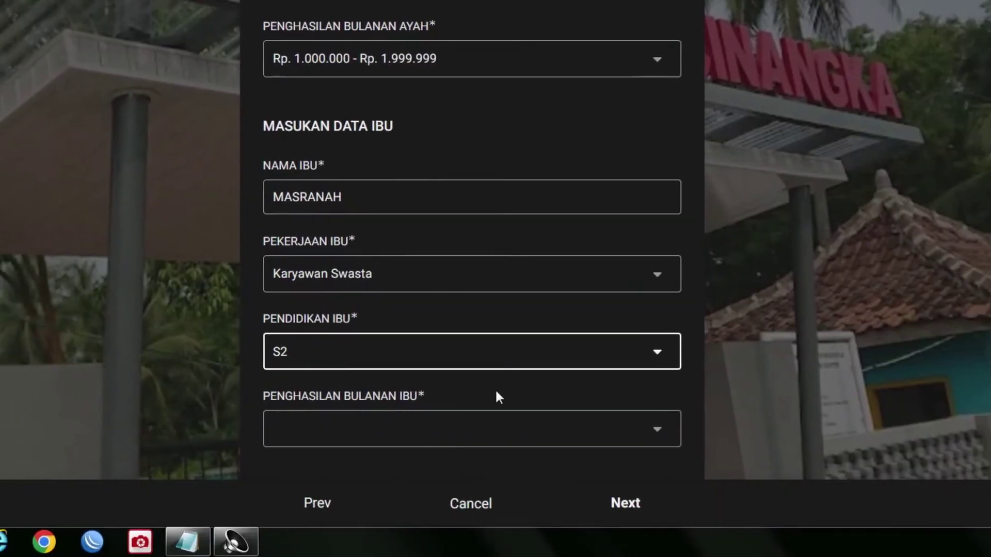
left_click(498, 434)
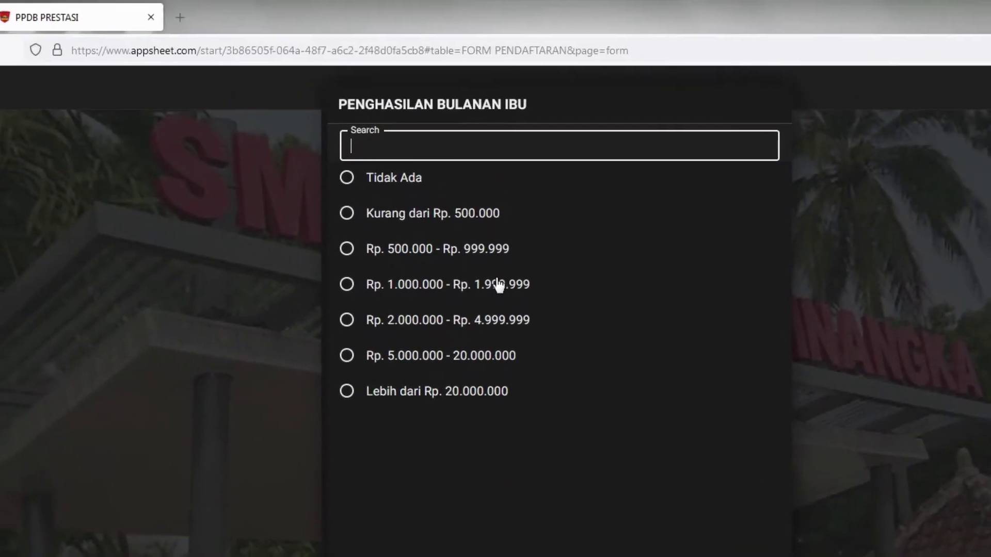
left_click(499, 251)
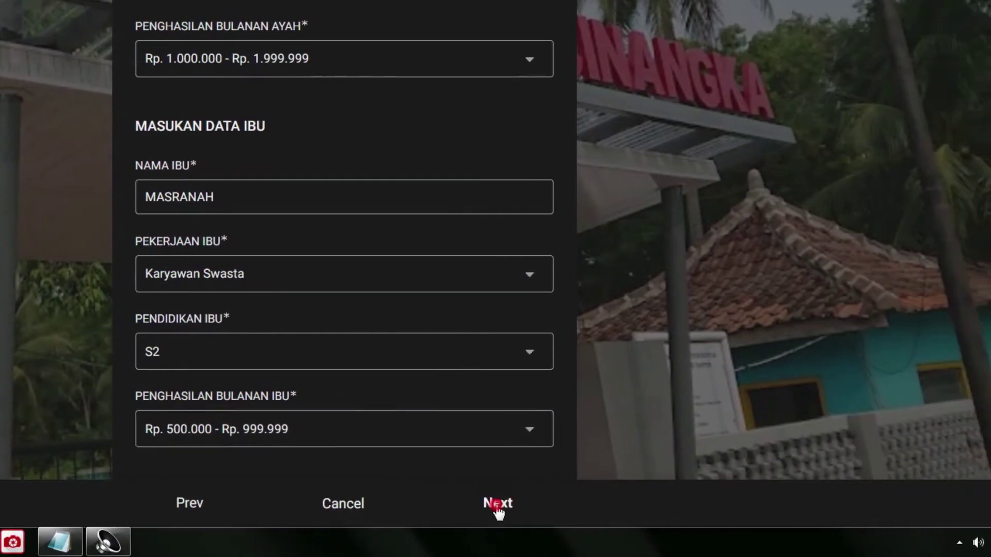
left_click(498, 507)
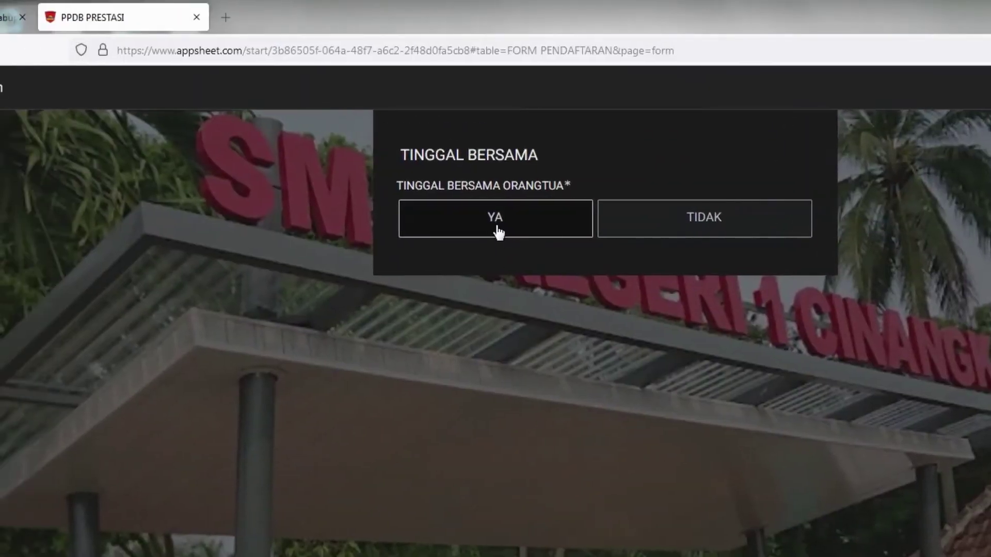
- Answer YA for living with parents, then open the SILAHKAN PILIH JALUR PRESTASI dropdown
left_click(497, 223)
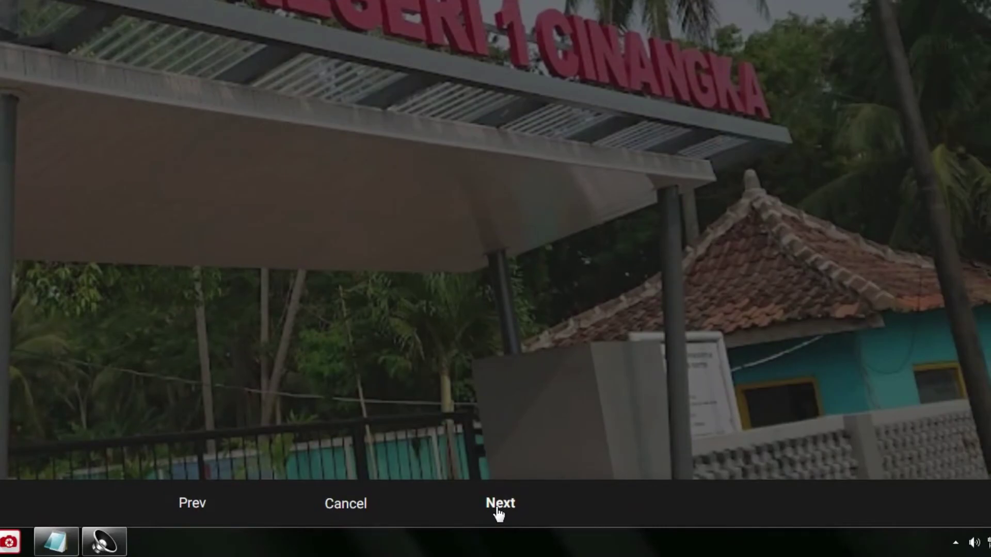
left_click(499, 511)
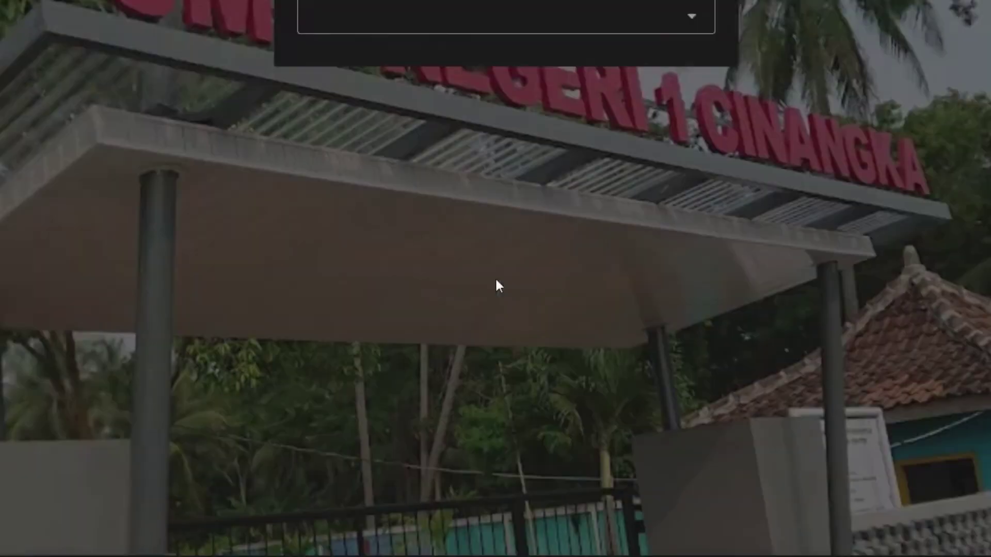
left_click(496, 223)
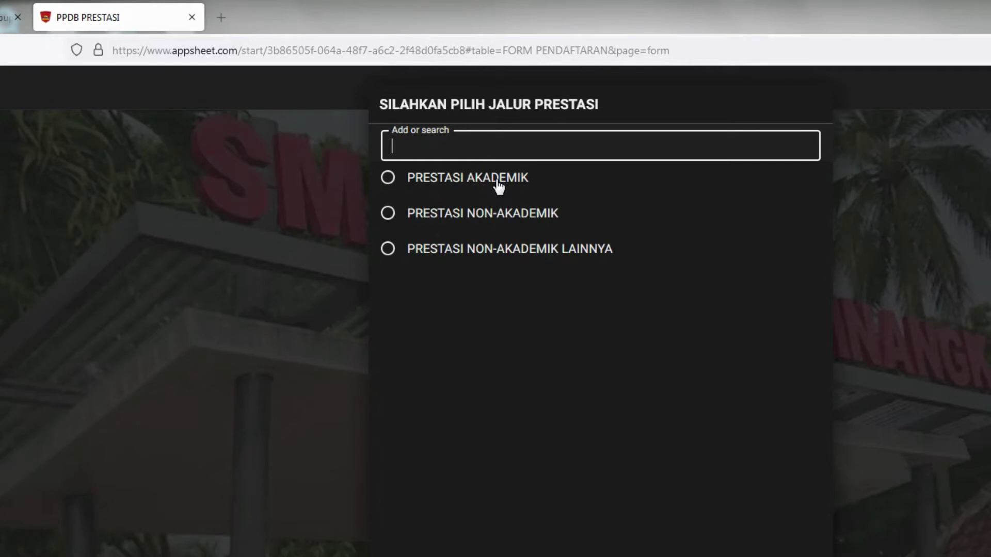
- Choose PRESTASI AKADEMIK as the registration track
left_click(498, 181)
left_click(512, 222)
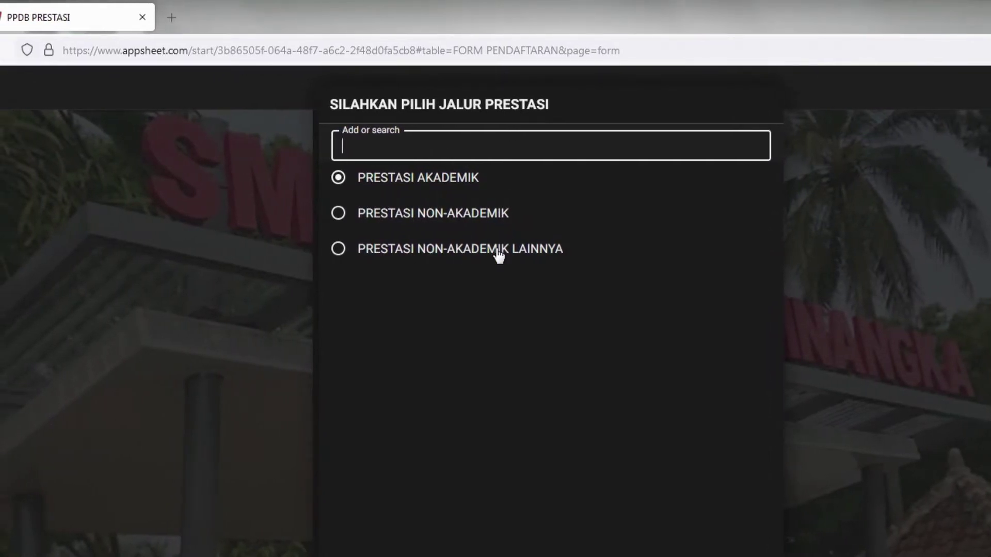
left_click(495, 115)
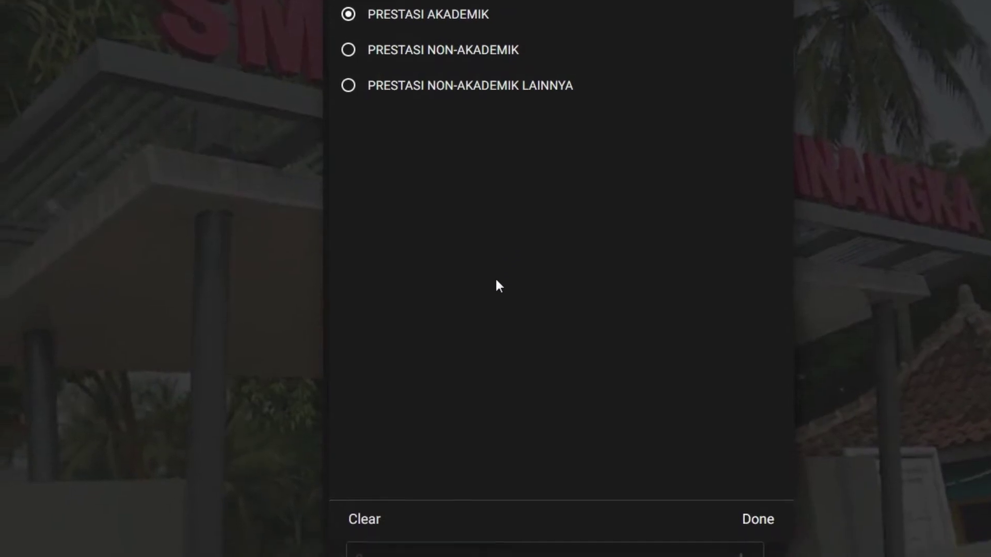
left_click(312, 327)
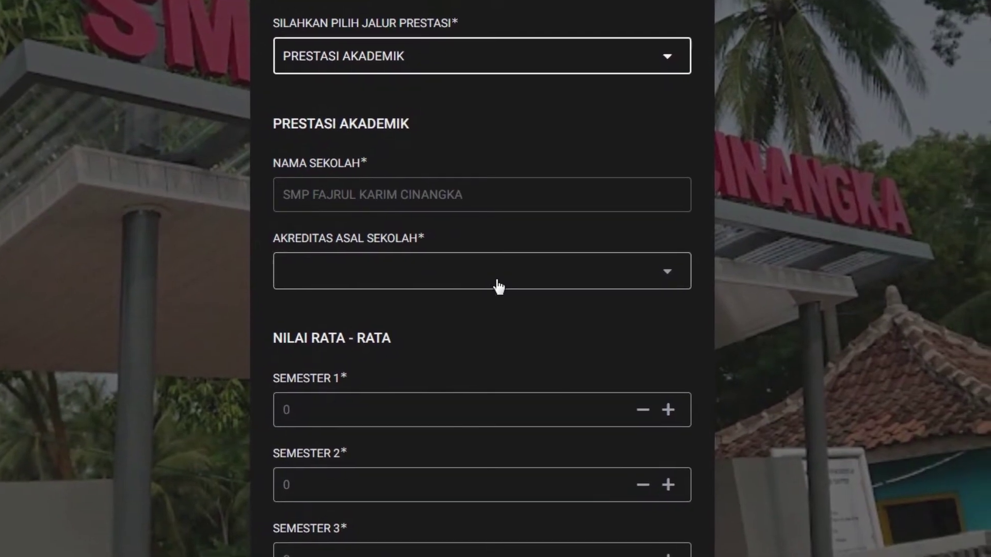
- Set the origin school's accreditation (AKREDITAS ASAL SEKOLAH) to A
left_click(498, 286)
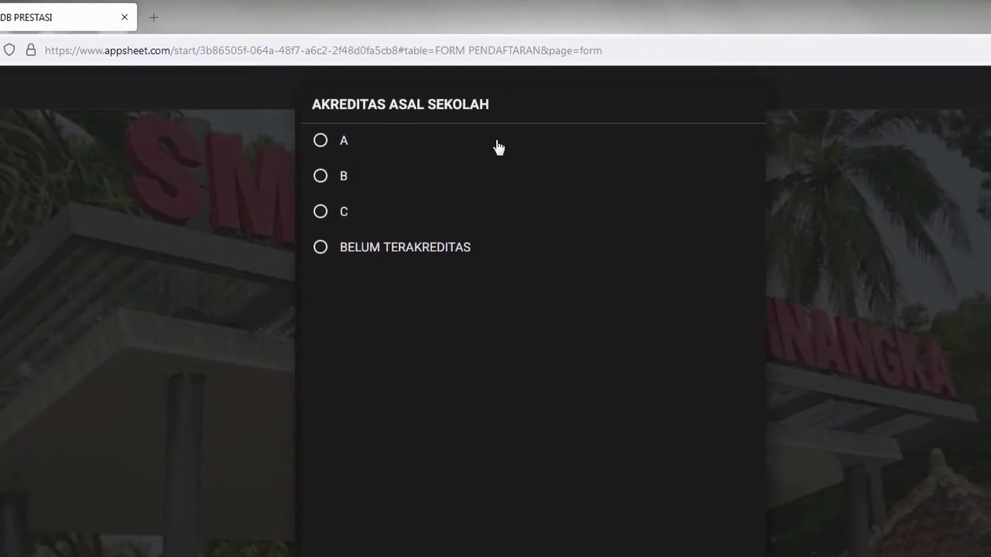
left_click(498, 148)
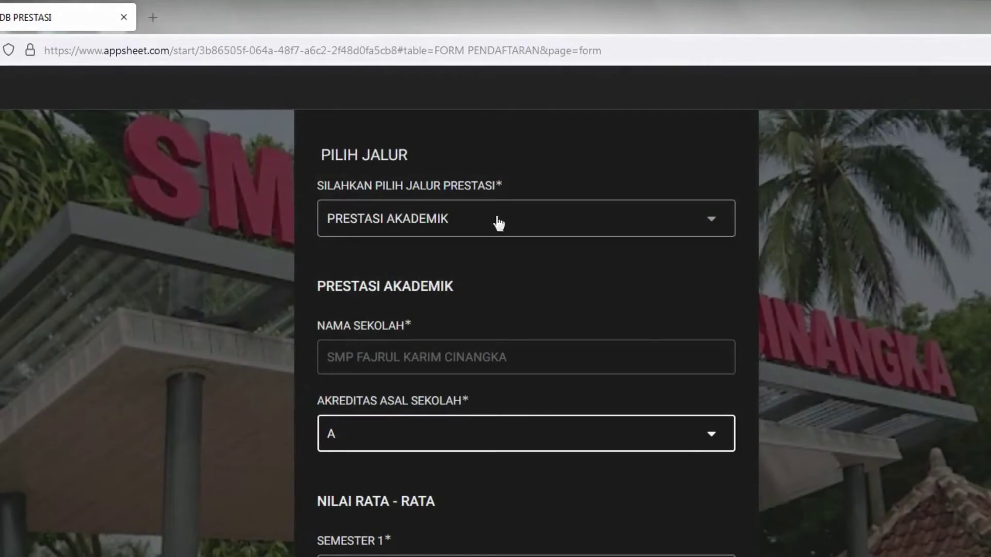
scroll(498, 286, "down", 3)
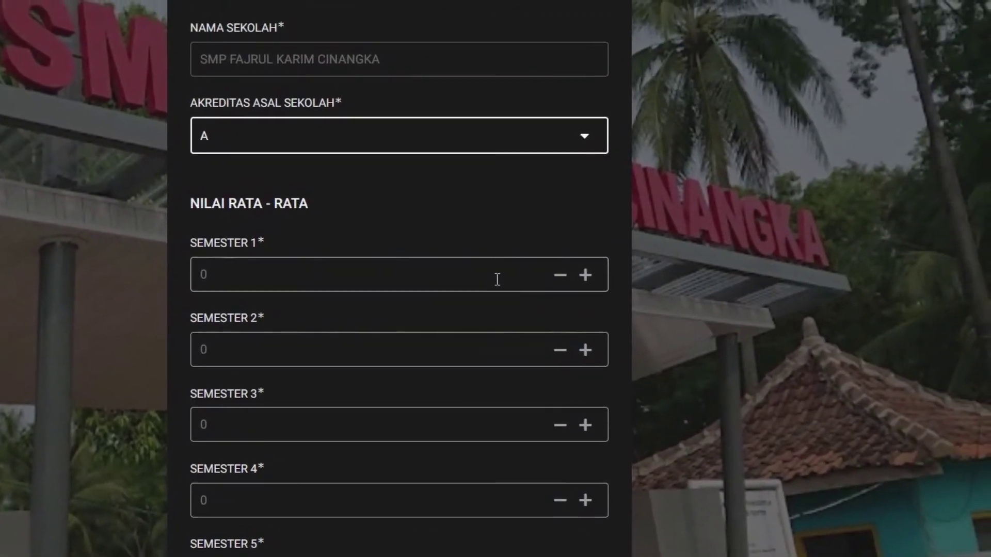
- Enter semester 1–3 averages of 85, 87 and 90
left_click(498, 279)
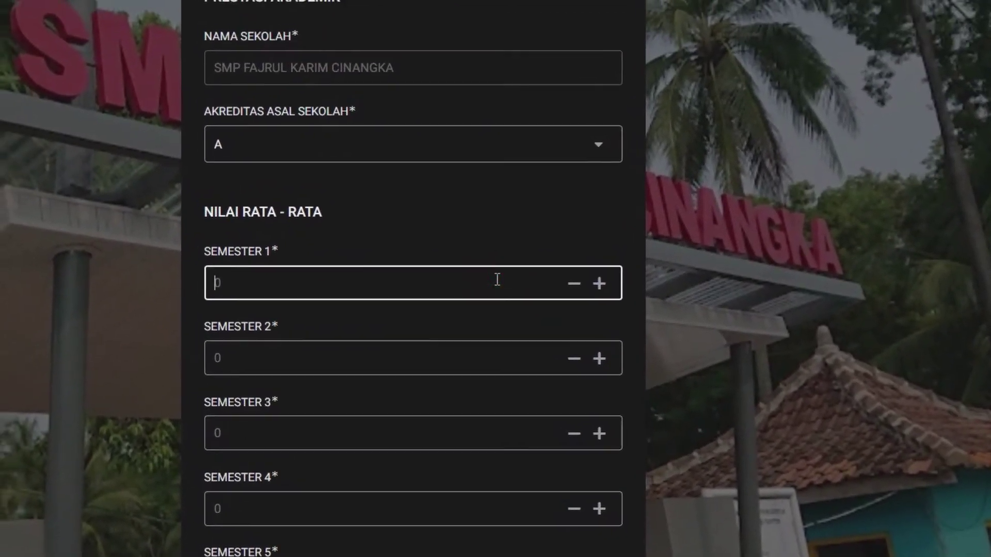
scroll(498, 279, "down", 2)
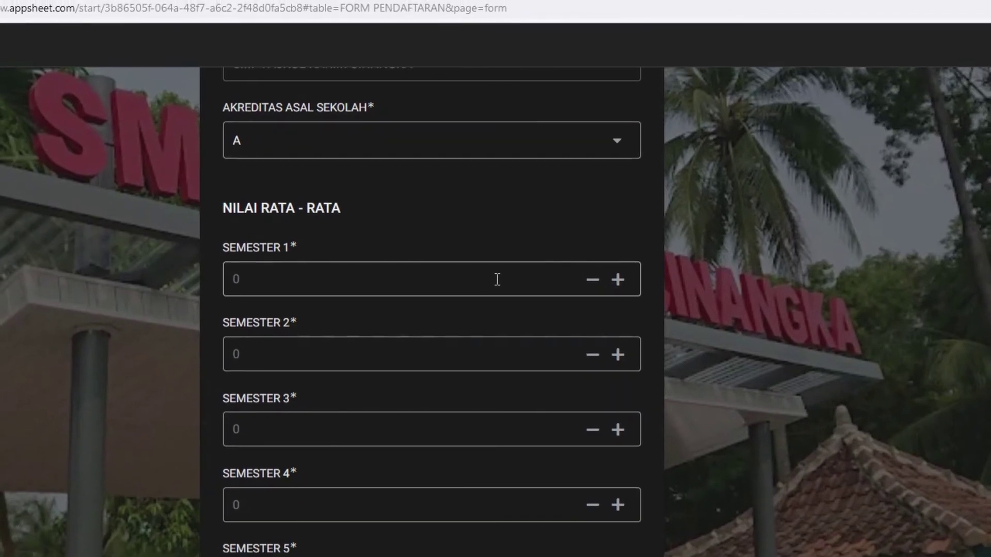
left_click(497, 280)
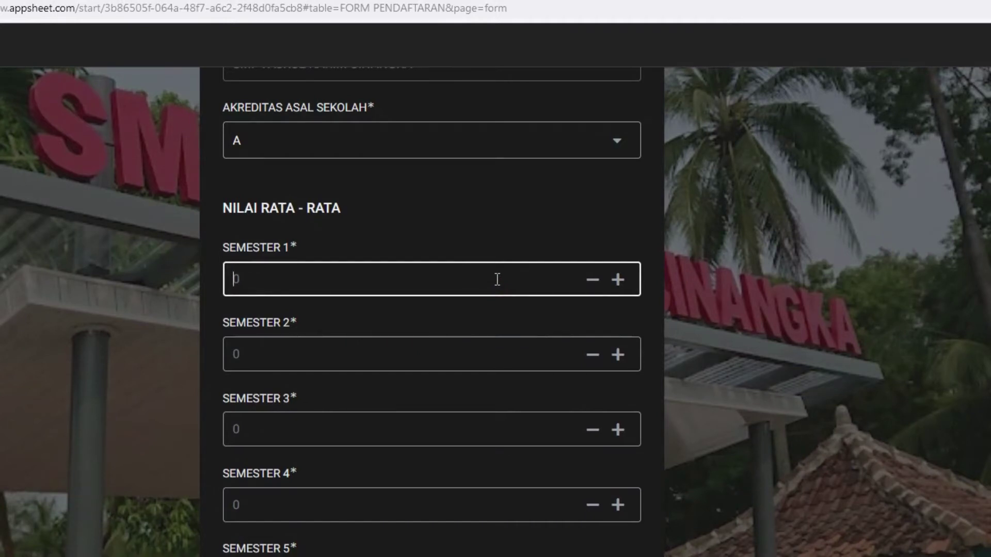
type("85")
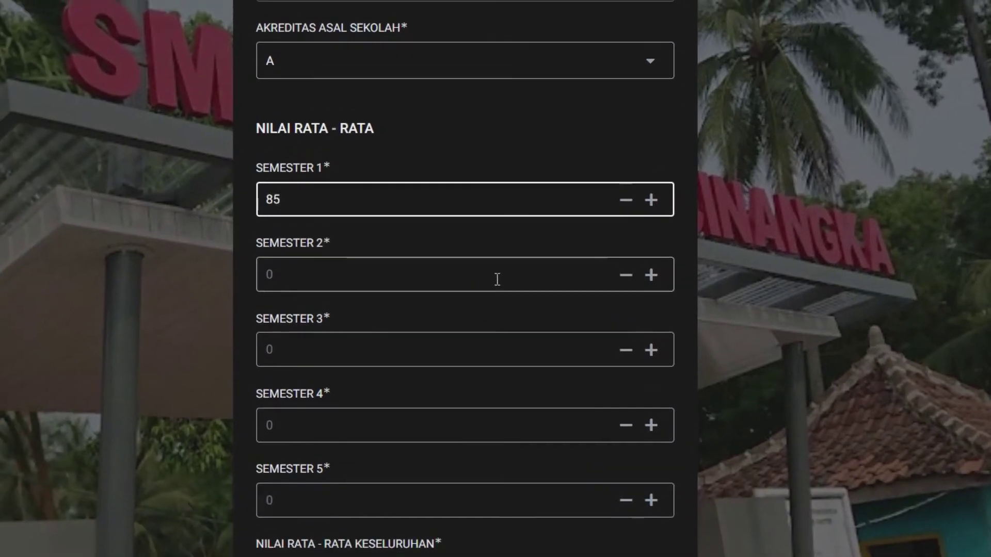
left_click(497, 279)
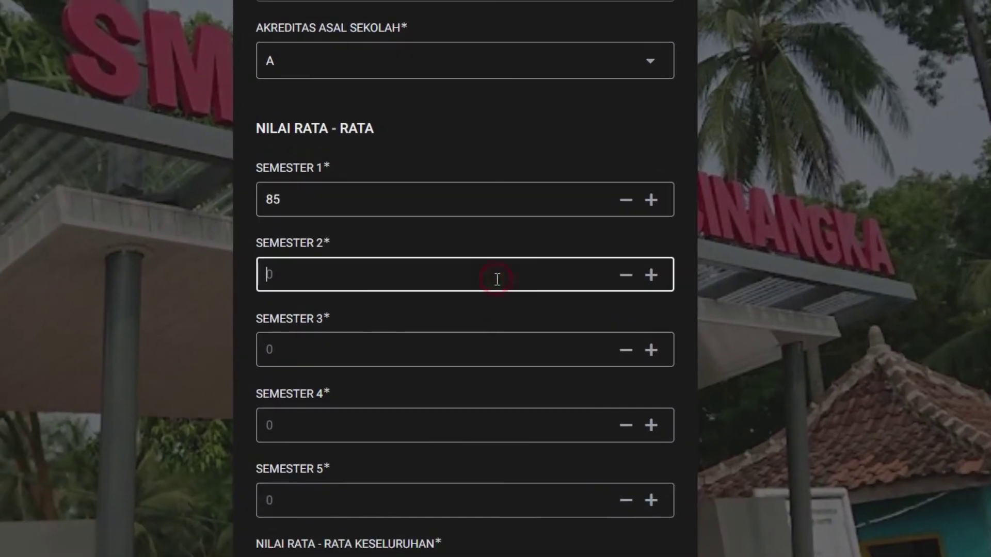
type("87")
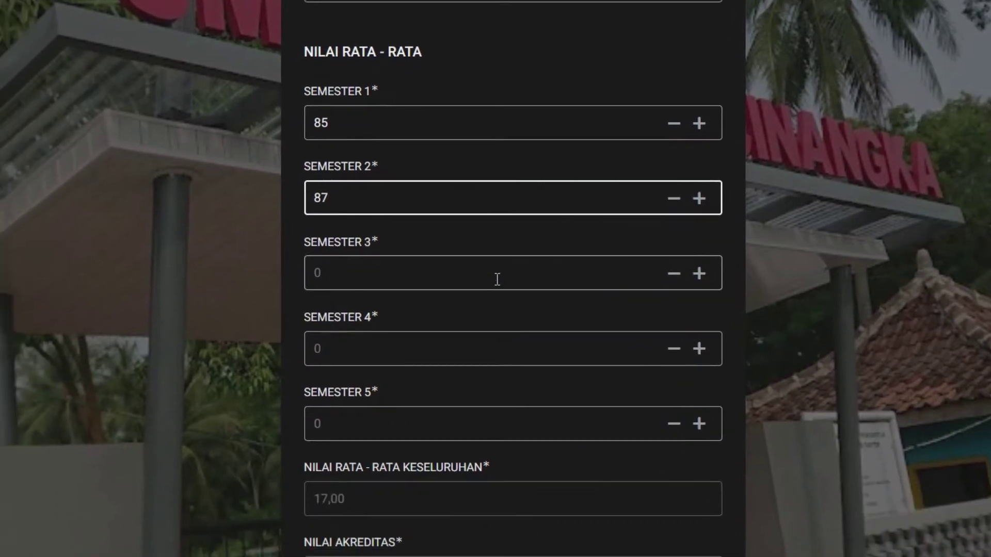
left_click(449, 356)
type("90")
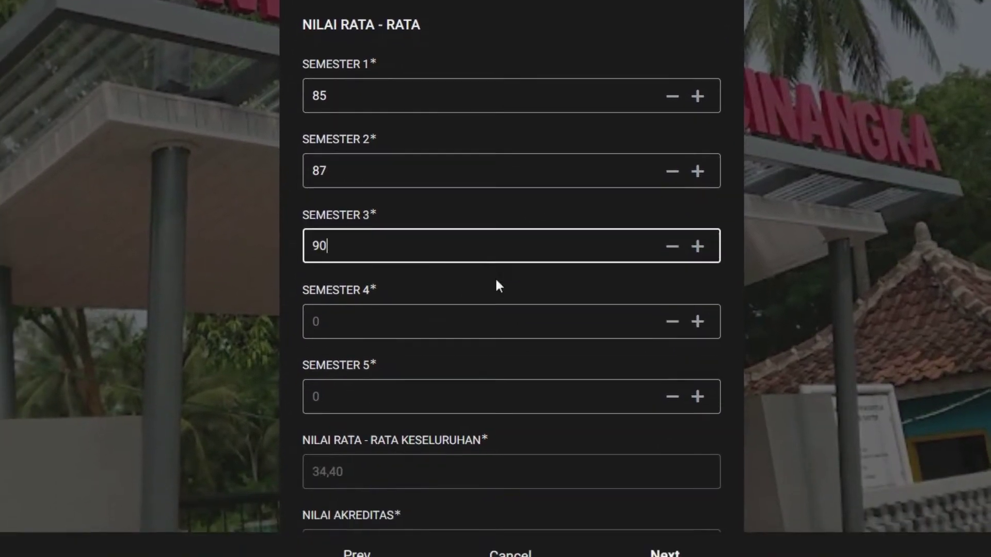
- Enter semester 4 and 5 averages of 90 and 93, then continue to UNGGAH RAPOR
left_click(464, 330)
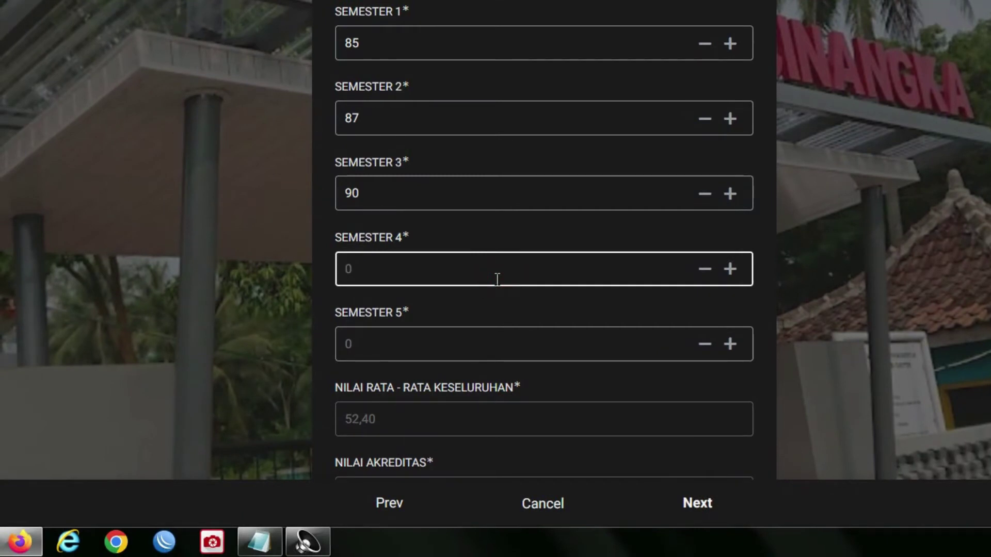
type("90")
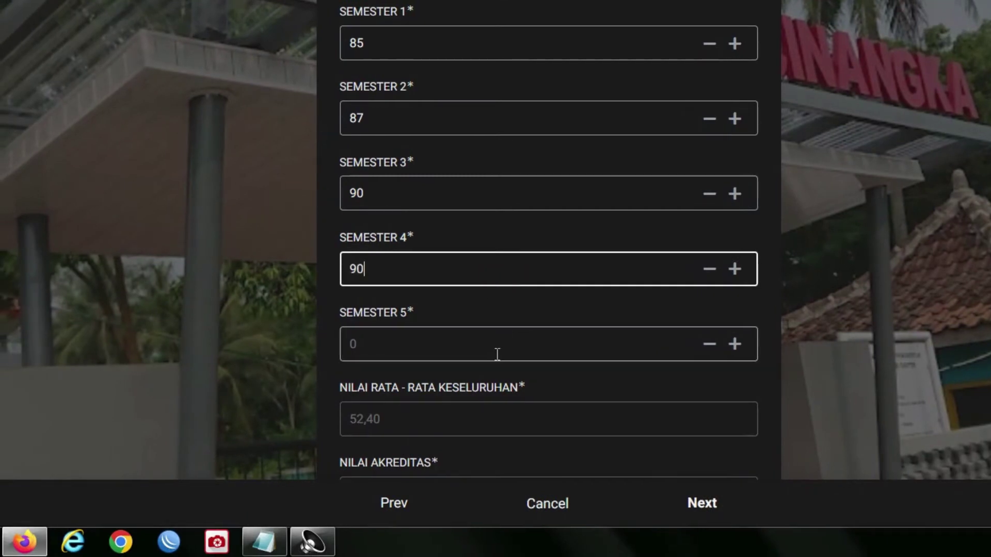
left_click(492, 345)
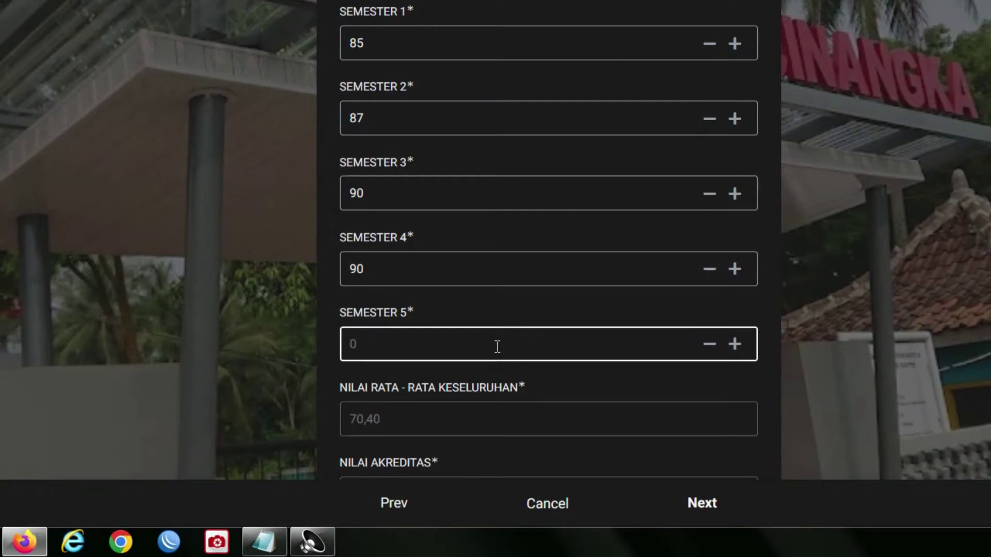
type("93")
scroll(494, 392, "down", 1)
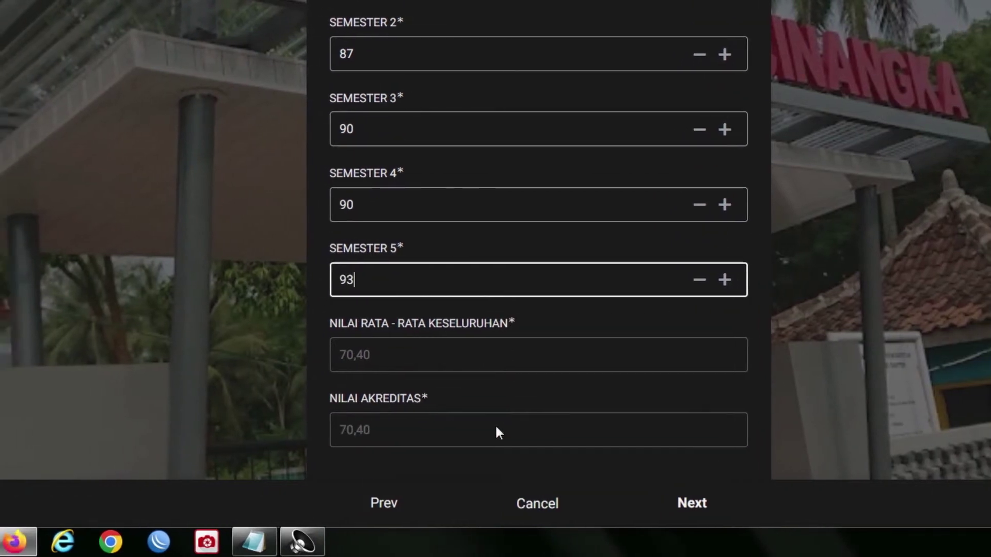
left_click(497, 387)
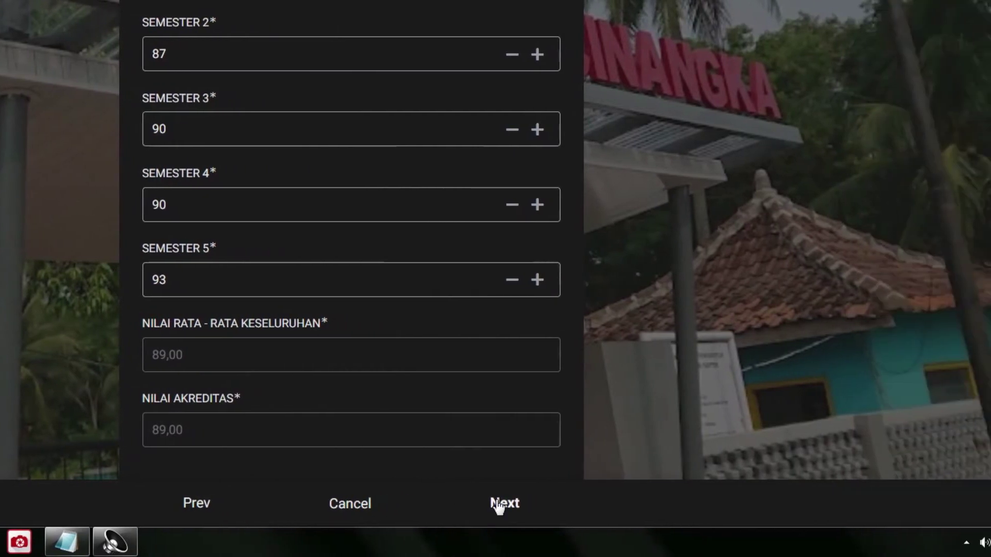
left_click(645, 505)
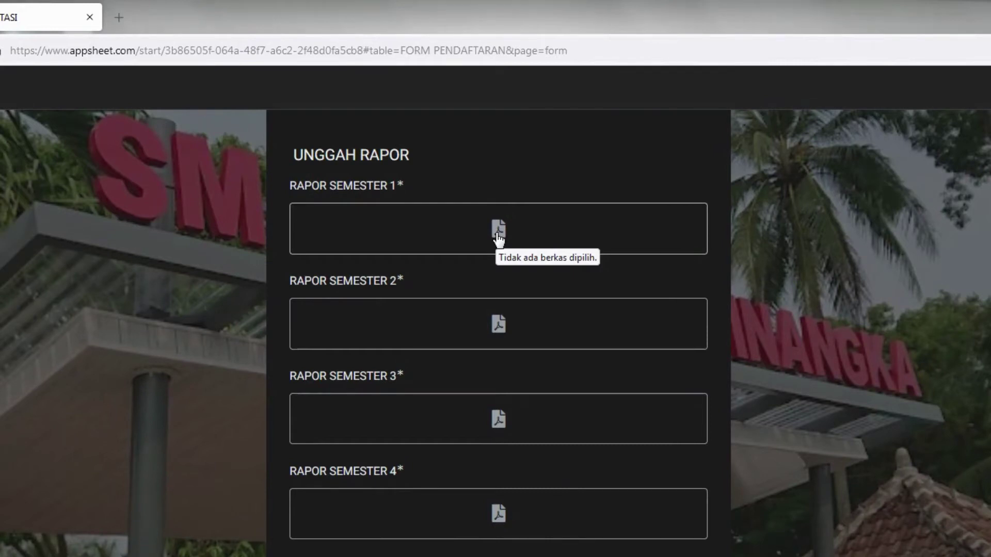
- Attach Rapor_X IPS 1_20172 from D:\RAPOR TP. 2017-2018 SEM. 2 as the semester 1 report
left_click(497, 232)
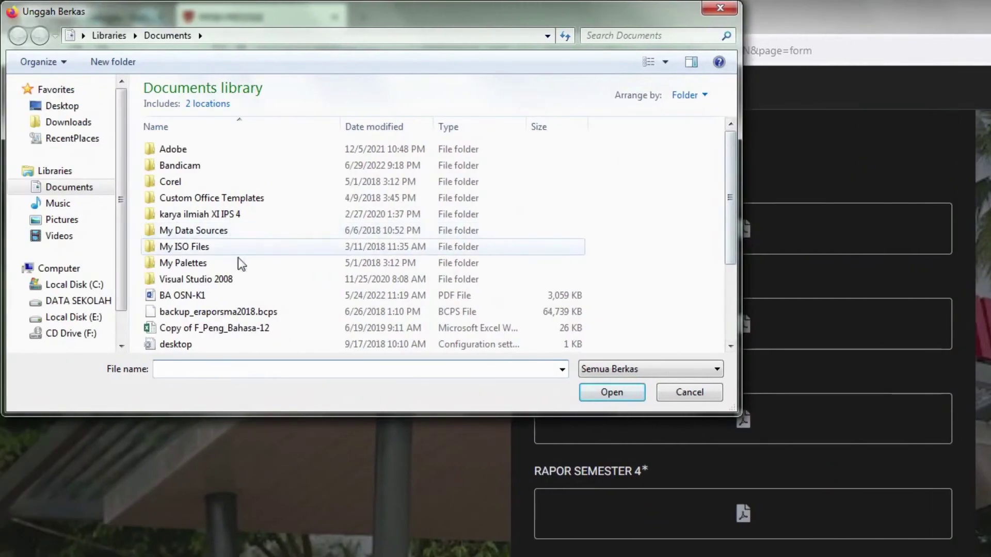
left_click(96, 300)
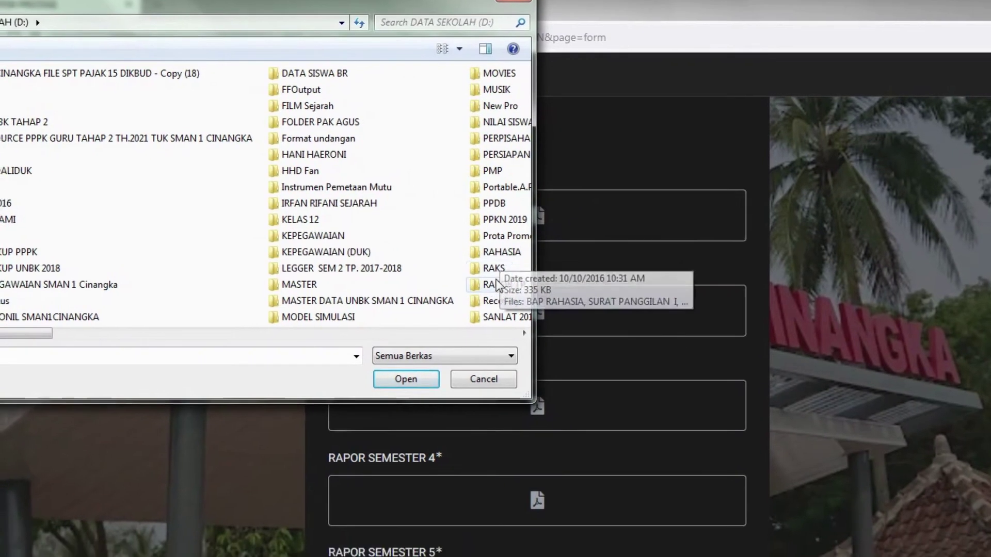
left_click(496, 283)
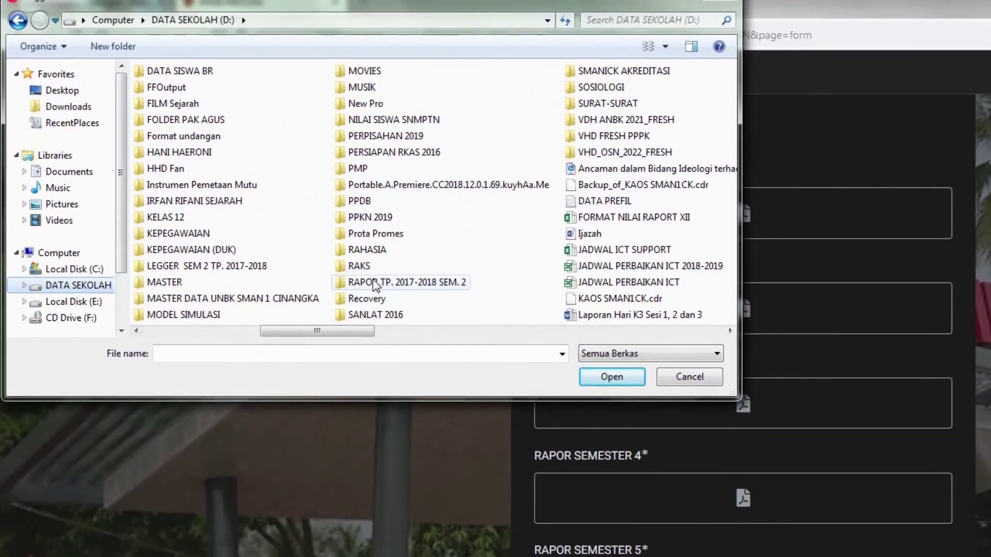
double_click(374, 297)
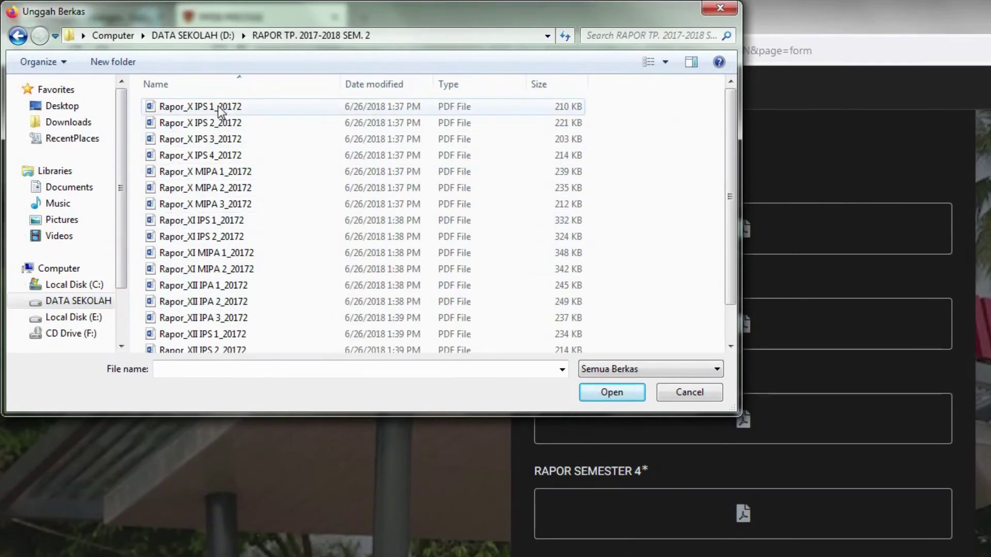
double_click(221, 107)
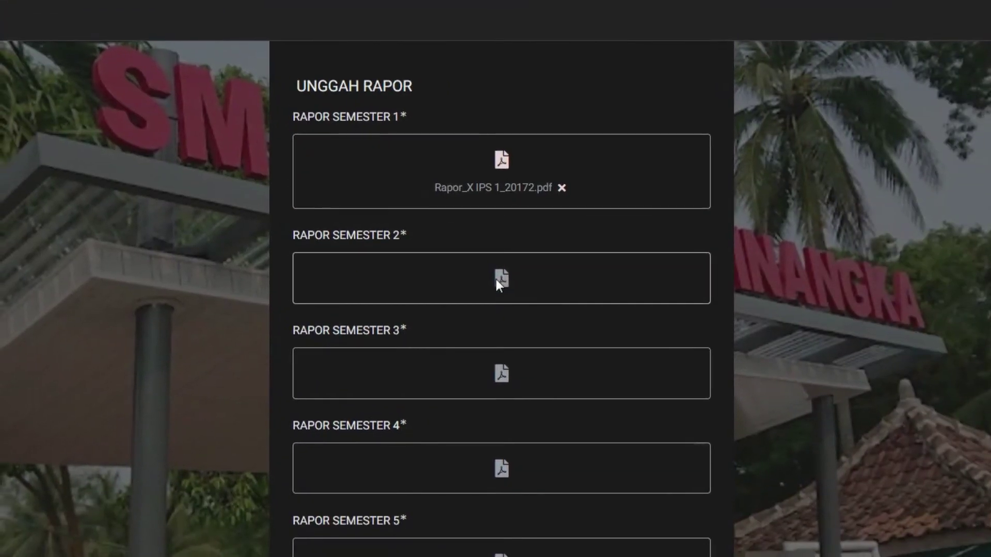
- Attach Rapor_X IPS 2, IPS 3, IPS 4 and MIPA 1 PDFs to semesters 2–5
left_click(496, 280)
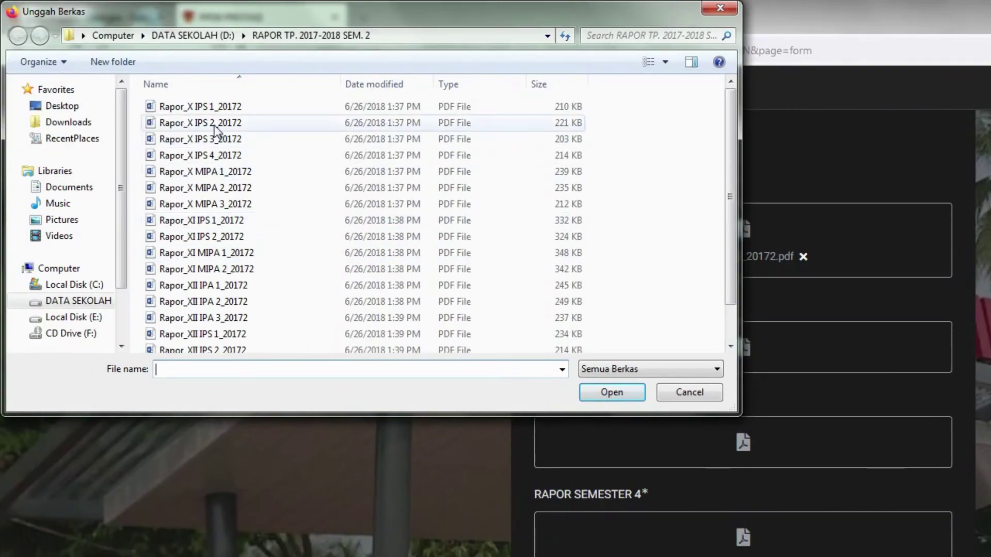
double_click(215, 124)
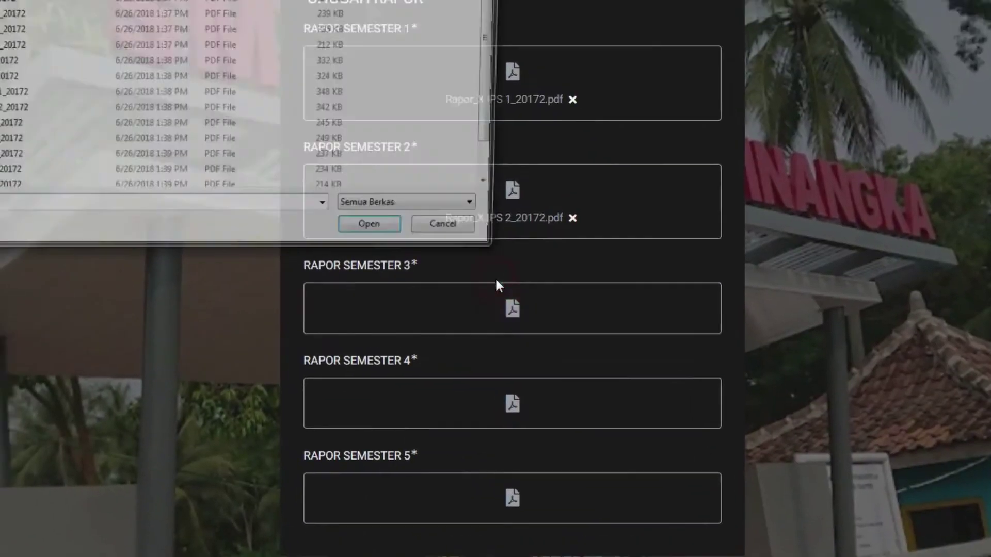
left_click(496, 281)
double_click(261, 141)
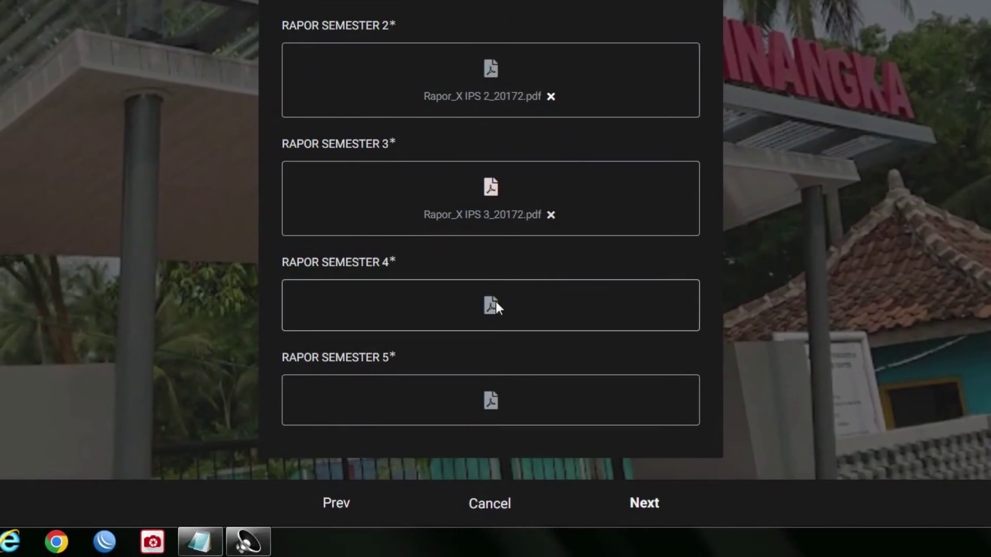
left_click(461, 367)
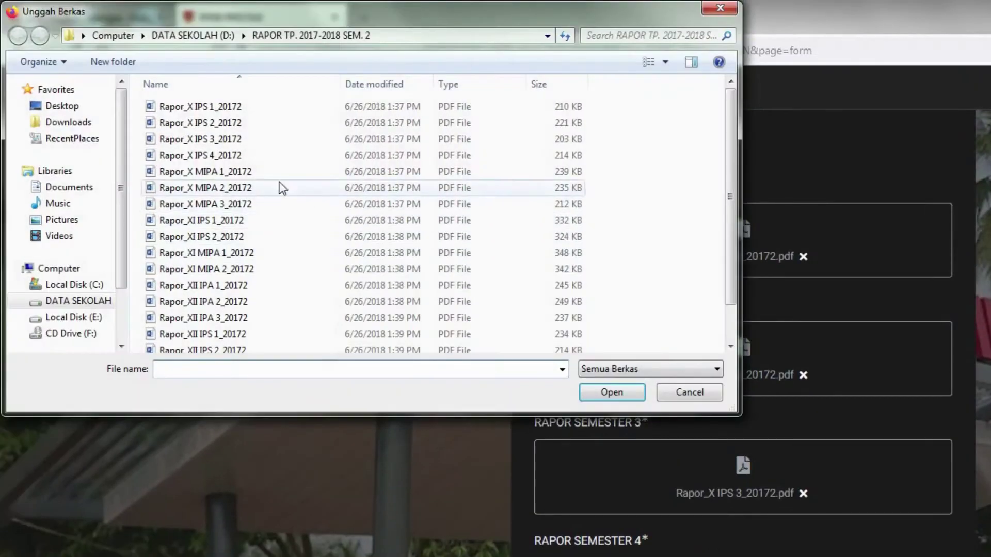
double_click(215, 155)
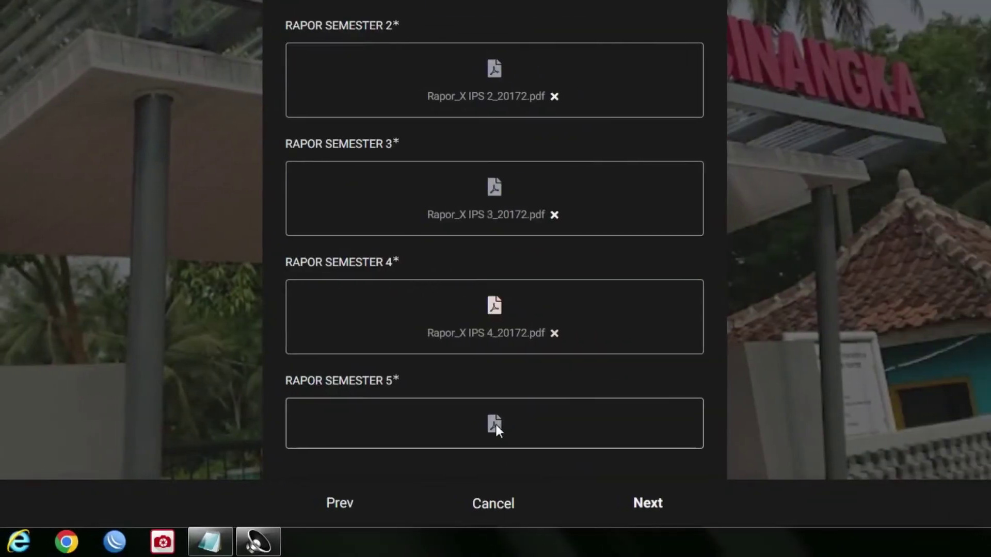
left_click(497, 425)
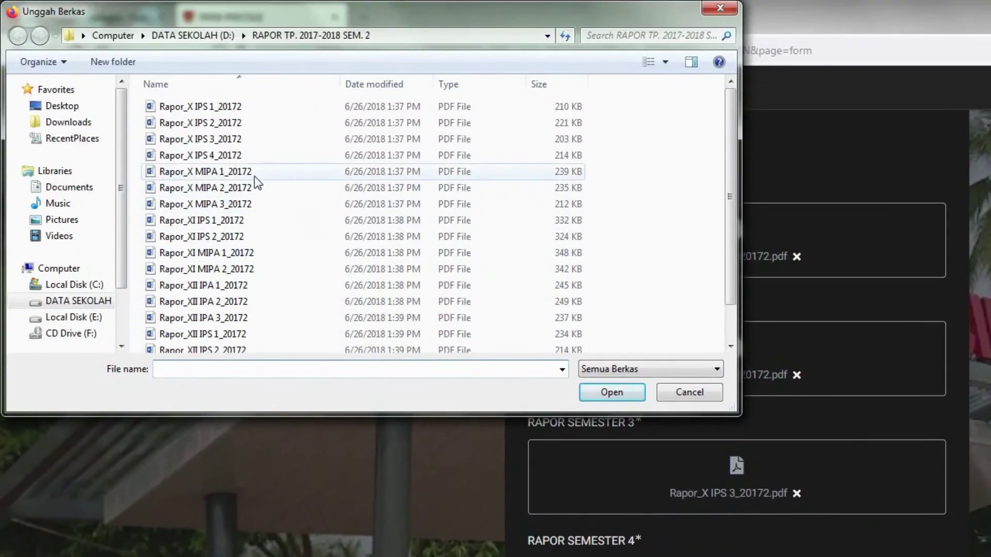
double_click(200, 172)
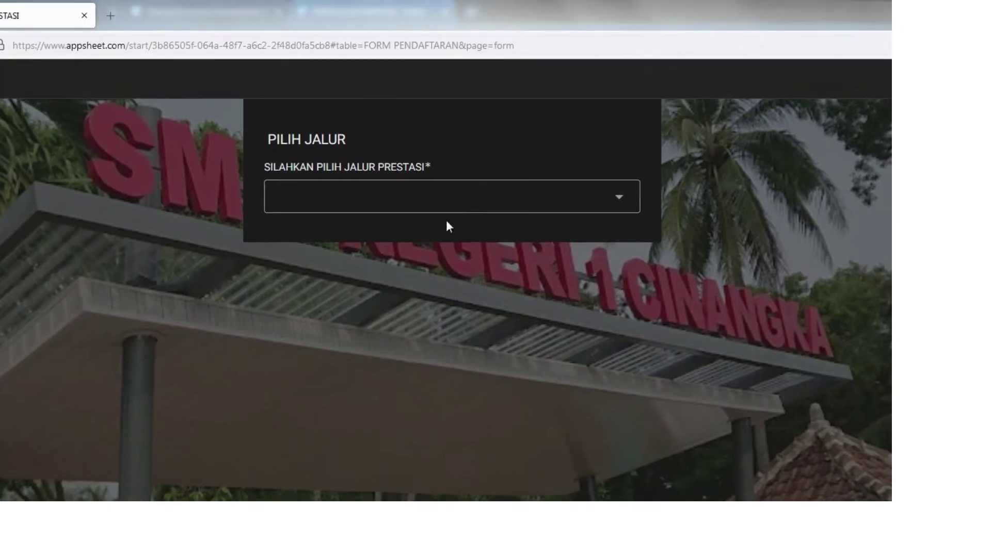
- Pick PRESTASI NON-AKADEMIK as the track and bring up the Tingkat Prestasi level list
left_click(448, 154)
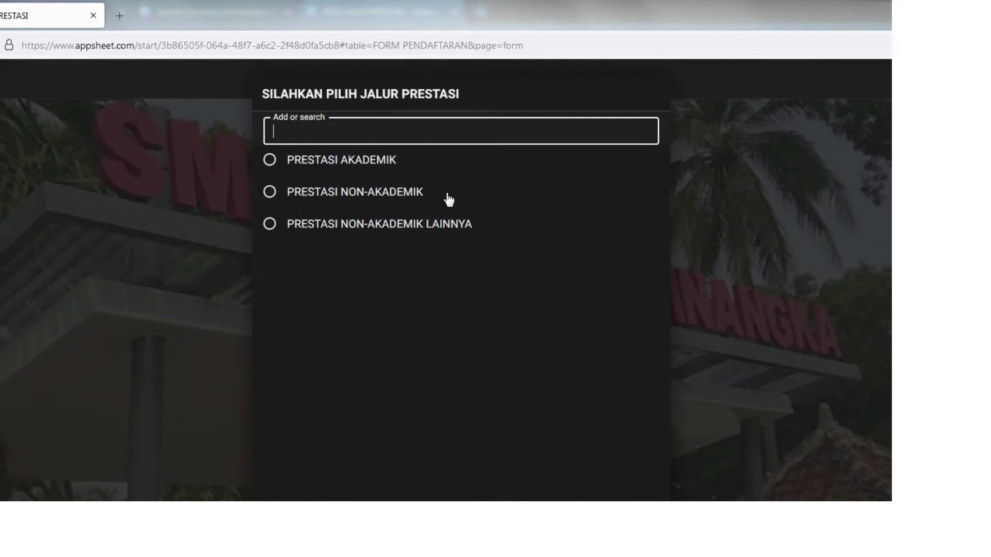
left_click(448, 199)
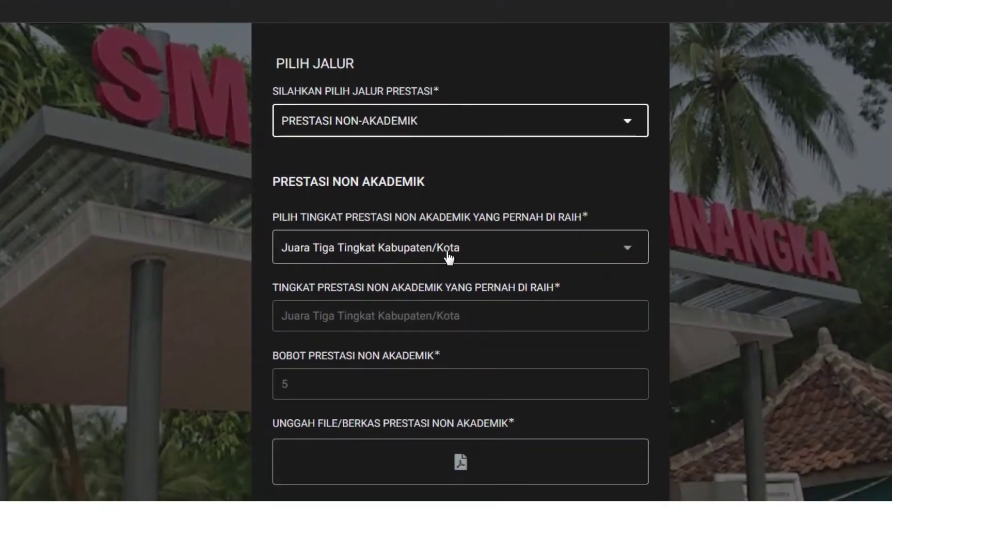
left_click(449, 257)
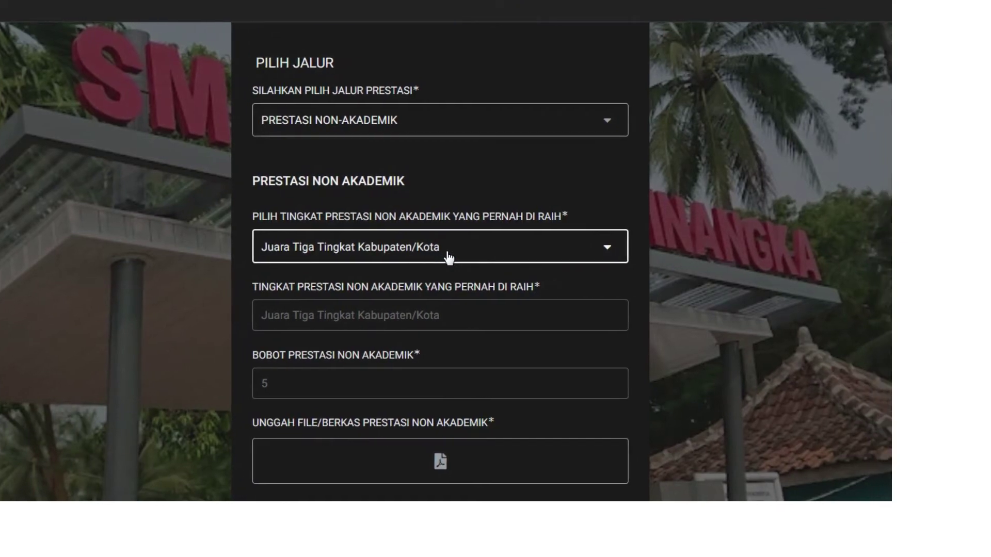
left_click(449, 258)
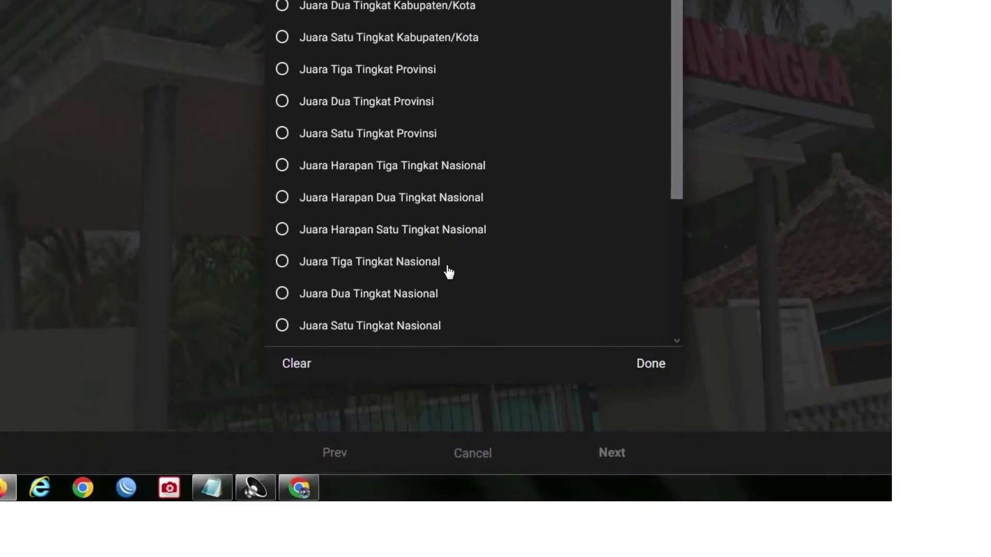
- Select Juara Tingkat Sekolah as the achievement level and check its weight of 3
scroll(448, 272, "down", 3)
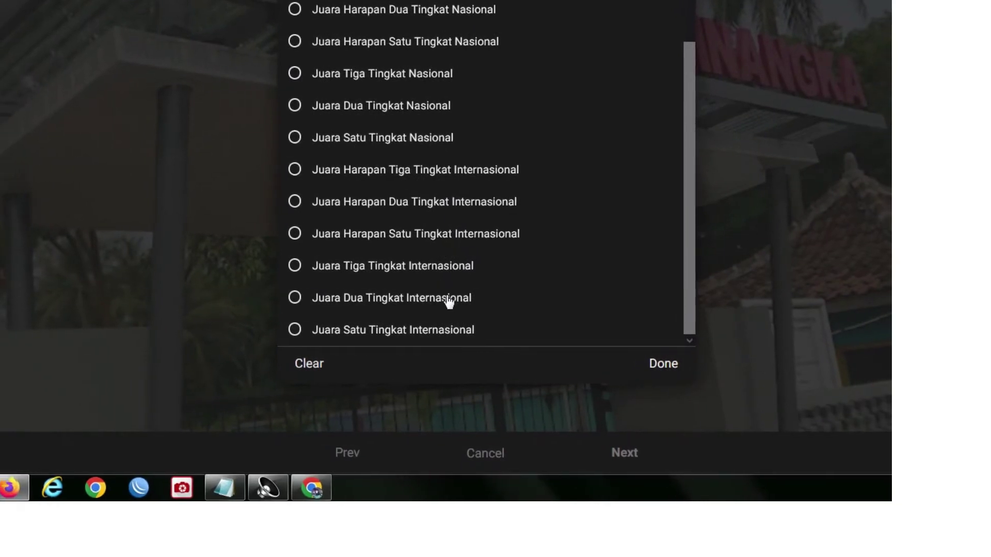
scroll(456, 291, "up", 4)
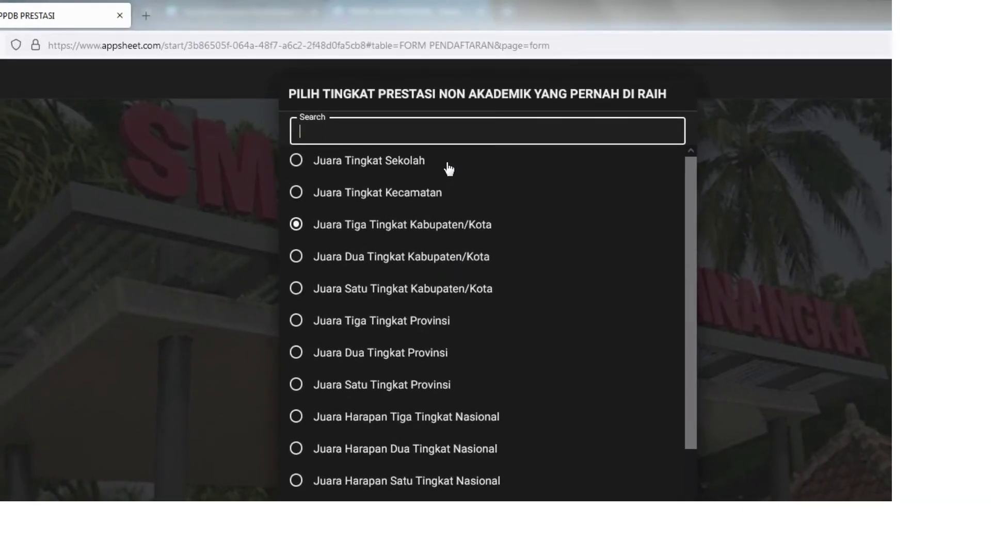
left_click(448, 169)
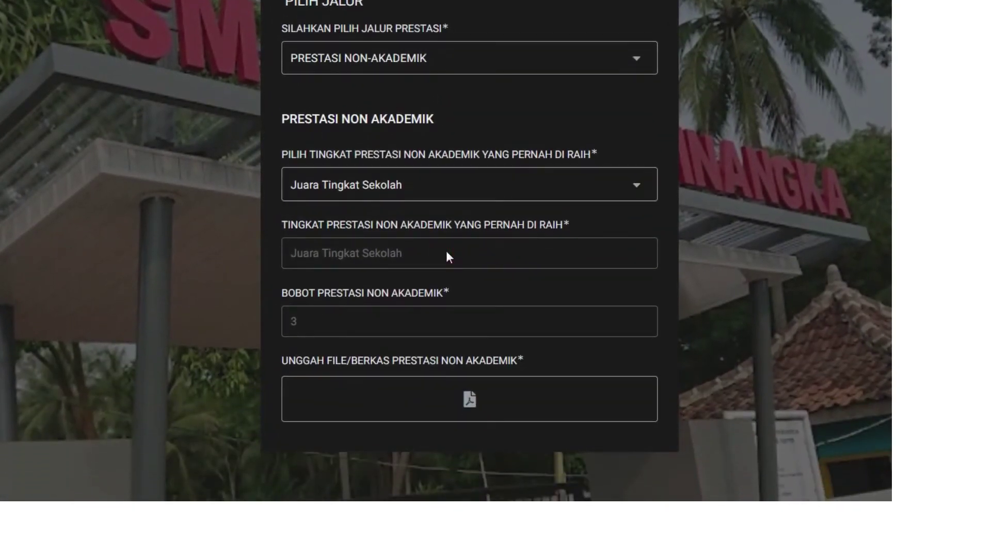
scroll(447, 257, "down", 1)
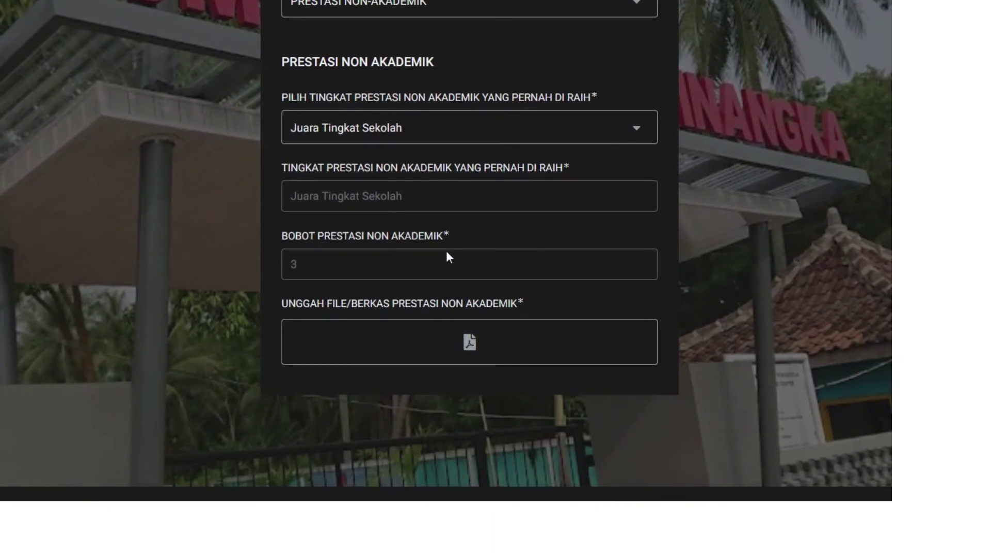
scroll(447, 253, "down", 1)
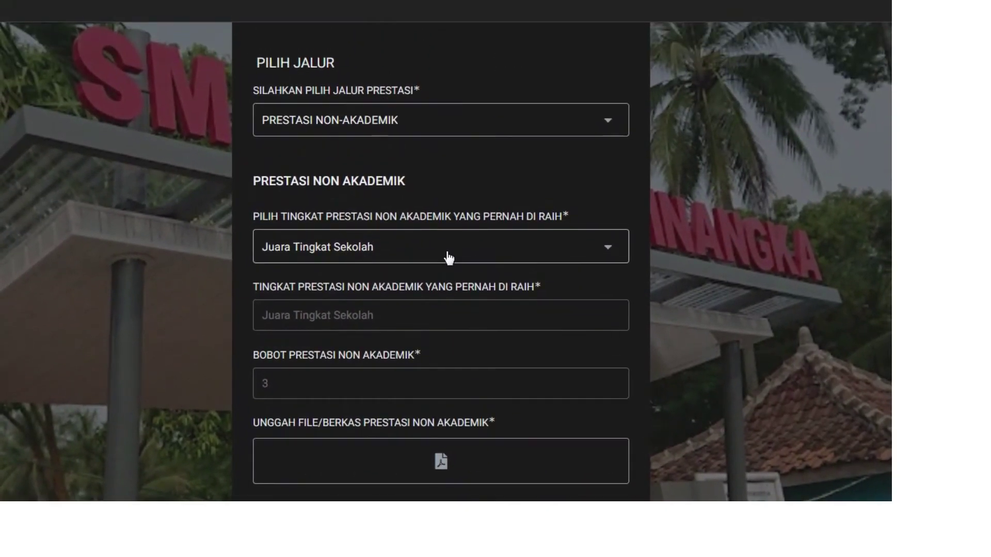
- Try Juara Tingkat Kecamatan, then Juara Tiga Tingkat Kabupaten/Kota as the achievement level
left_click(448, 258)
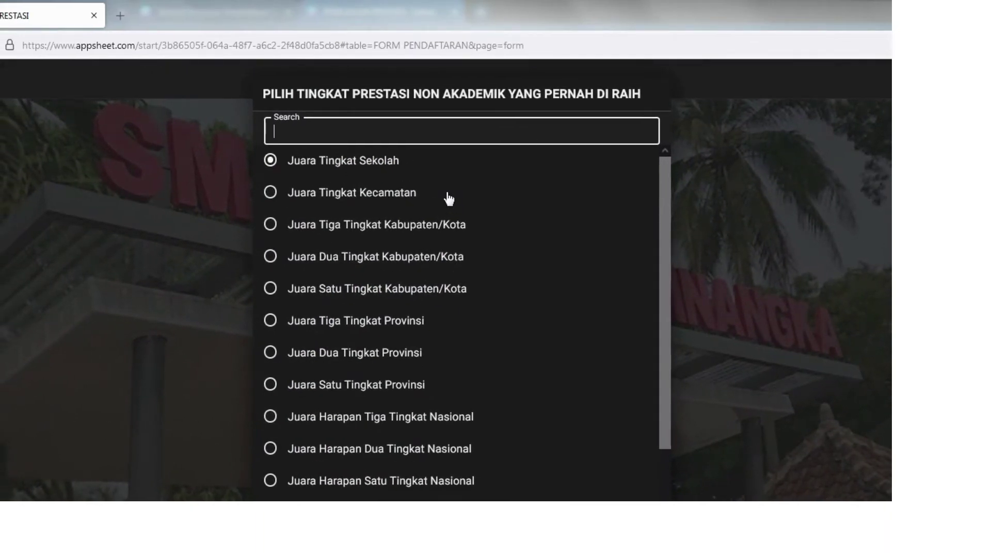
left_click(448, 199)
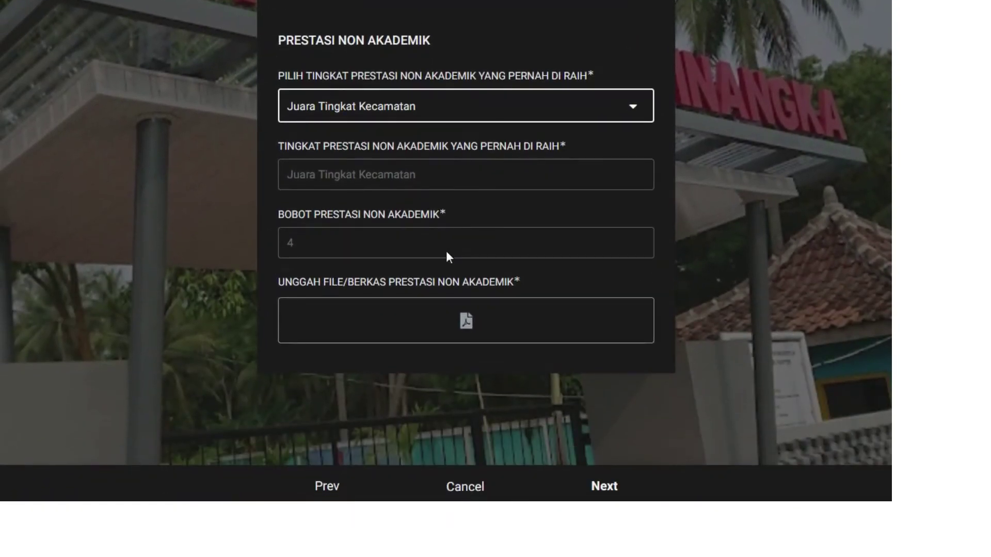
scroll(447, 253, "up", 3)
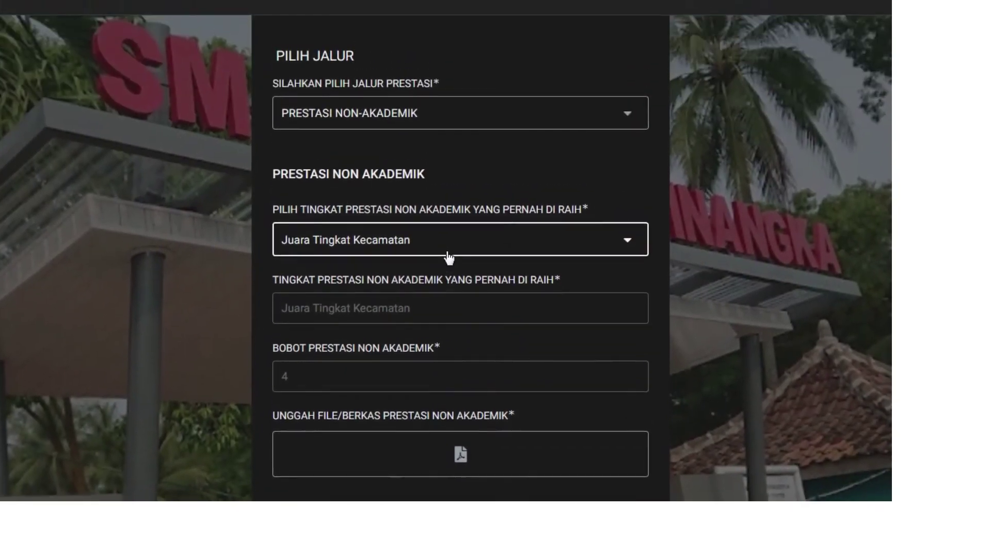
left_click(449, 255)
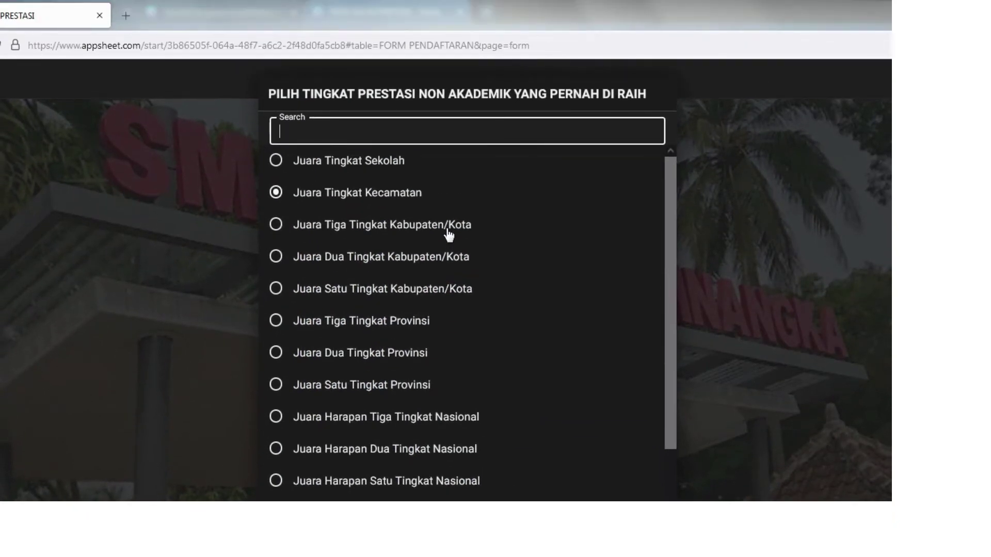
left_click(449, 233)
scroll(445, 253, "down", 3)
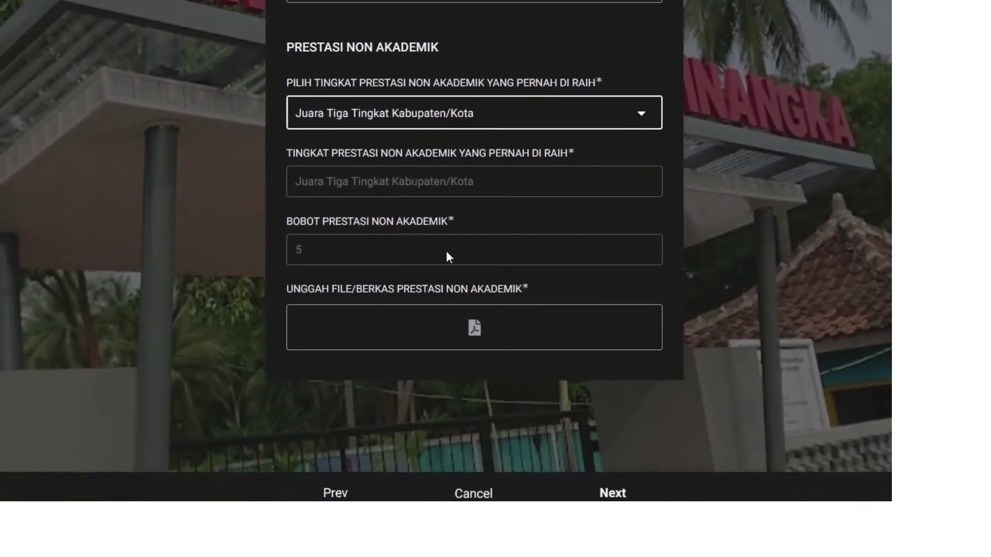
scroll(447, 256, "up", 3)
- Settle on Juara Tiga Tingkat Provinsi as the level, giving an achievement weight of 20
left_click(448, 257)
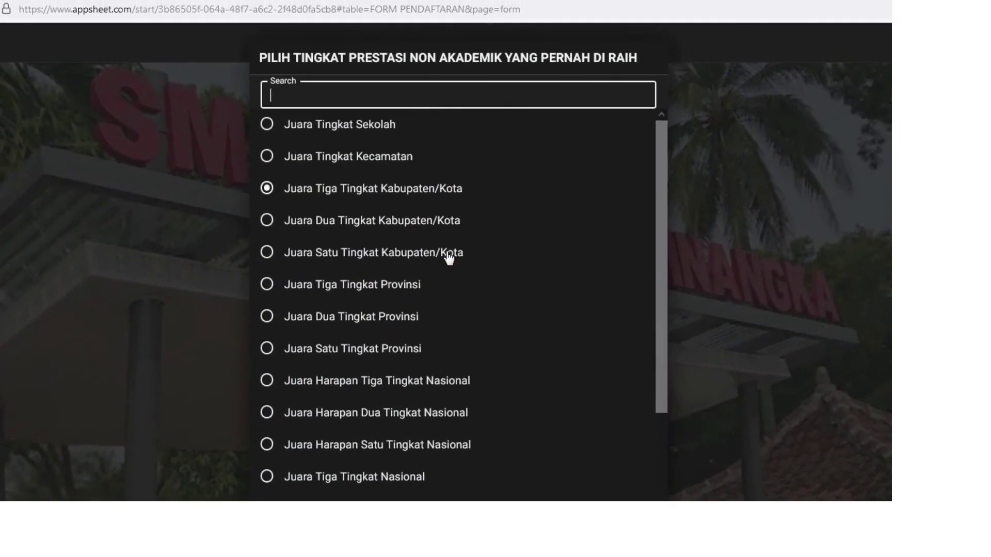
left_click(449, 257)
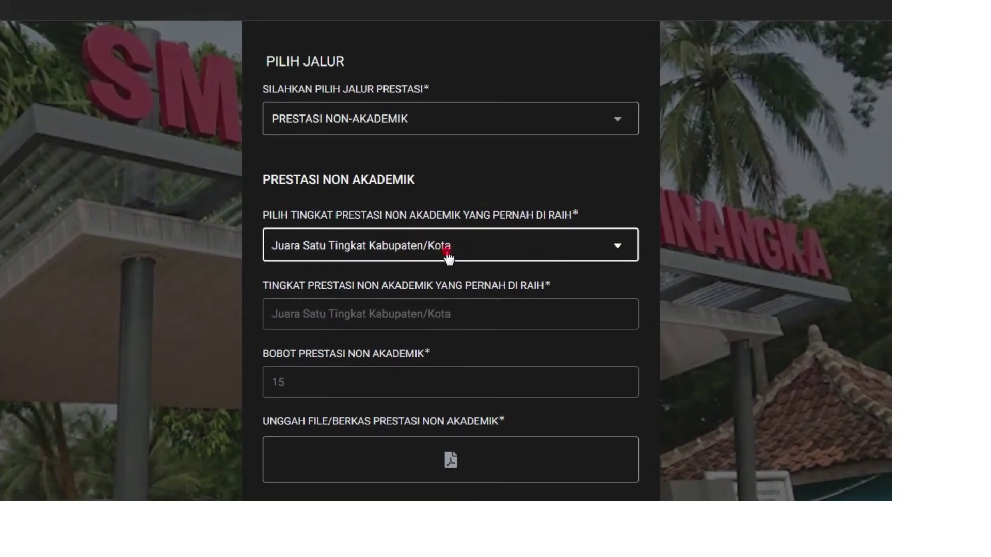
left_click(469, 118)
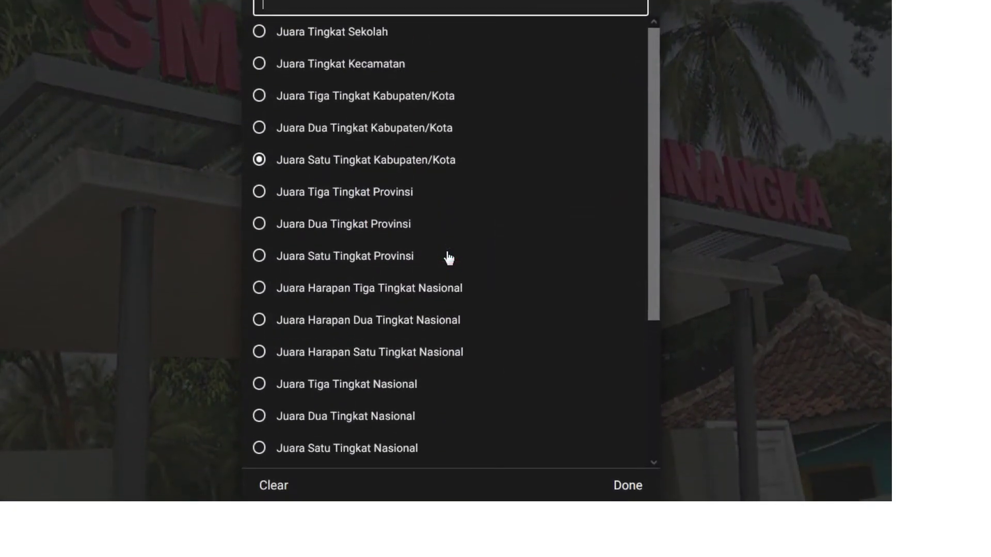
left_click(448, 253)
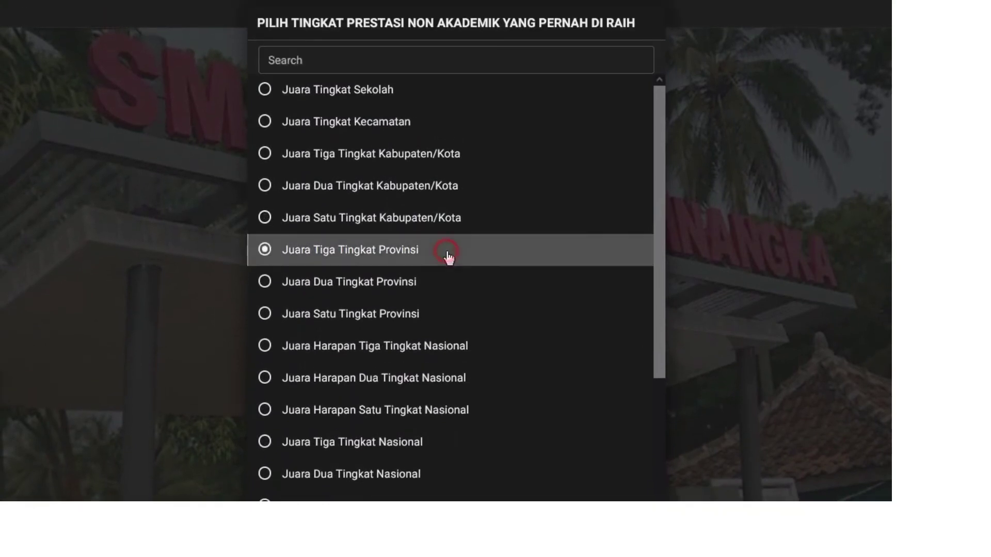
scroll(447, 252, "down", 3)
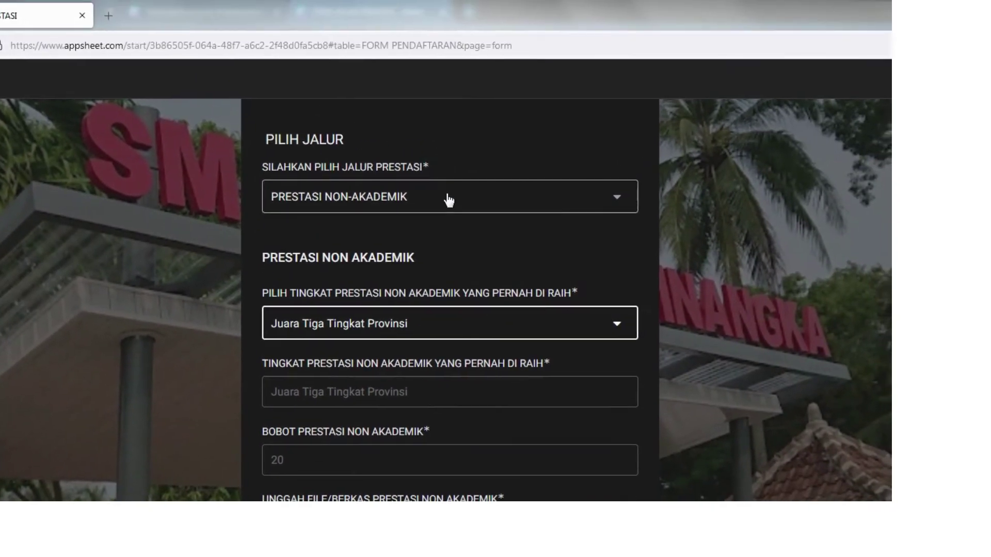
left_click(453, 127)
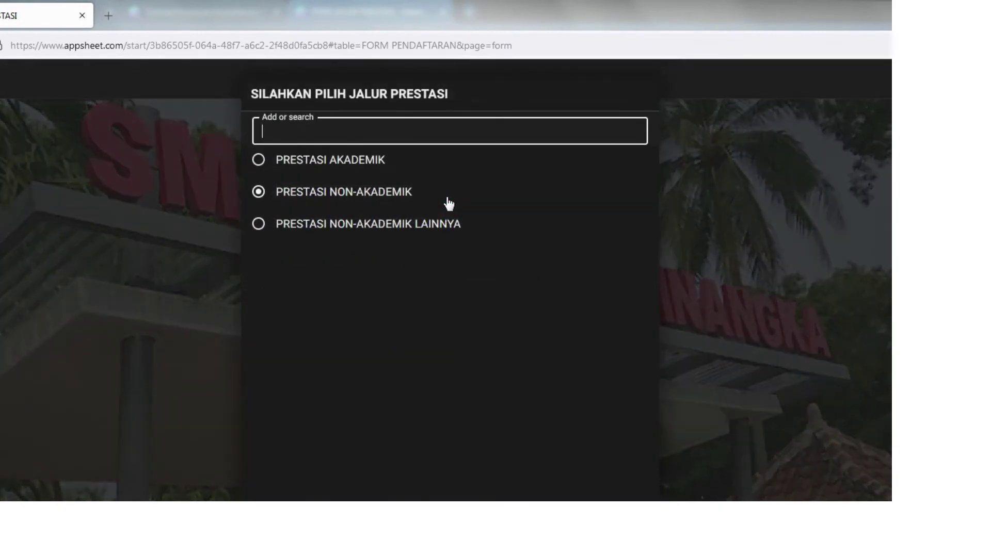
- Switch the path to PRESTASI NON-AKADEMIK LAINNYA and enter TAHFIDZ QUR'AN as the achievement
left_click(448, 231)
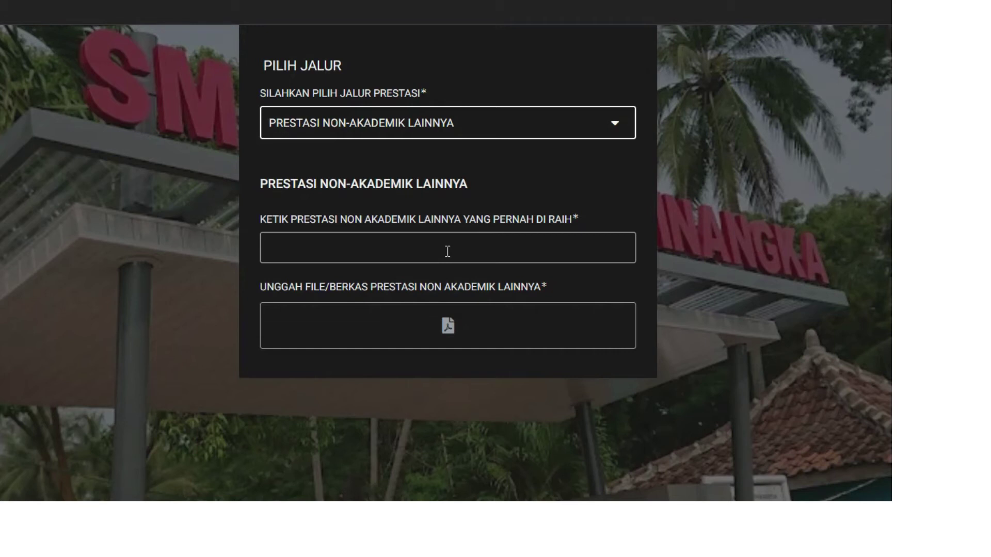
left_click(447, 251)
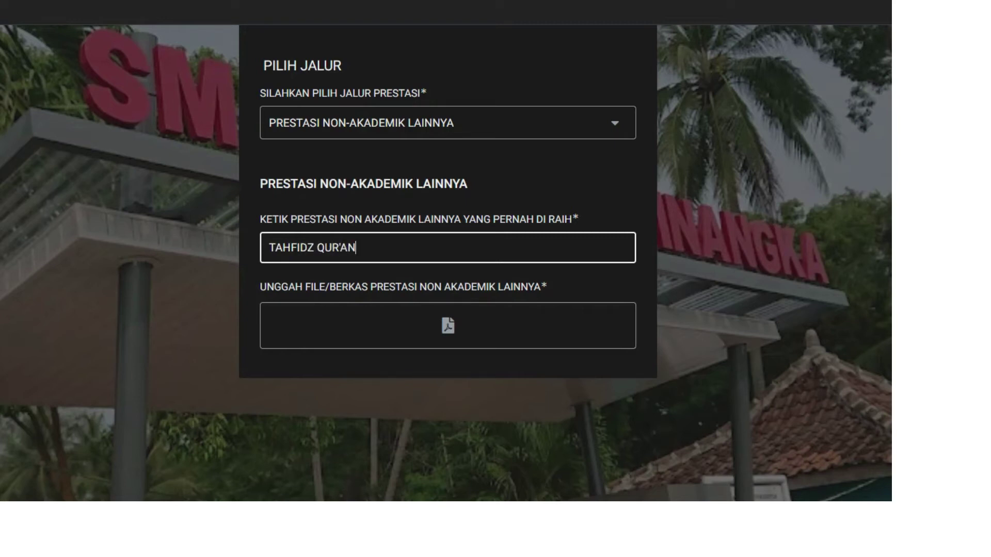
scroll(446, 249, "down", 2)
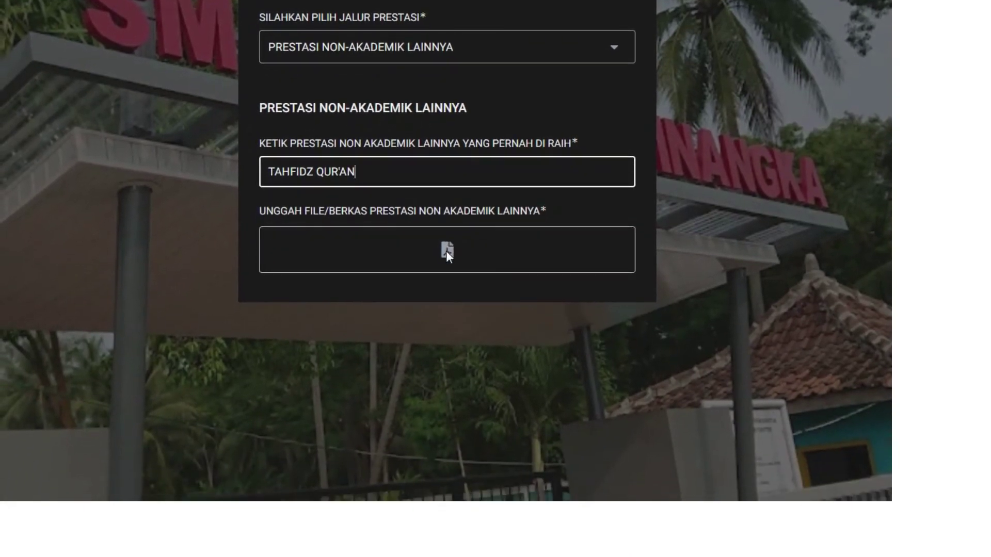
scroll(447, 256, "down", 1)
- Cancel the achievement proof upload, keeping PRESTASI NON-AKADEMIK LAINNYA as the path
left_click(447, 255)
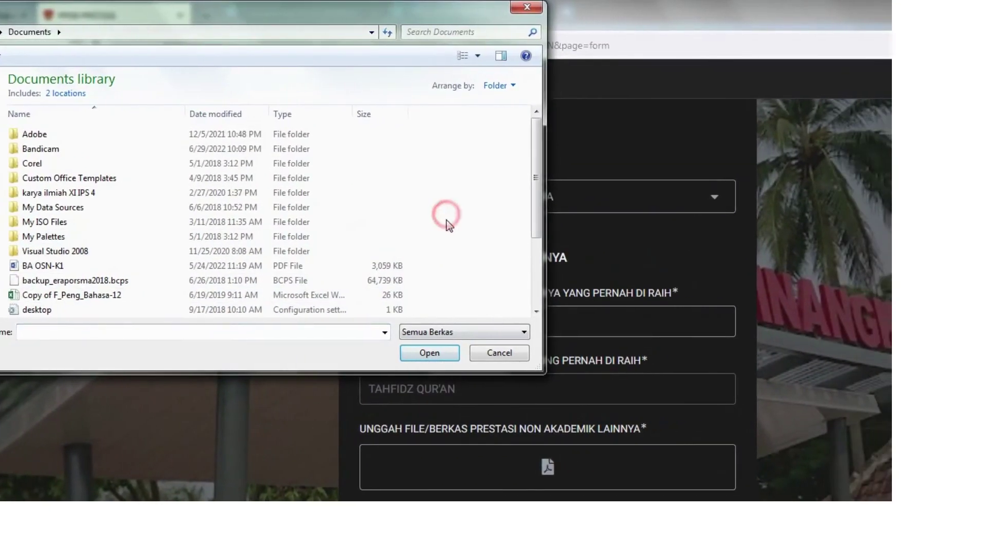
scroll(284, 252, "down", 3)
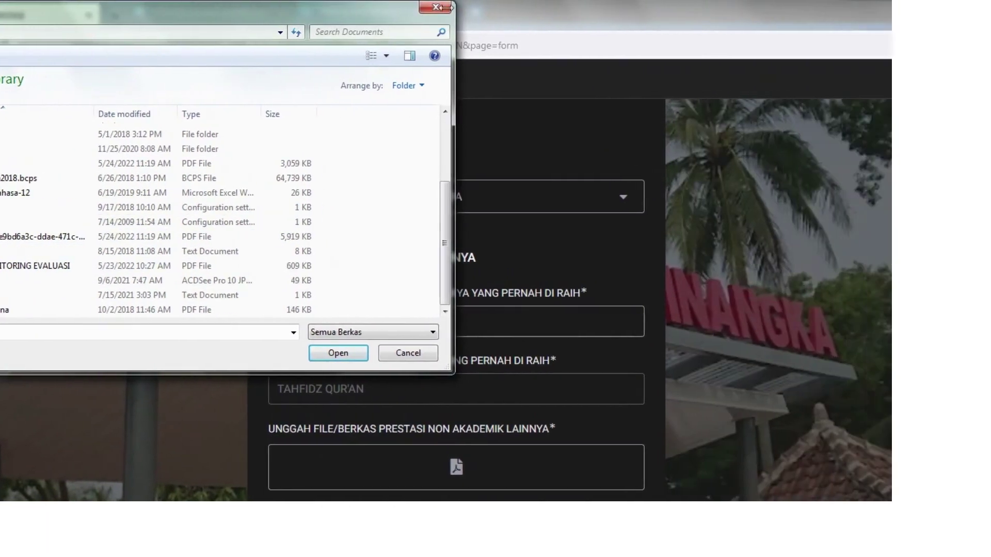
left_click(447, 7)
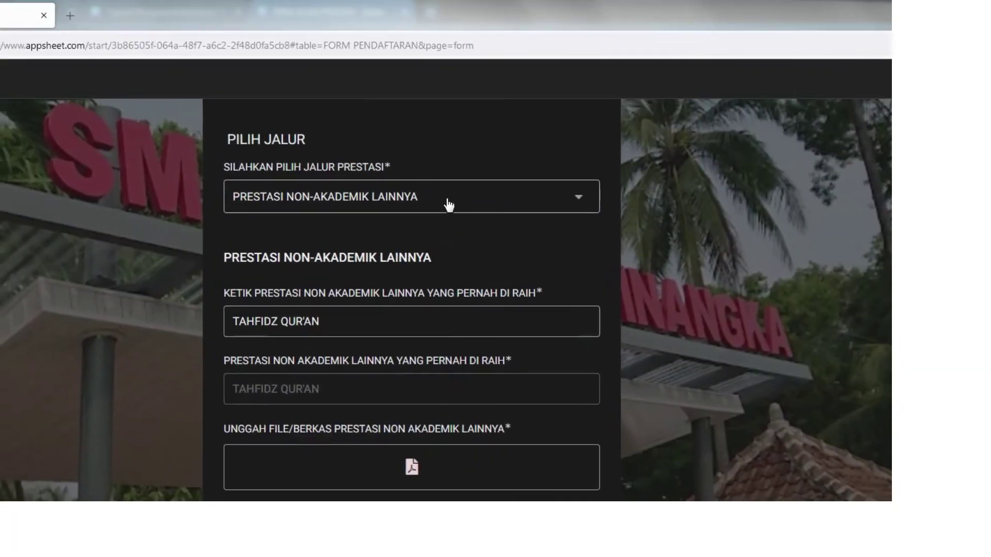
left_click(492, 206)
left_click(403, 202)
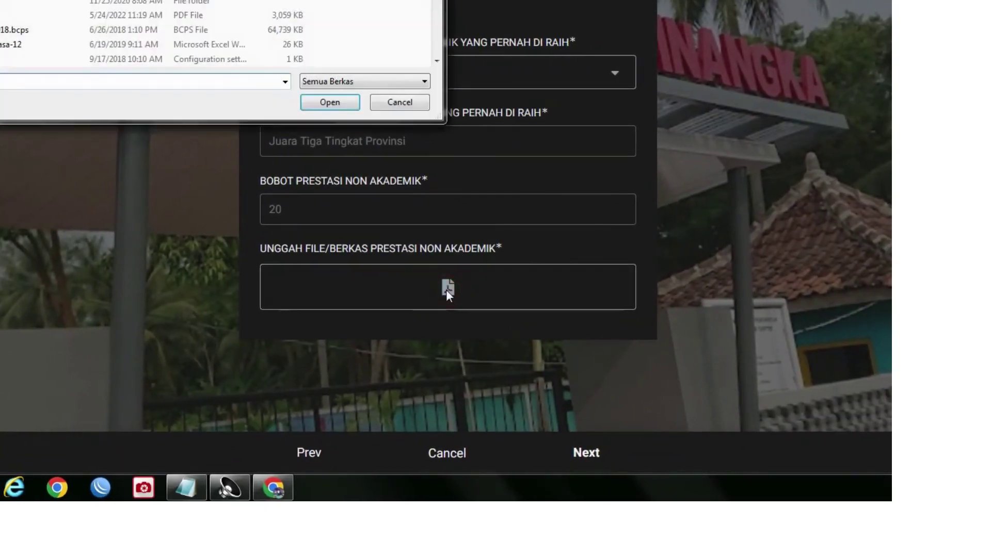
- Switch the path to PRESTASI AKADEMIK and advance to the DATA BERKAS page
scroll(448, 206, "down", 3)
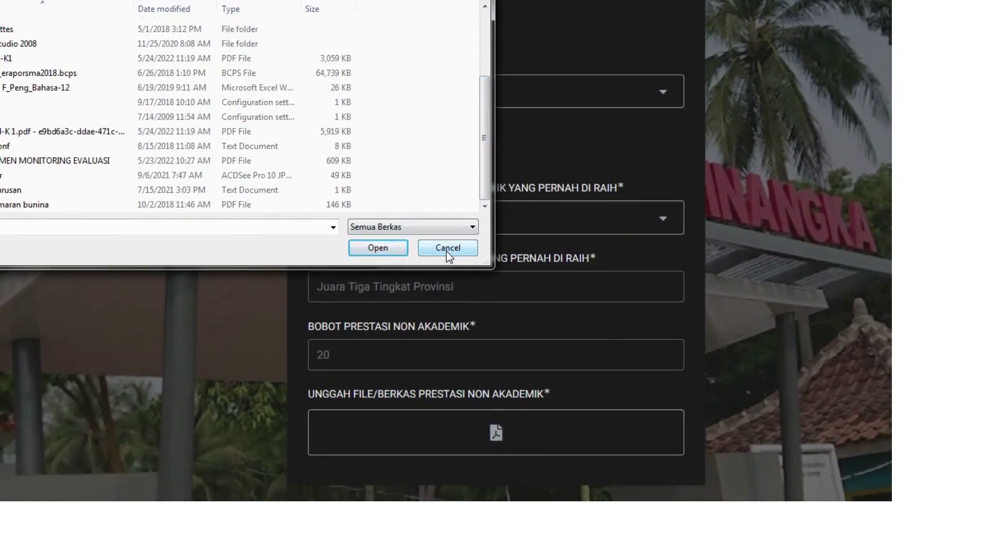
left_click(447, 249)
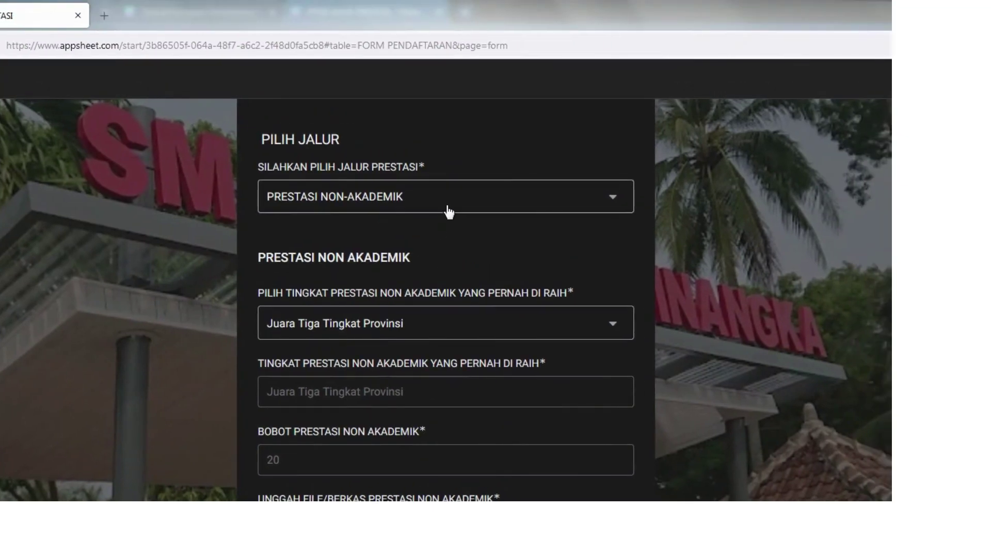
left_click(498, 96)
left_click(447, 166)
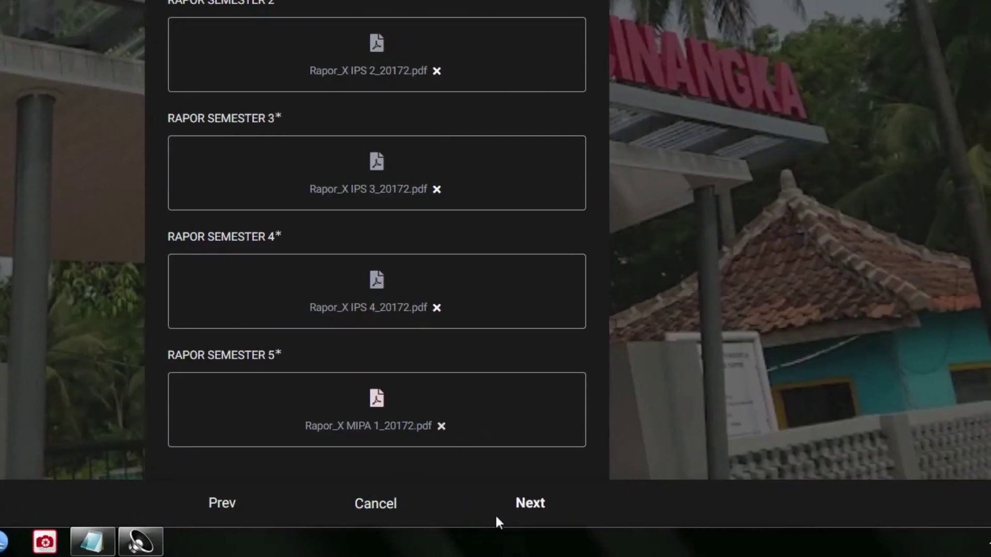
left_click(522, 507)
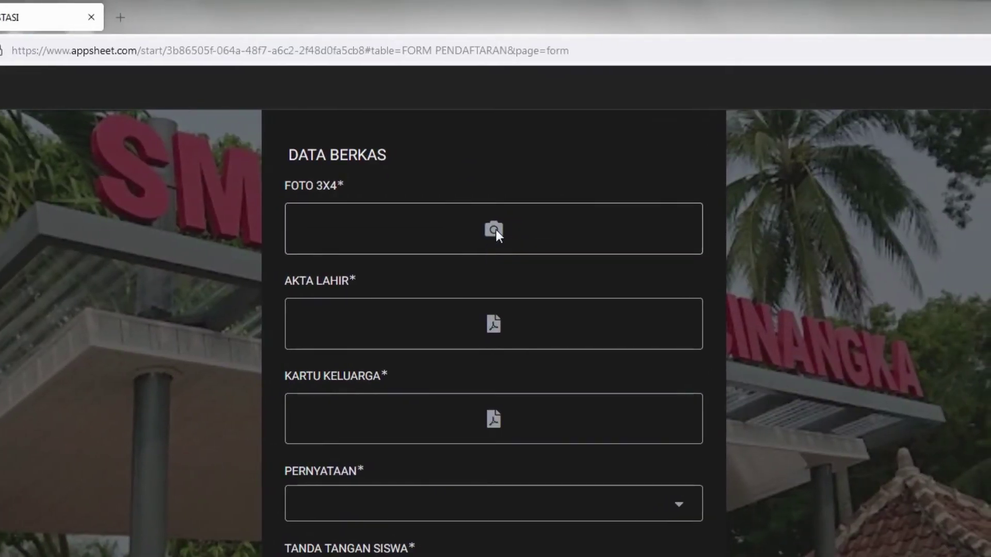
- Browse Local Disk (E:) to the PSD PAS FOTO > pass folder for the 3x4 photo
left_click(495, 230)
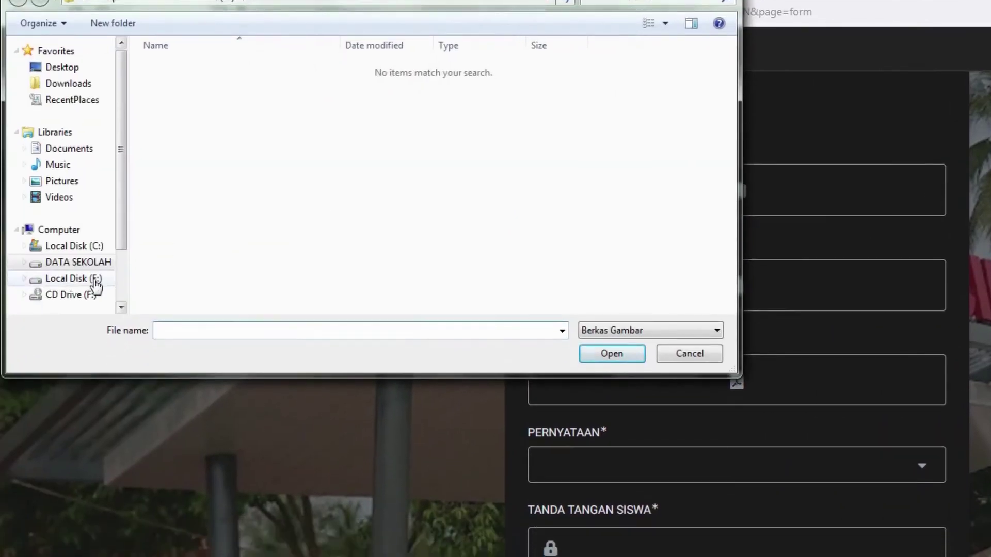
left_click(96, 281)
left_click(237, 249)
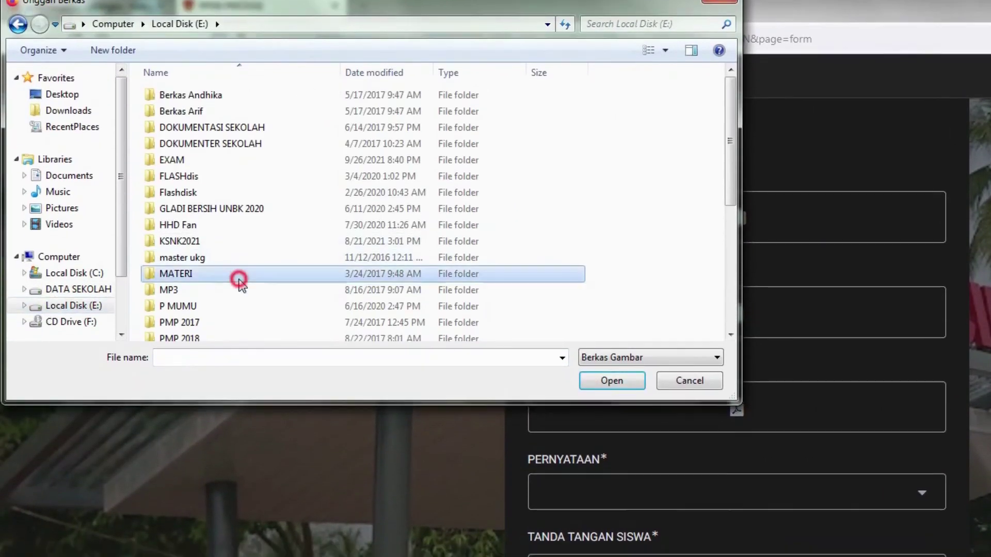
scroll(241, 259, "down", 2)
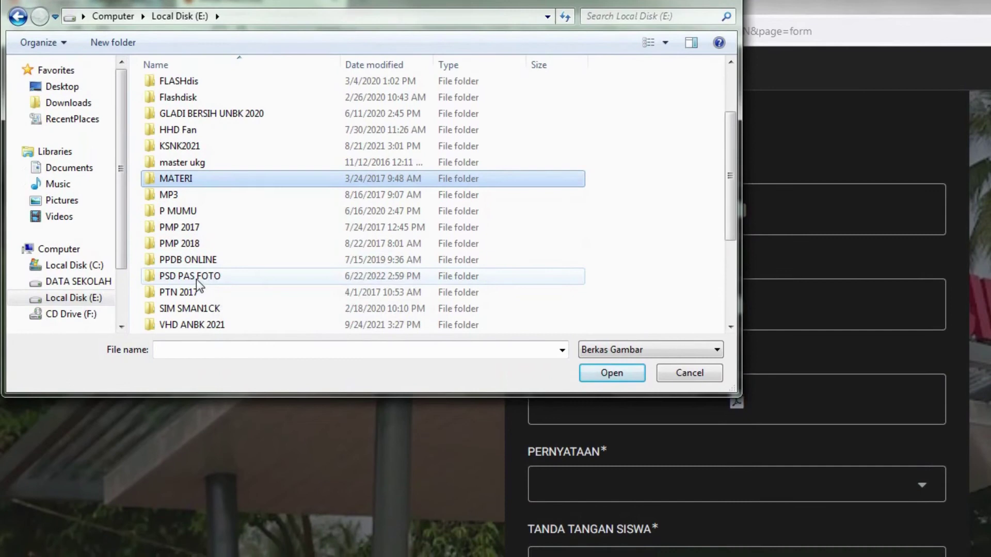
double_click(196, 284)
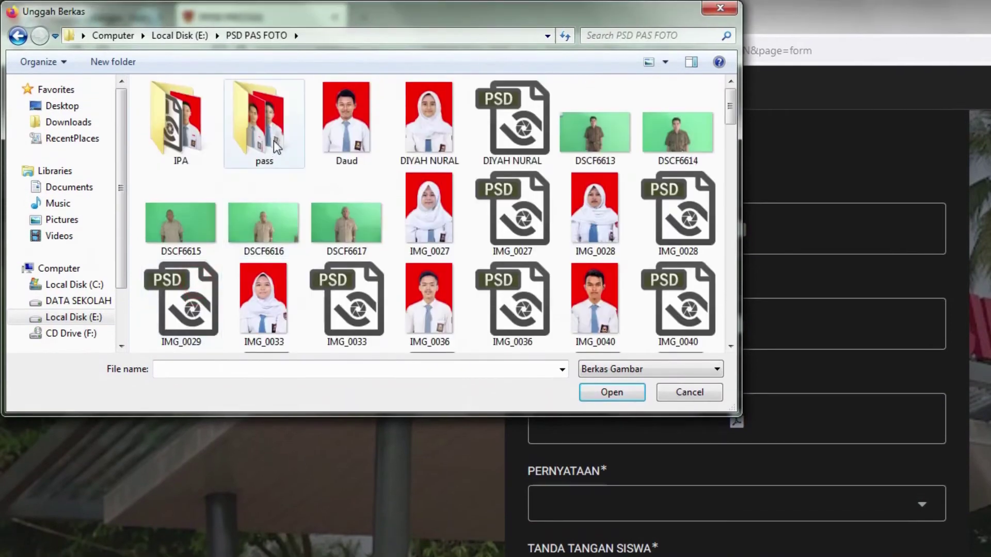
double_click(264, 124)
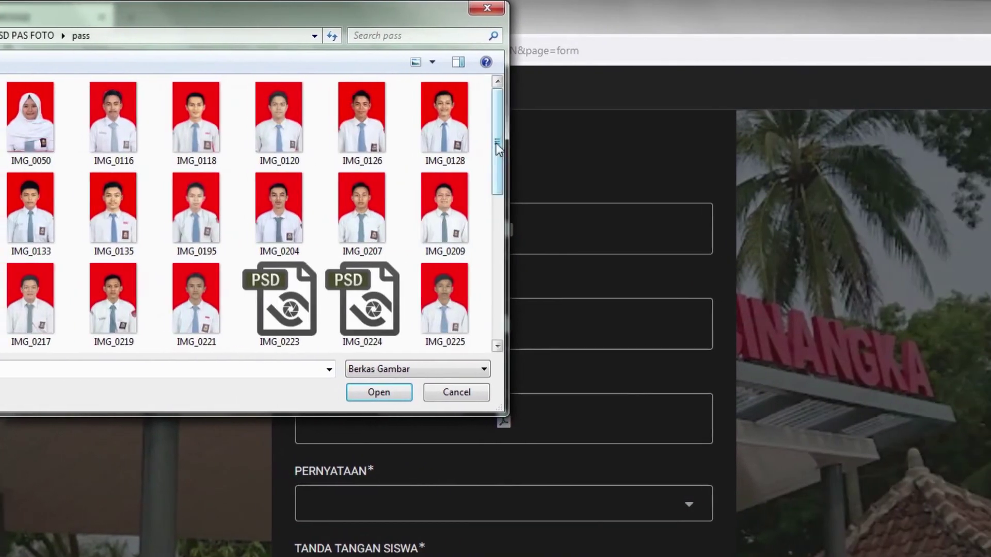
- Attach IMG_0296 as the FOTO 3X4 photo
left_click_drag(729, 135, 728, 160)
left_click_drag(498, 160, 496, 226)
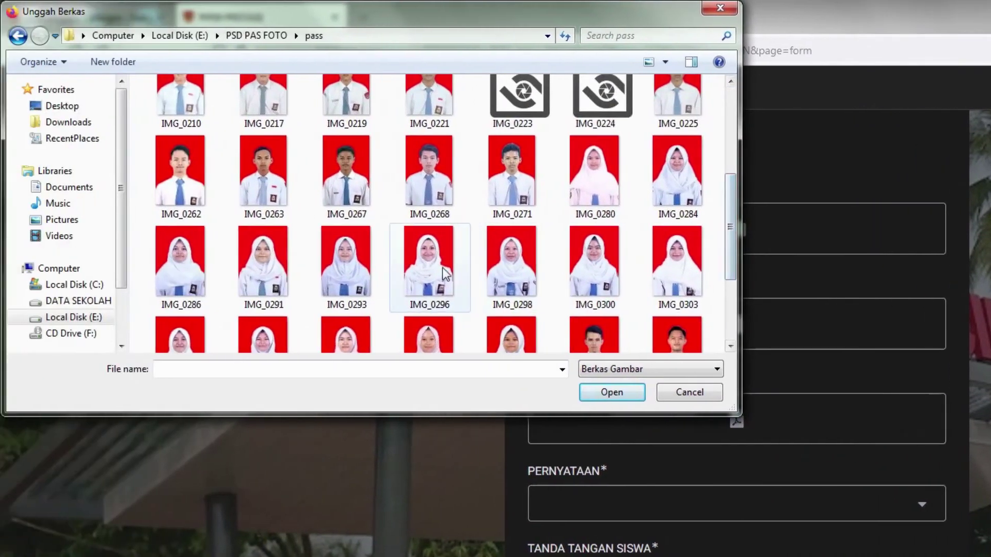
double_click(445, 274)
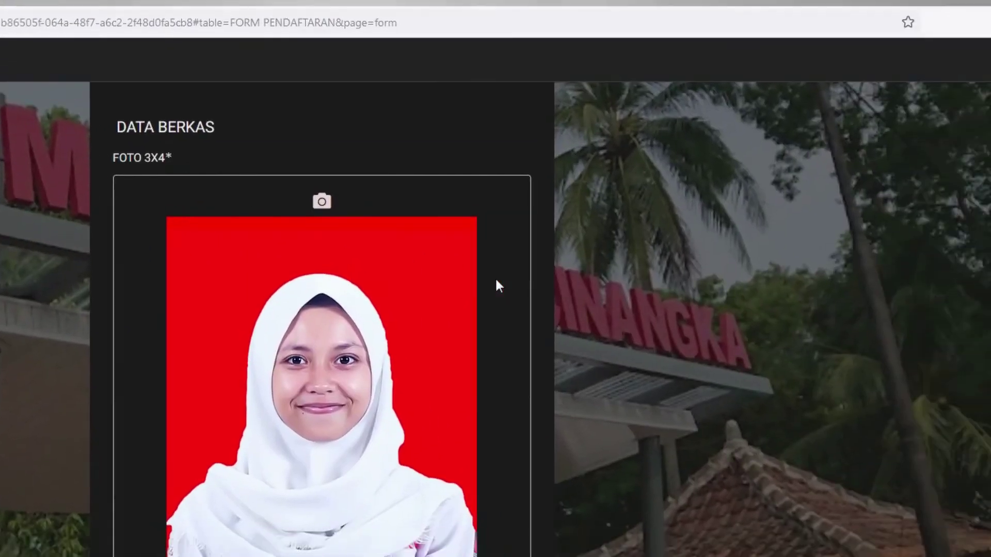
scroll(496, 285, "down", 3)
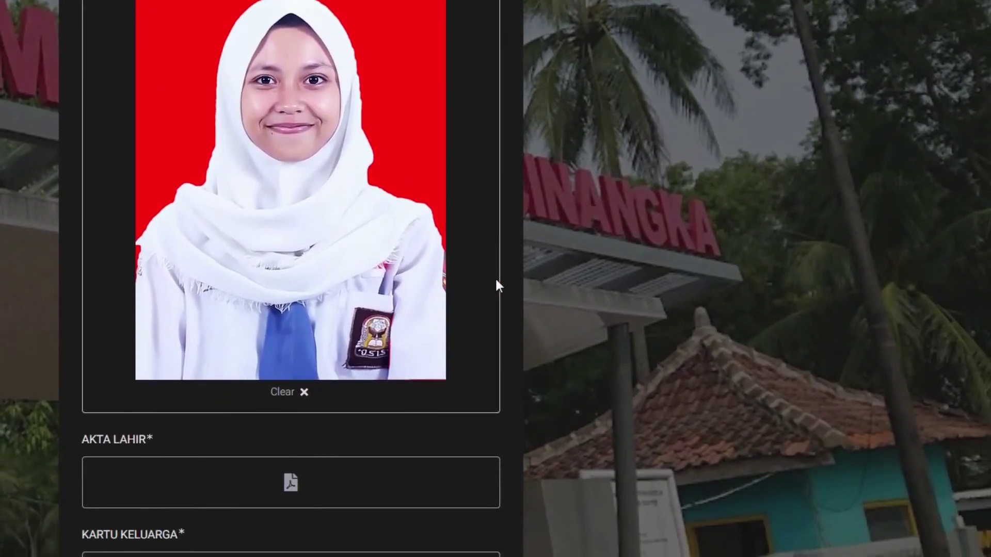
scroll(496, 285, "down", 3)
scroll(496, 286, "down", 2)
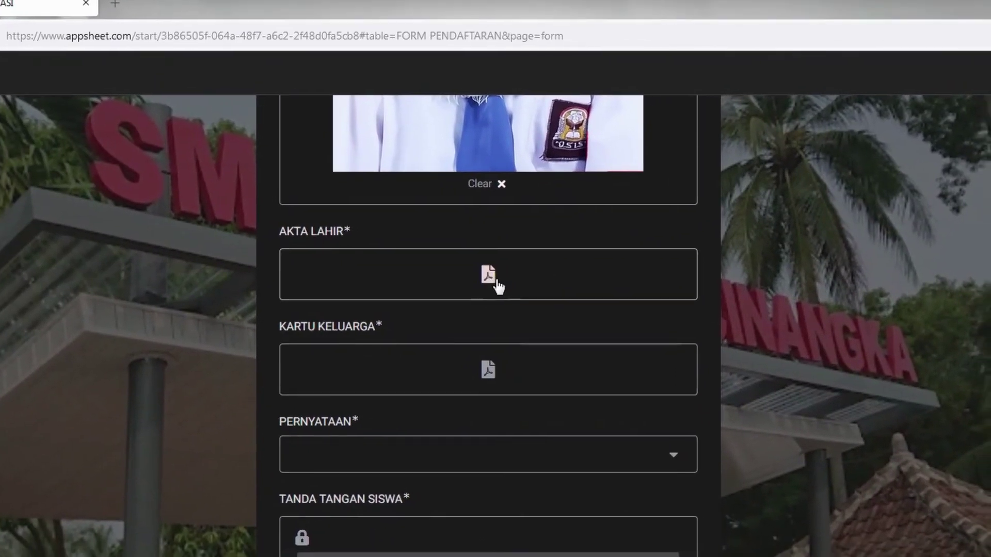
left_click(495, 277)
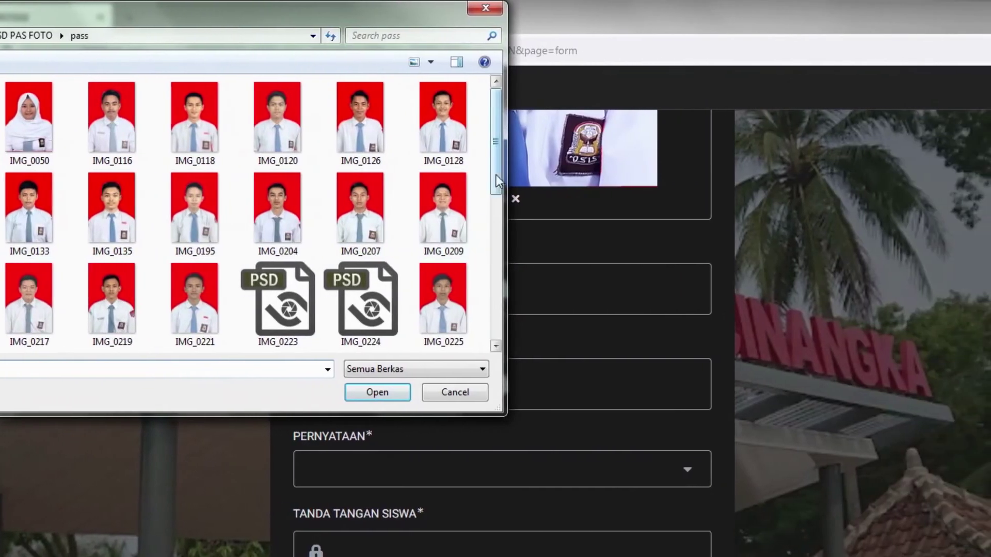
- Attach INSTRUMEN MONITORING EVALUASI.pdf from Documents as the AKTA LAHIR file
left_click_drag(731, 175, 729, 253)
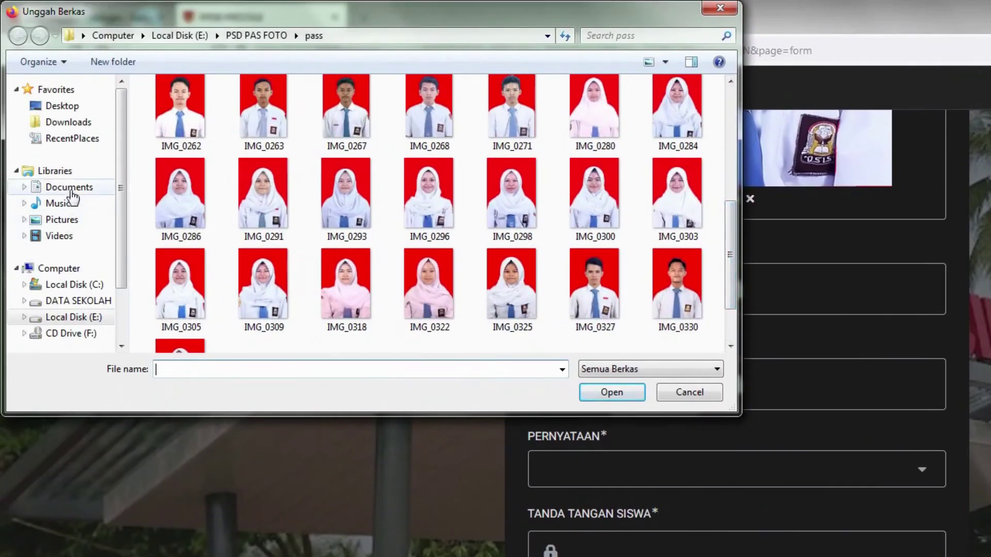
left_click(73, 189)
left_click(66, 220)
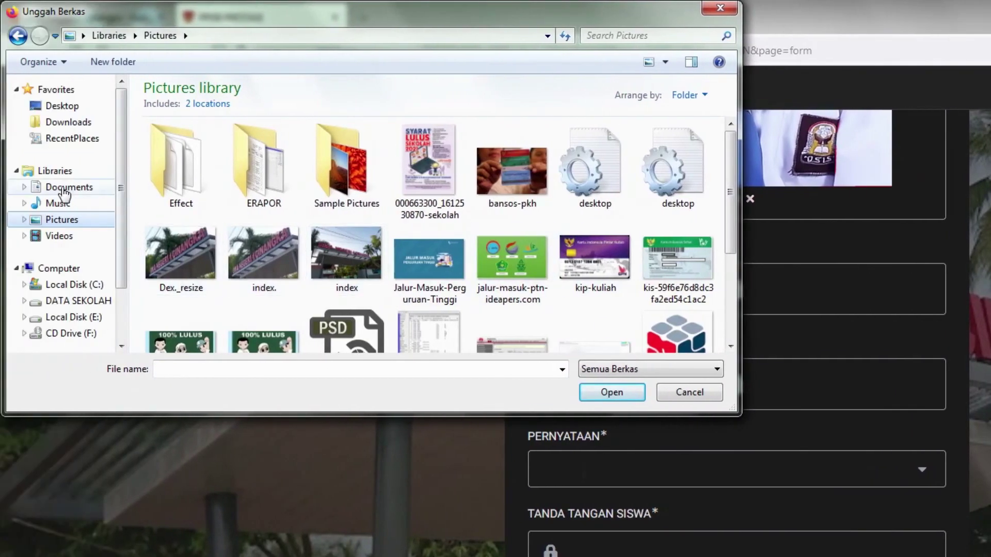
left_click(65, 189)
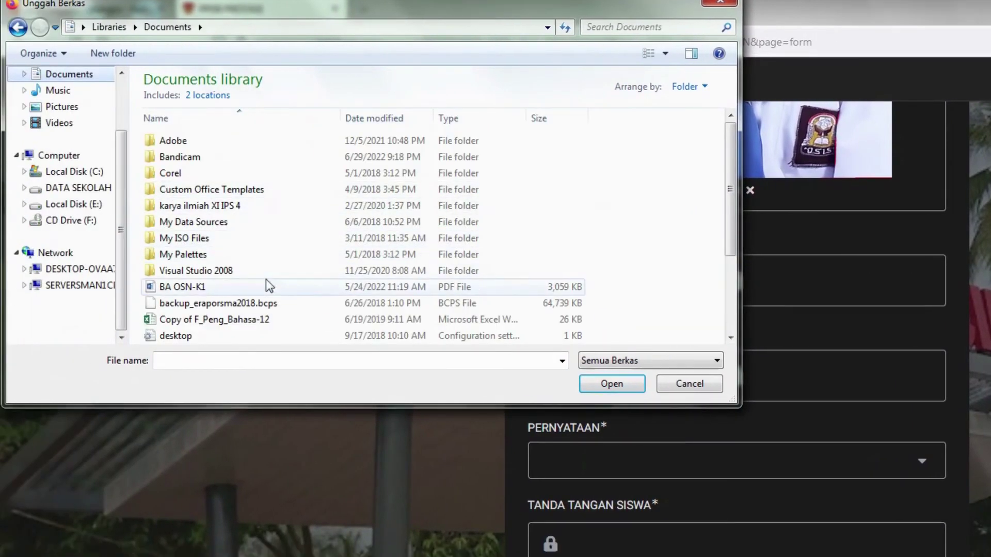
left_click(209, 312)
scroll(206, 282, "down", 3)
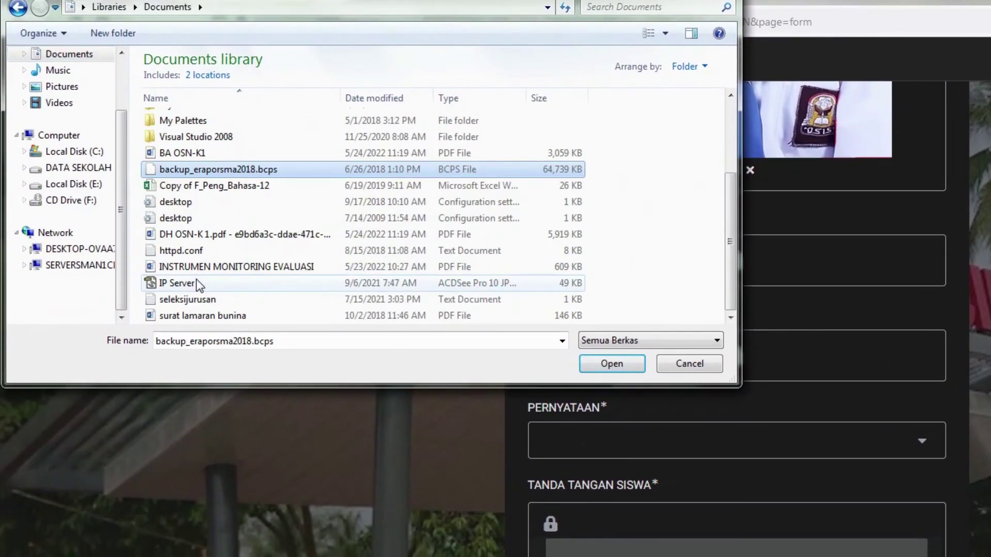
double_click(206, 251)
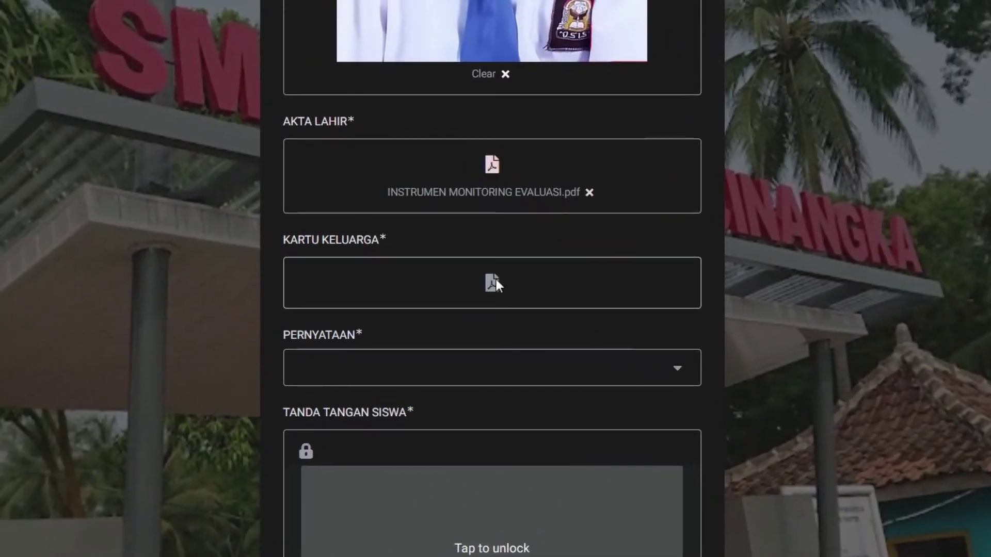
- Attach the application-letter PDF for KARTU KELUARGA and bring up the PERNYATAAN choices
left_click(414, 289)
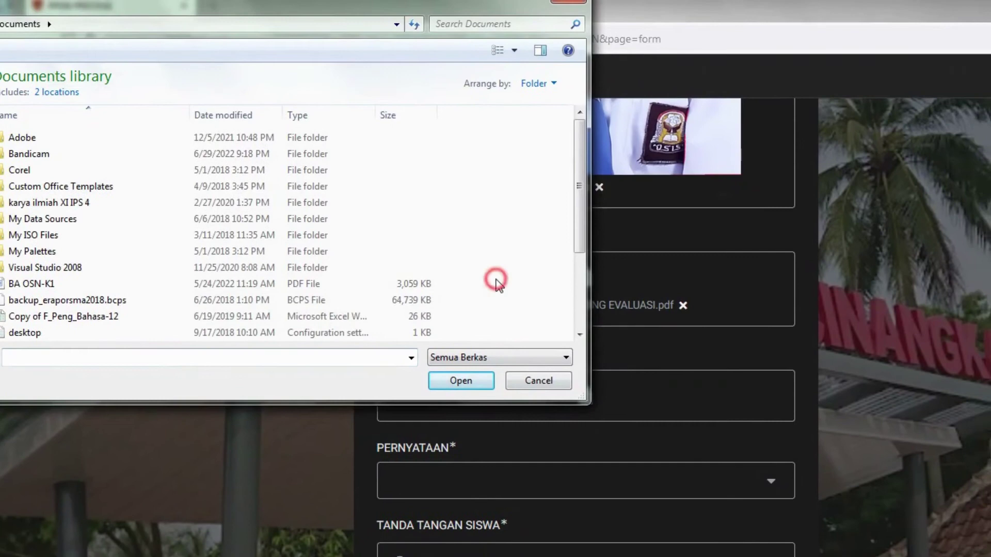
scroll(495, 282, "down", 3)
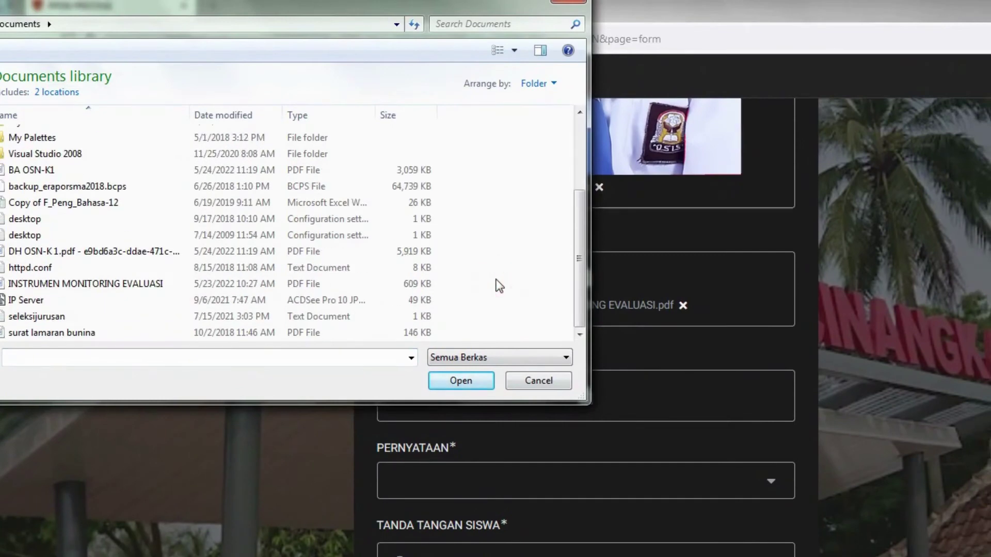
left_click(81, 333)
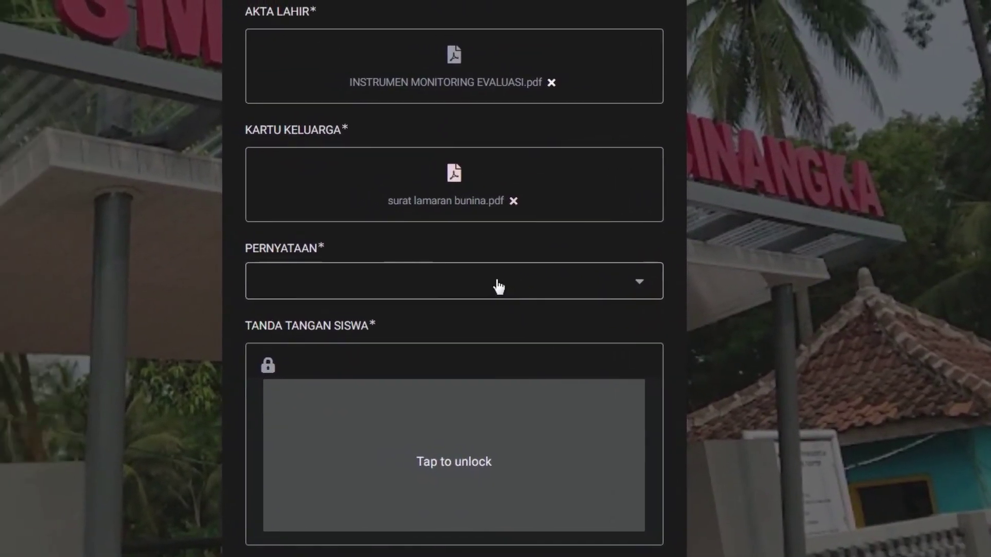
left_click(405, 276)
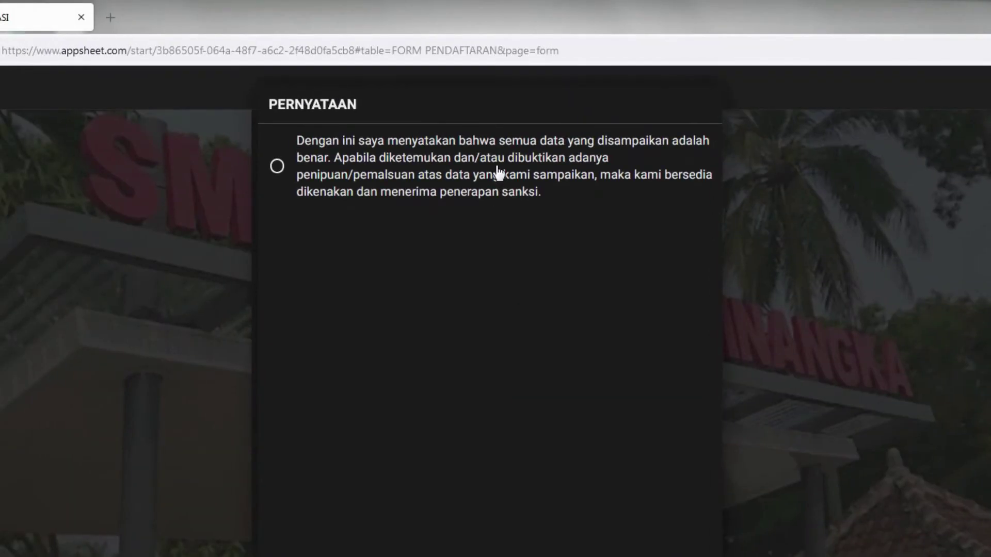
- Accept the PERNYATAAN statement, draw the student's signature, and go to the SIMPAN DATA page
left_click(498, 173)
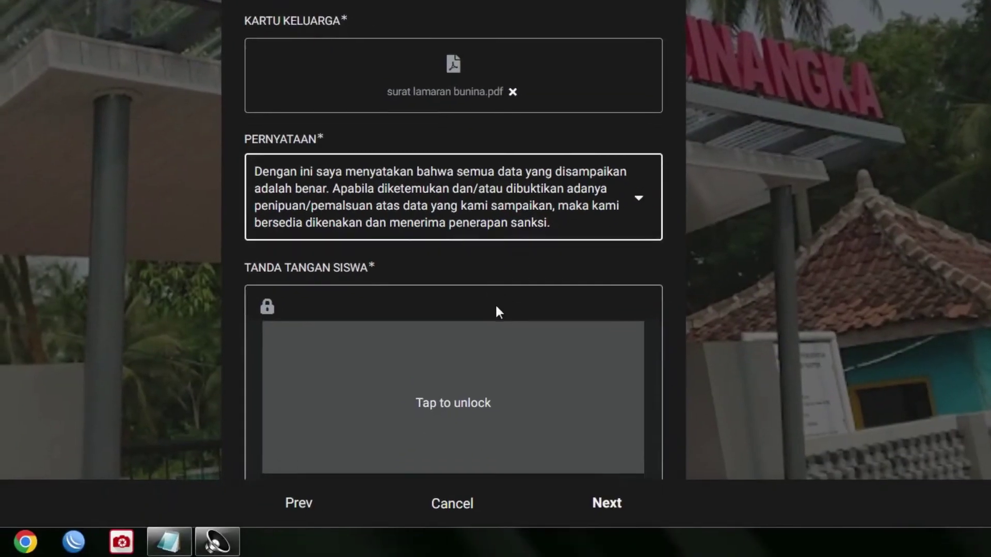
scroll(498, 309, "down", 1)
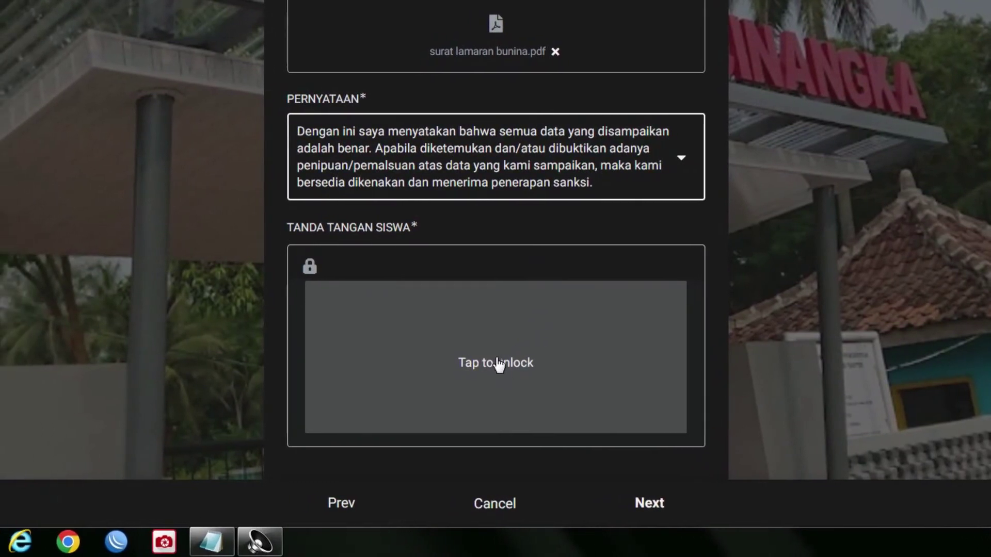
left_click(496, 367)
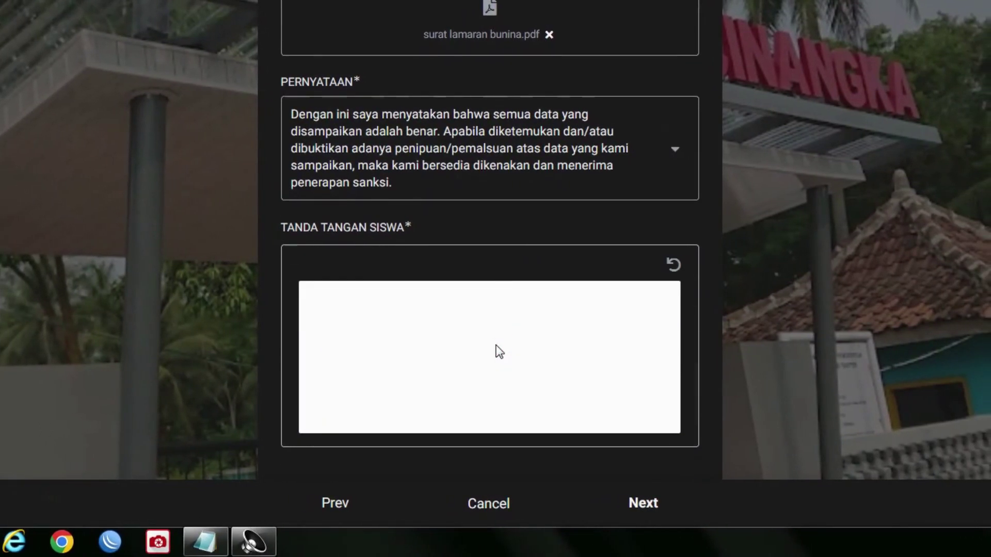
left_click_drag(488, 303, 429, 408)
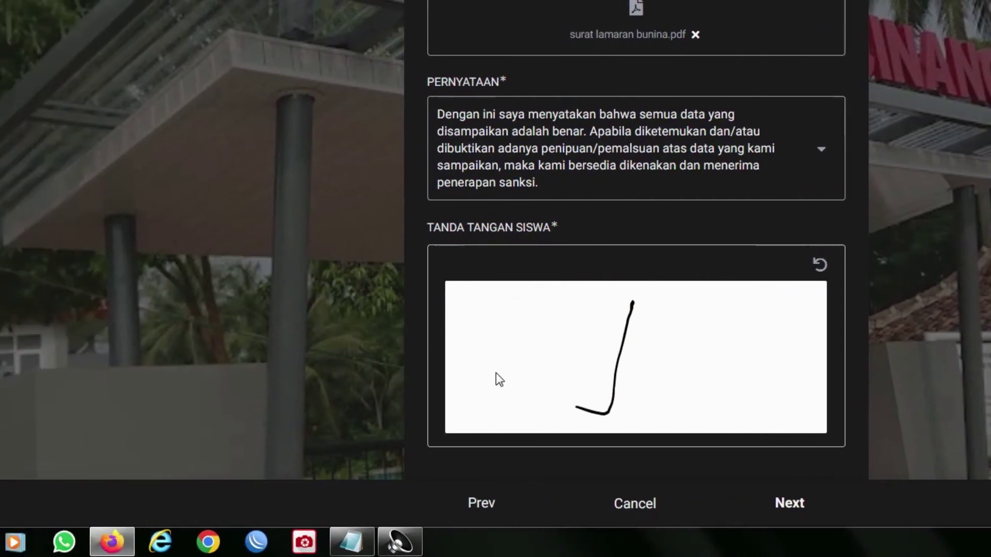
left_click_drag(498, 379, 753, 358)
left_click_drag(649, 292, 647, 420)
left_click_drag(631, 372, 665, 343)
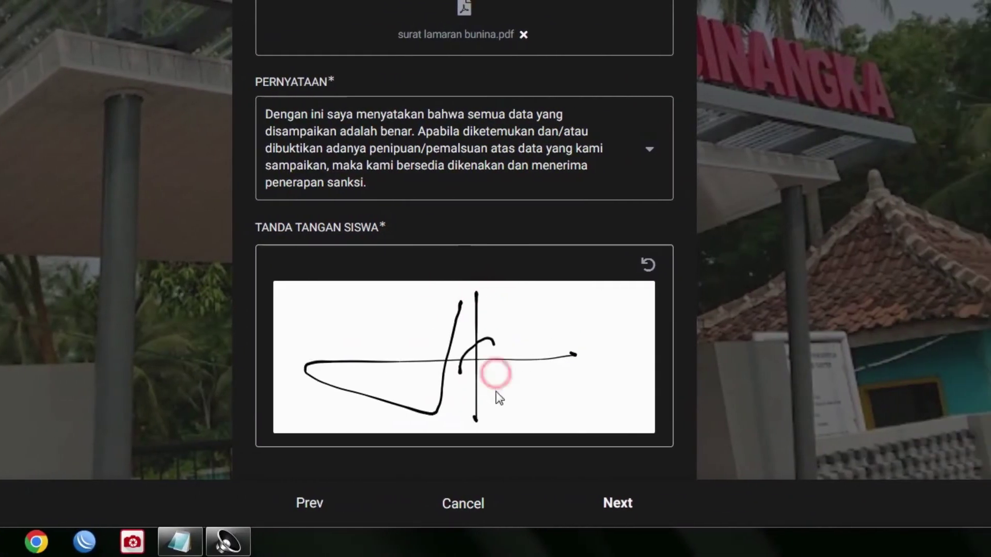
left_click_drag(495, 374, 603, 355)
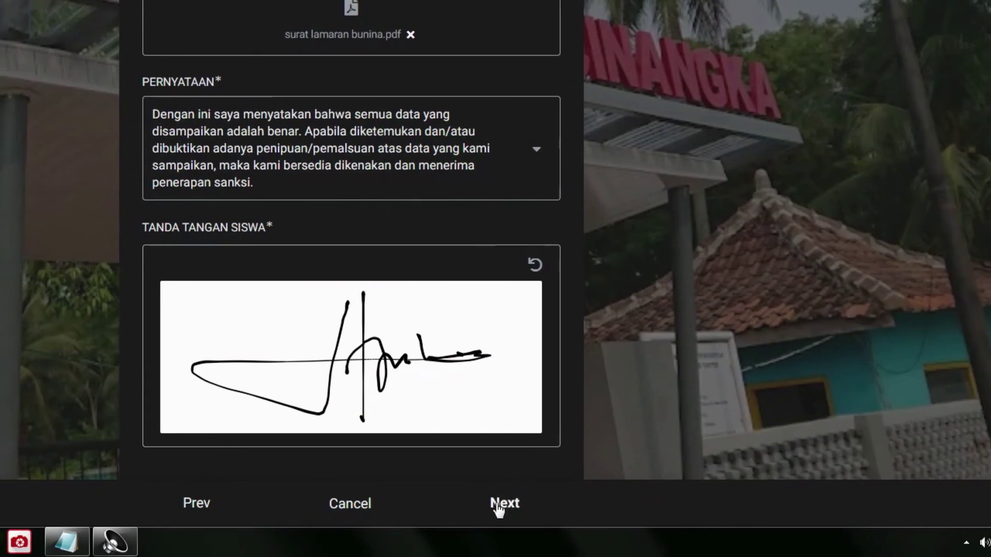
left_click(593, 506)
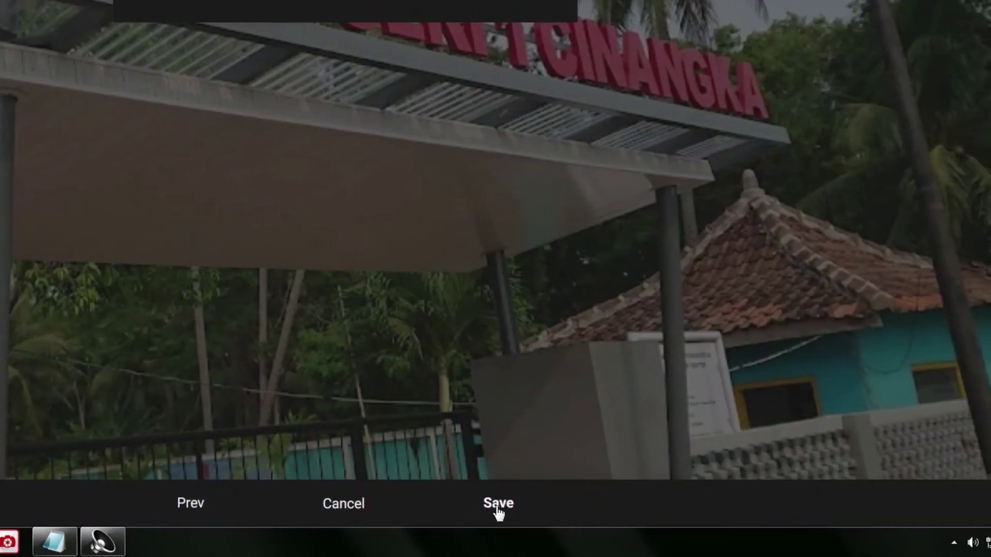
- Save the registration, view it on the FORMULIR list, and start a fresh form
left_click(497, 509)
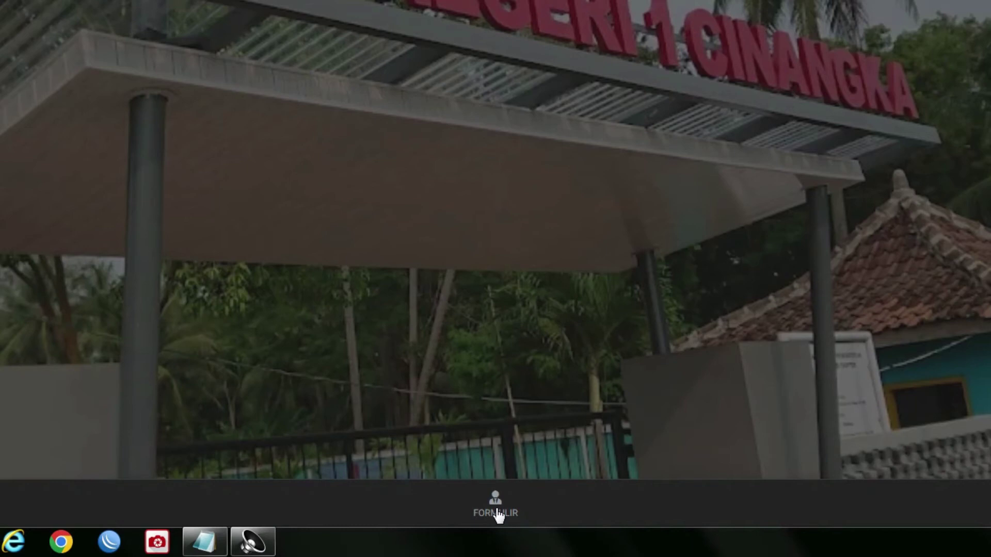
left_click(497, 514)
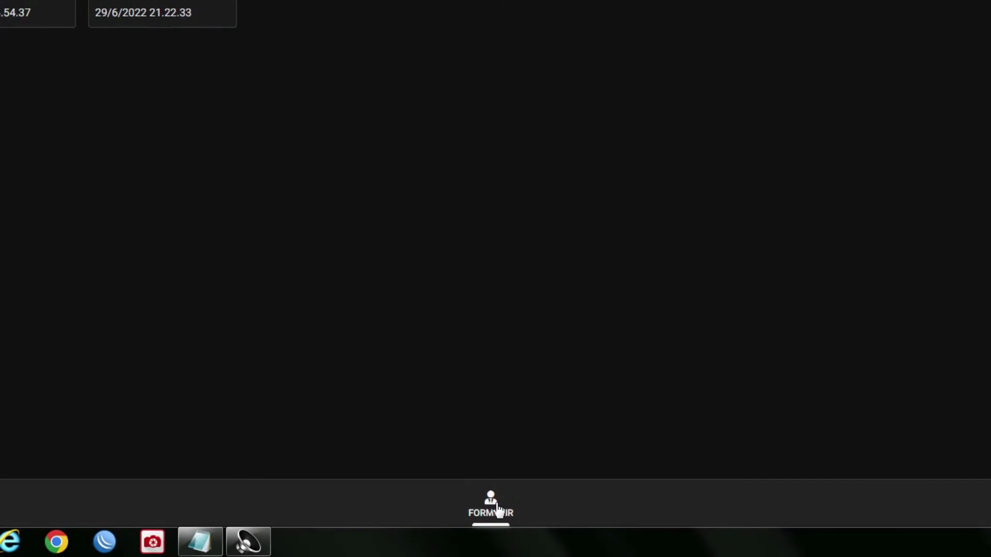
left_click(491, 503)
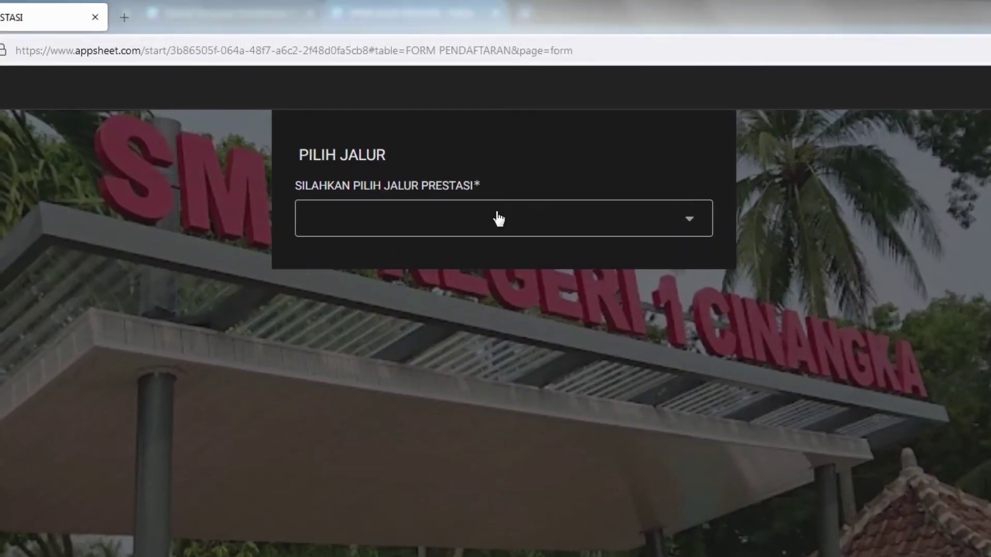
- Choose the PRESTASI NON-AKADEMIK track on the new form and list its achievement levels
left_click(497, 175)
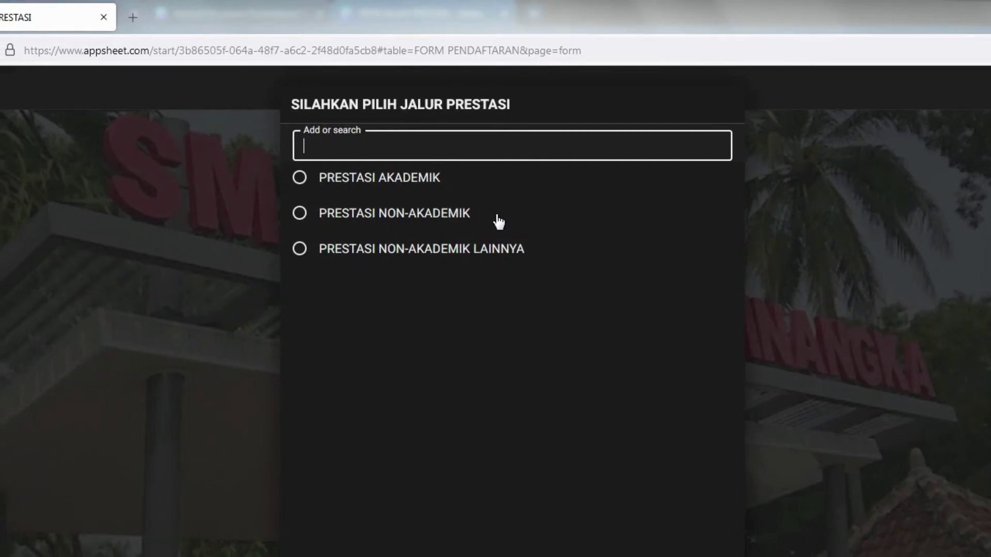
left_click(498, 221)
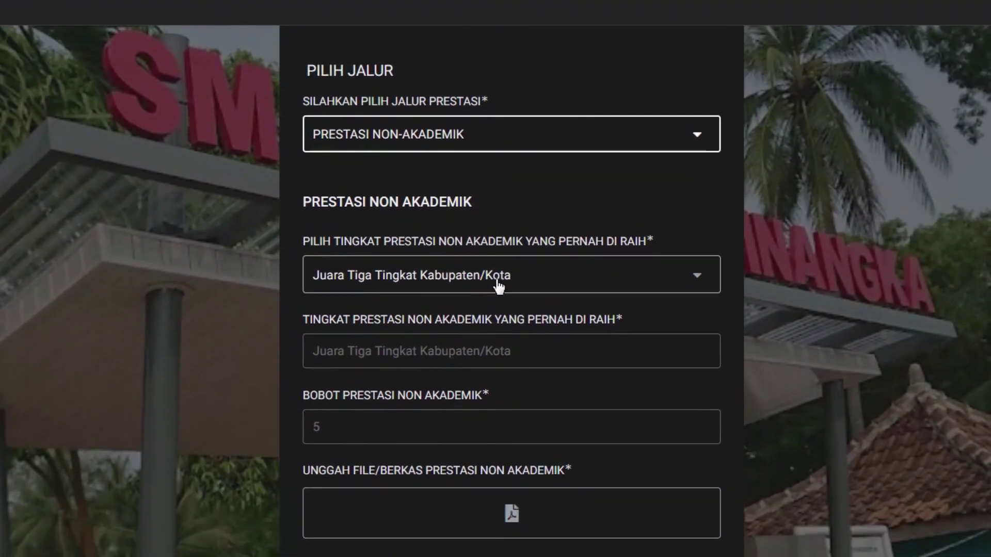
left_click(496, 282)
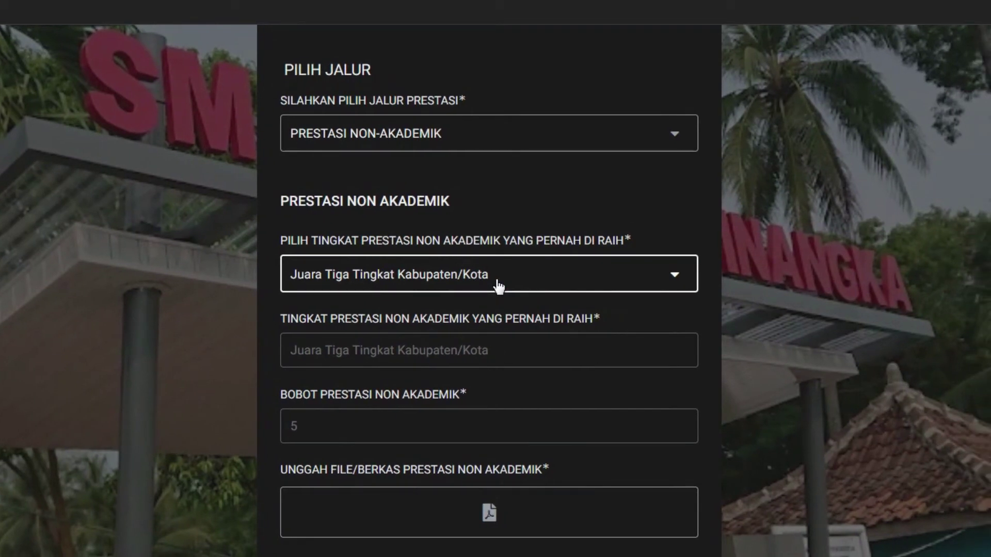
left_click(497, 285)
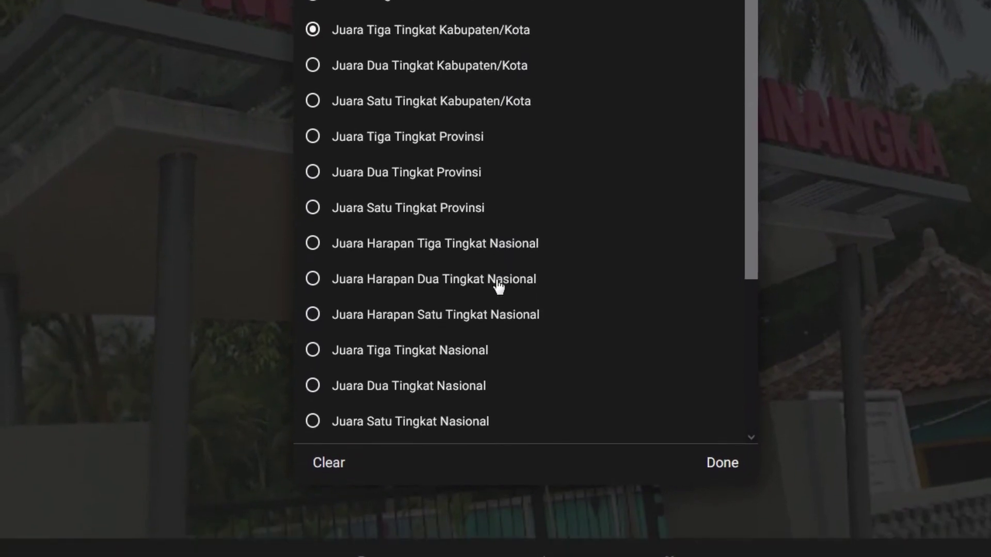
- Try Juara Tingkat Sekolah, then Juara Tingkat Kecamatan, as the achievement level
scroll(498, 301, "down", 5)
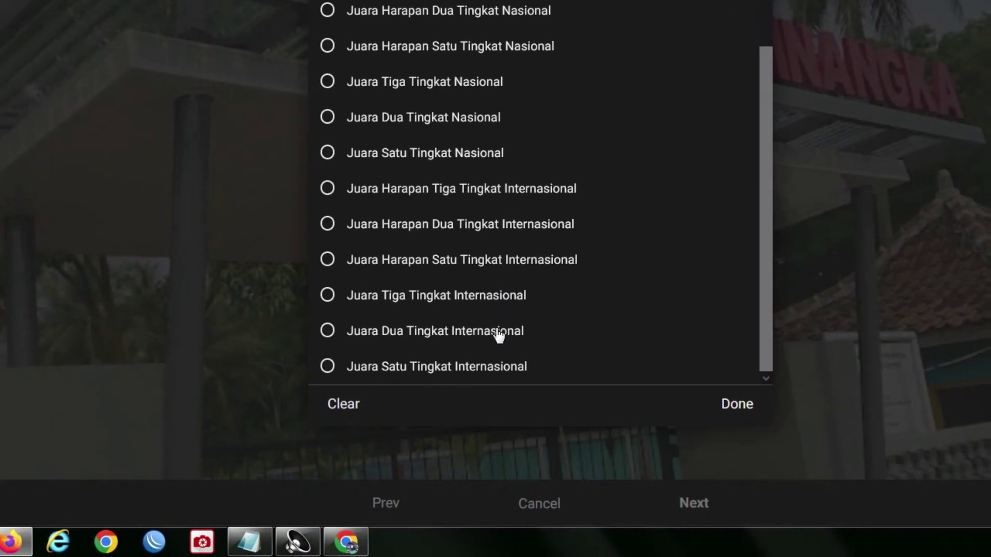
scroll(499, 323, "up", 4)
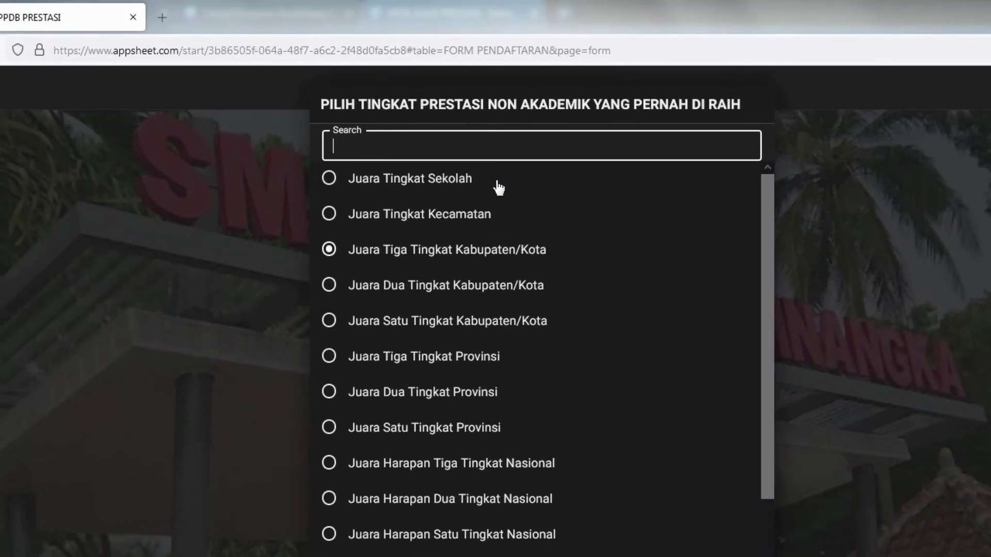
left_click(497, 186)
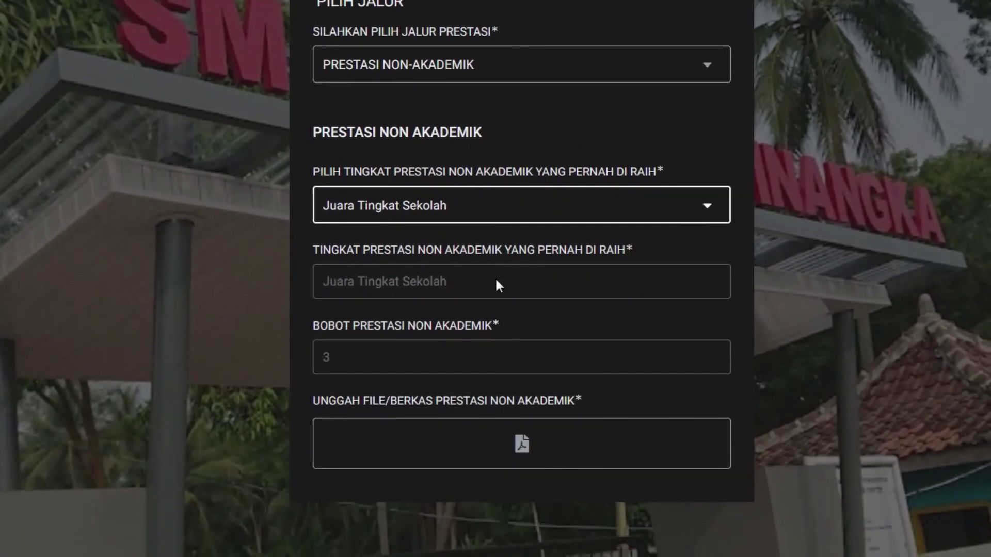
left_click(498, 308)
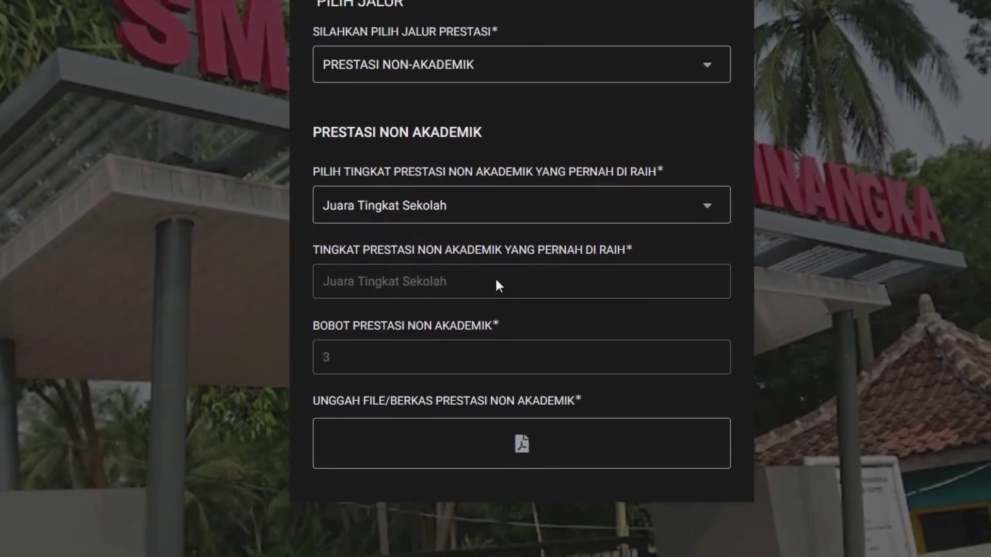
scroll(498, 286, "down", 2)
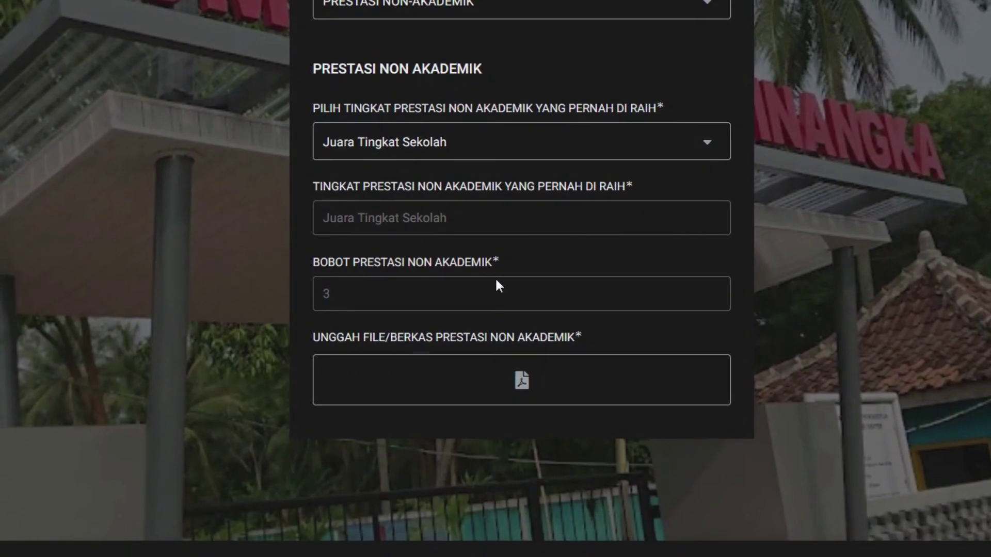
scroll(499, 287, "down", 1)
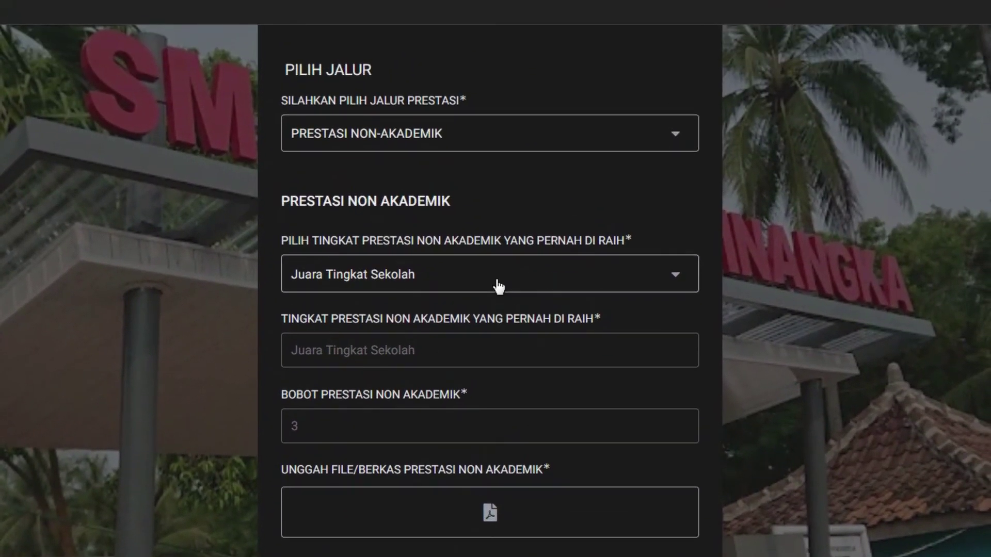
left_click(498, 285)
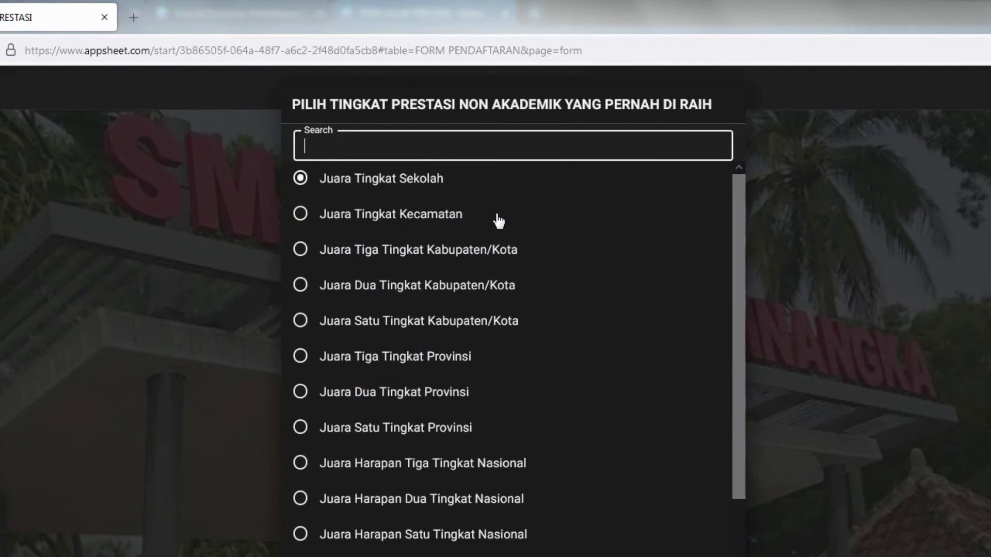
left_click(498, 221)
- Try the Kabupaten/Kota levels, settling on Juara Tiga Tingkat Provinsi with weight 20
scroll(497, 282, "down", 2)
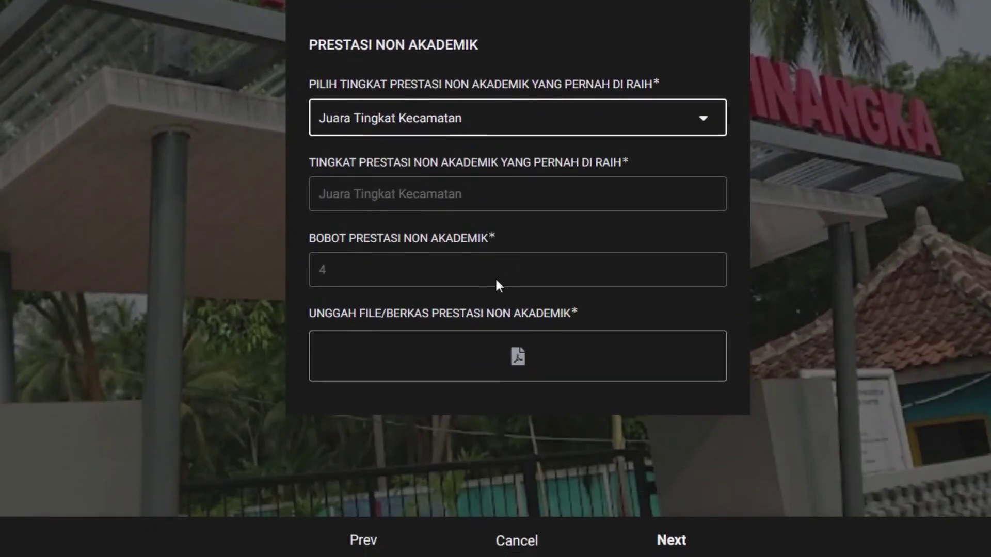
scroll(498, 286, "up", 3)
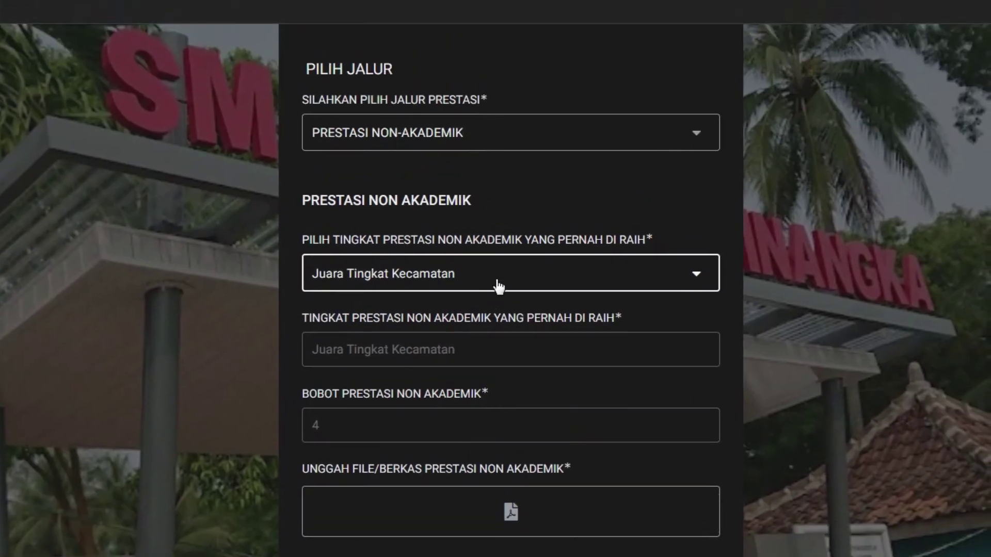
left_click(499, 285)
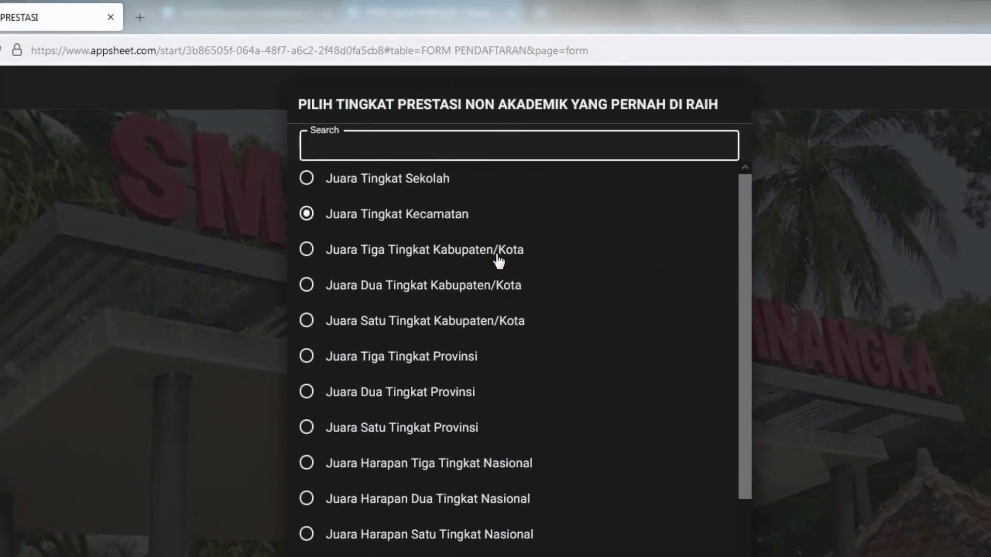
left_click(498, 260)
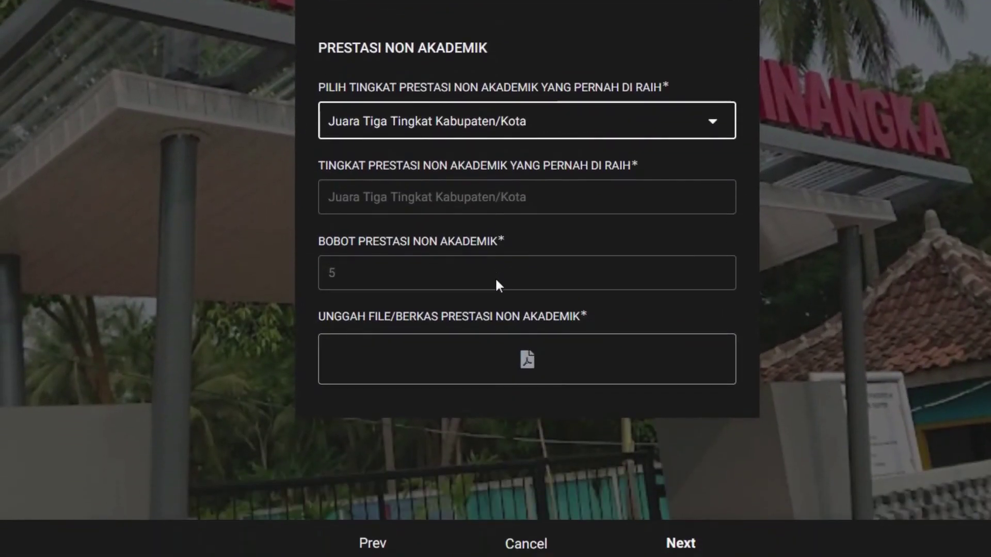
scroll(499, 285, "up", 3)
left_click(499, 285)
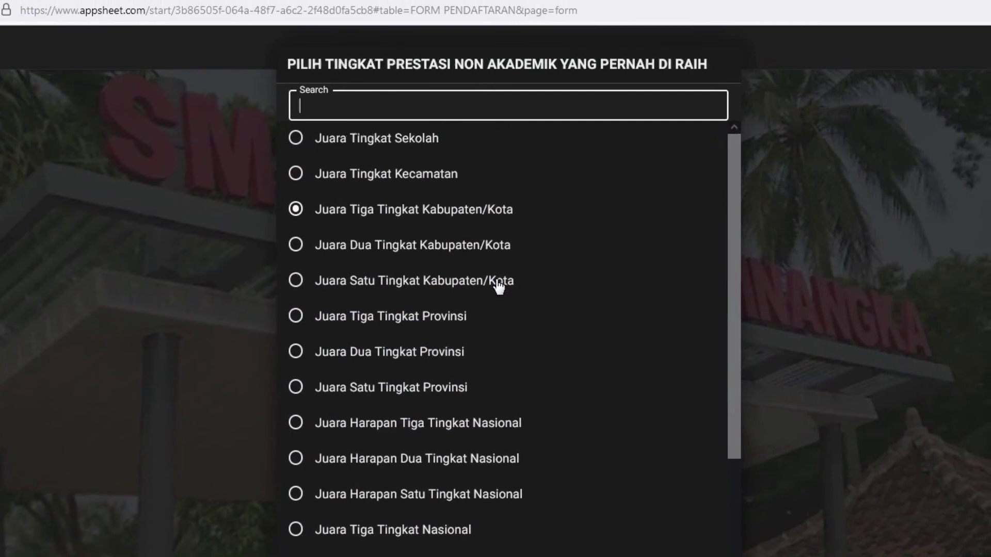
left_click(499, 286)
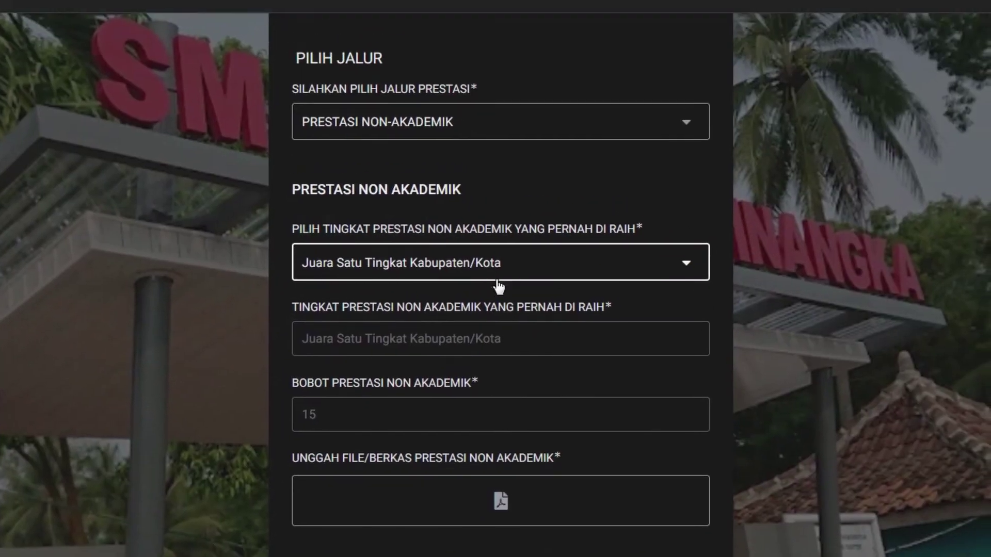
left_click(528, 131)
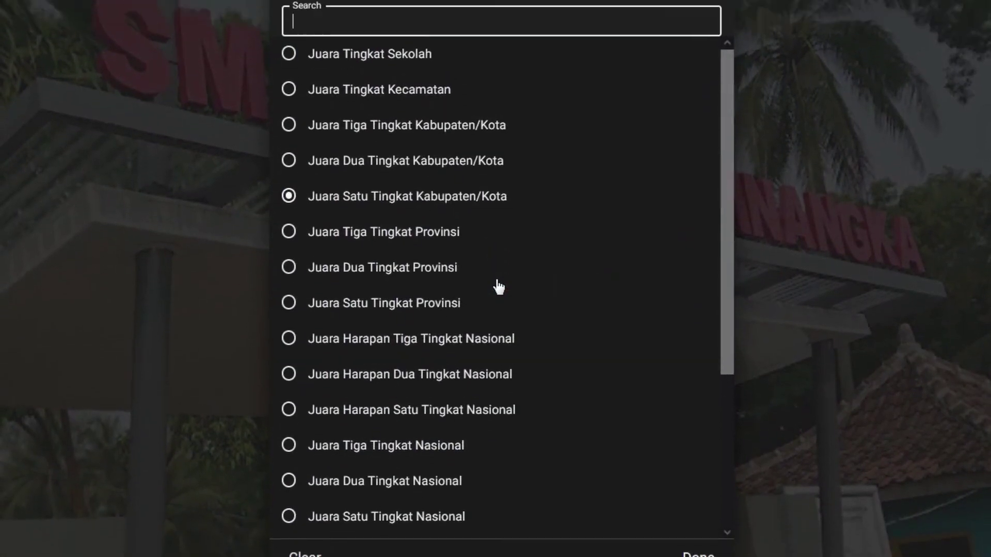
left_click(498, 285)
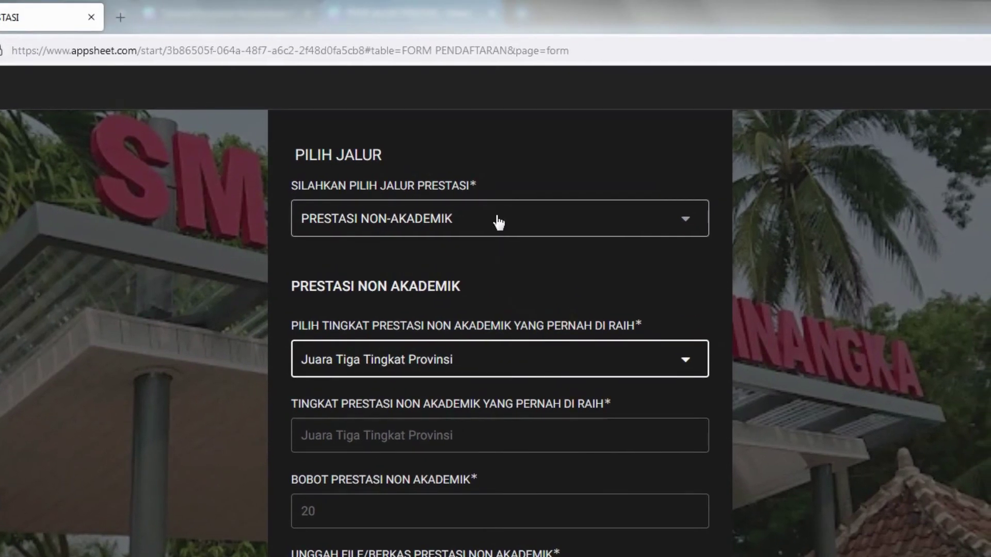
- Switch to PRESTASI NON-AKADEMIK LAINNYA and enter TAHFIDZ QUR'AN as the other achievement
left_click(502, 137)
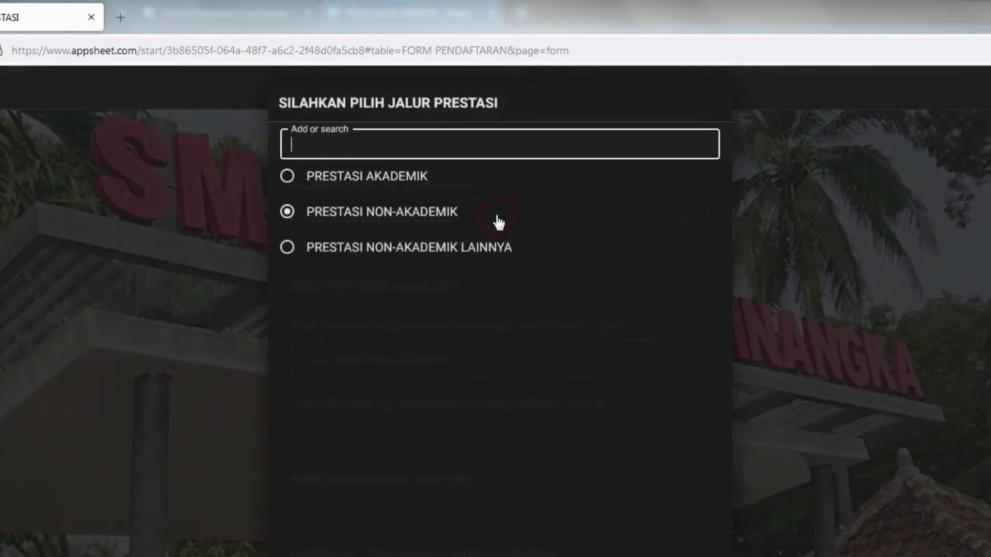
left_click(499, 255)
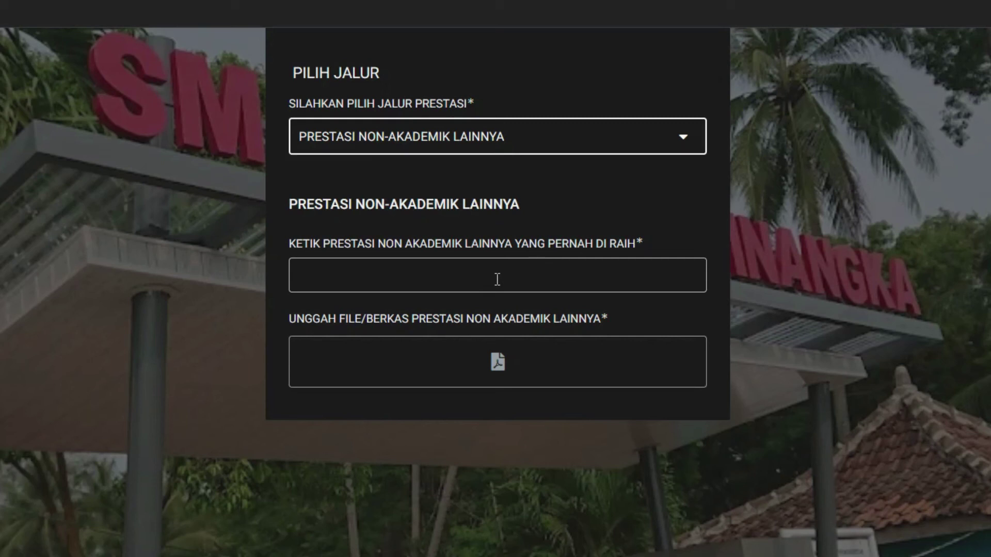
left_click(497, 279)
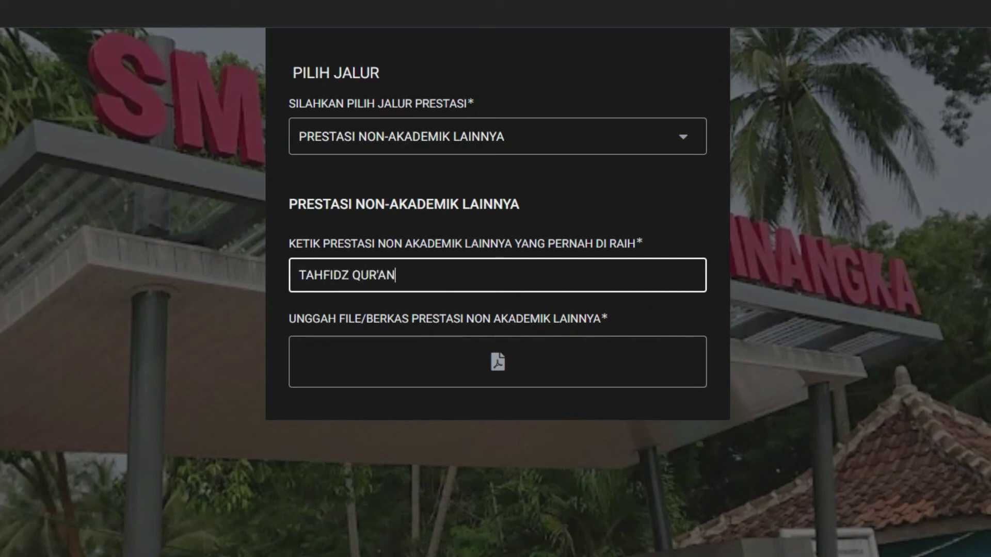
scroll(499, 281, "down", 3)
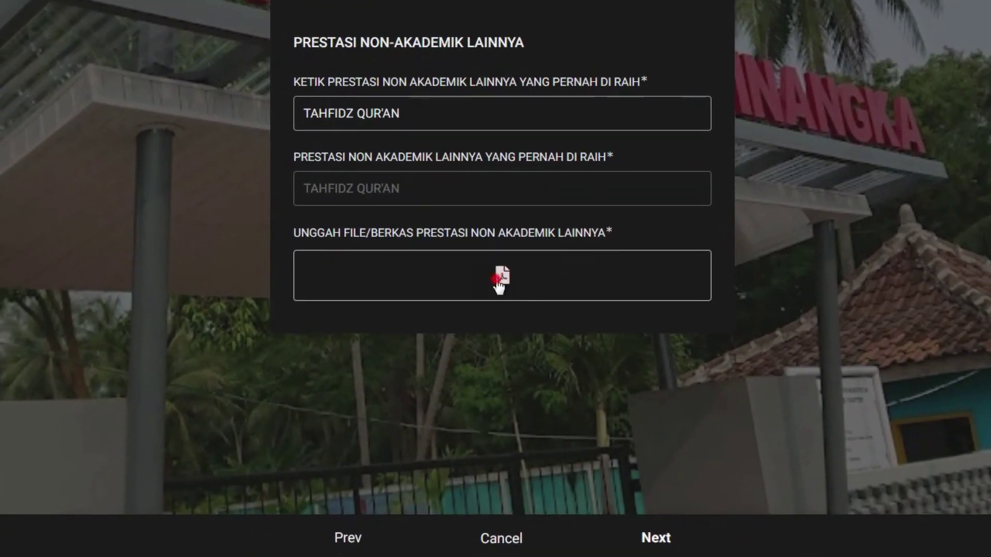
- Return the route to PRESTASI NON-AKADEMIK, cancelling the proof-file upload without attaching anything
left_click(485, 283)
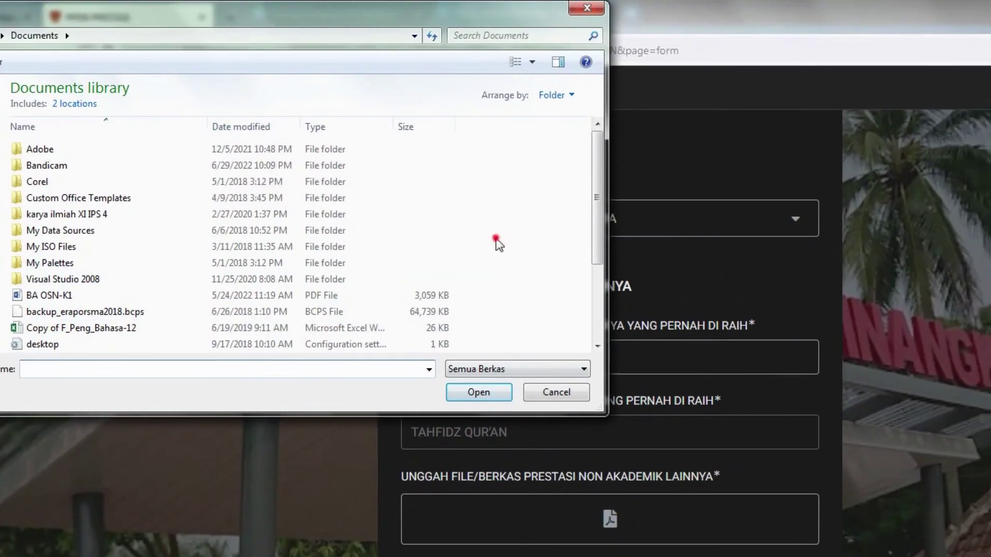
scroll(415, 57, "down", 3)
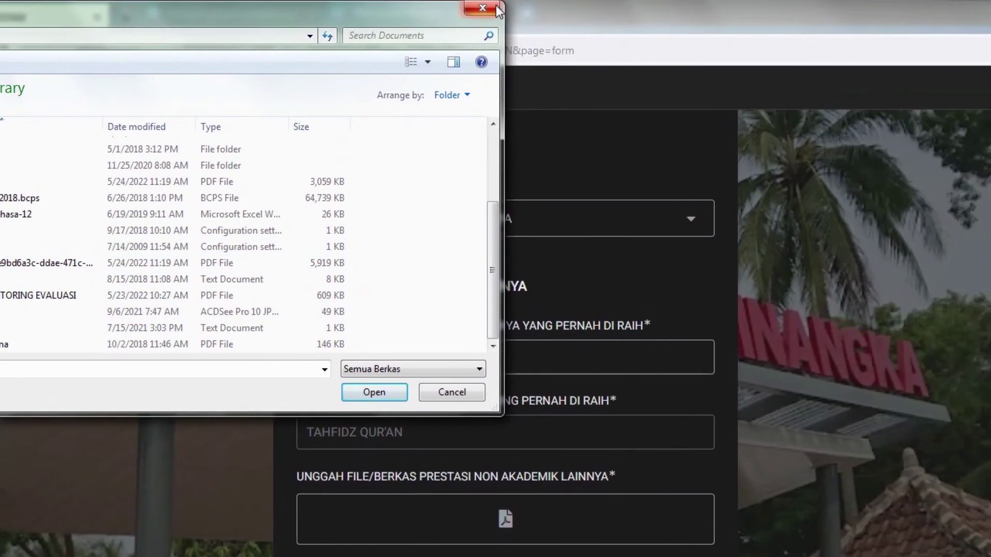
left_click(493, 15)
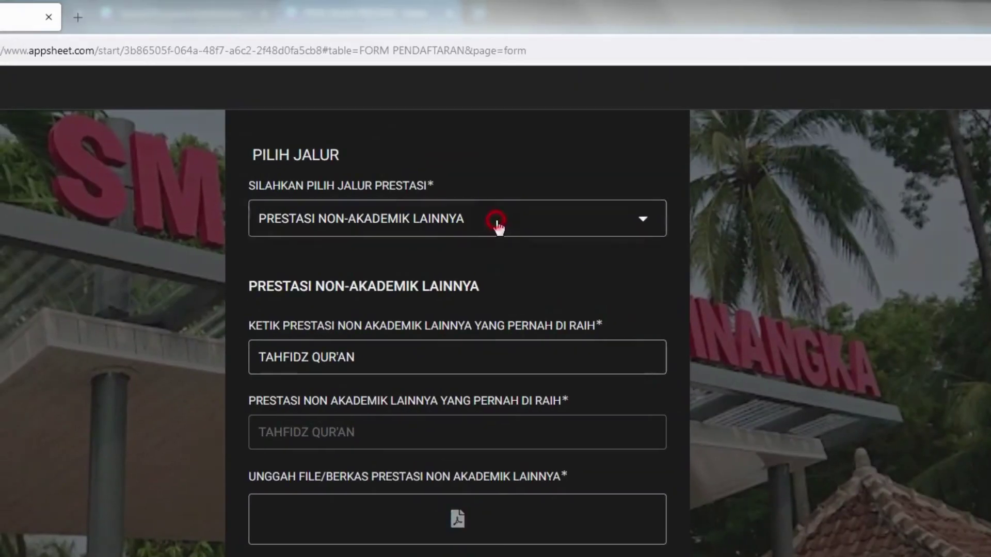
left_click(552, 219)
left_click(448, 223)
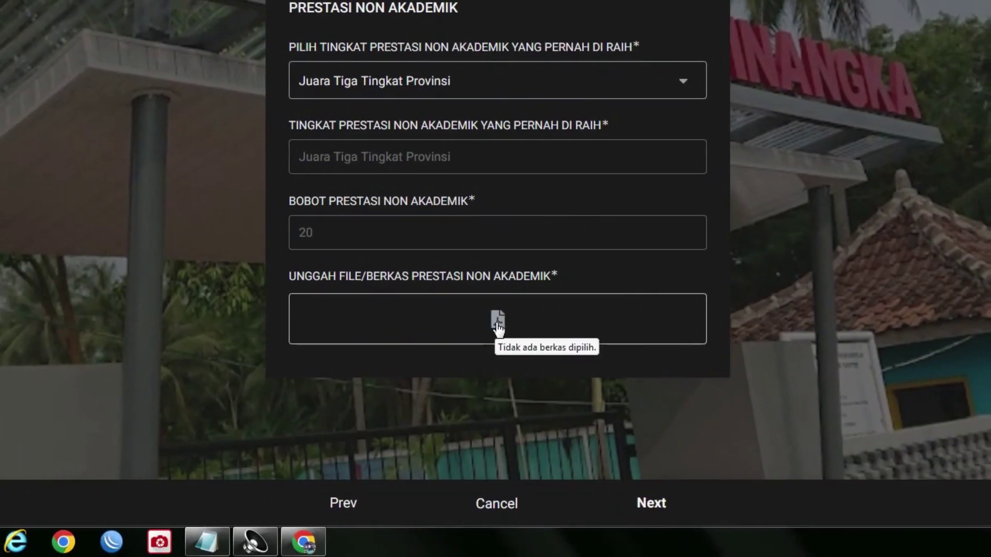
left_click(497, 325)
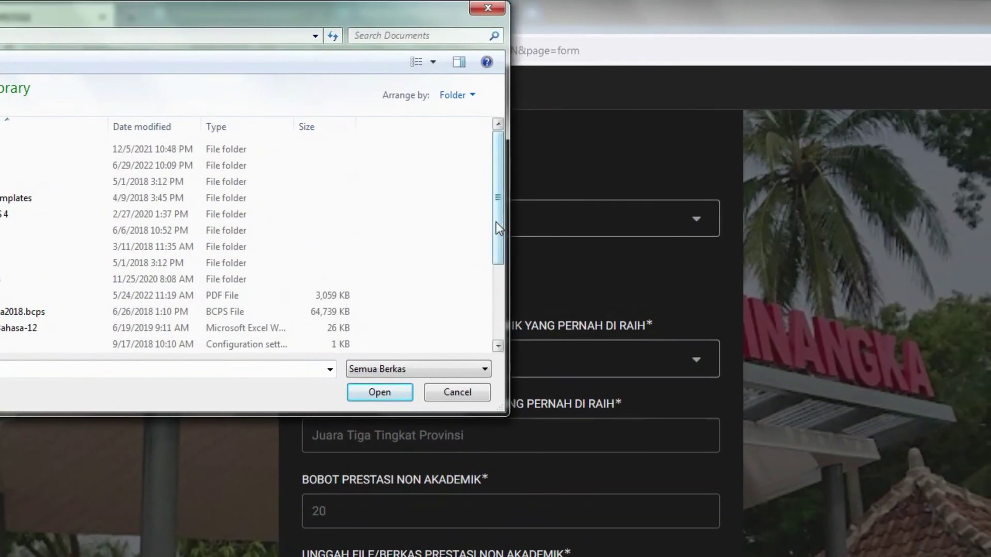
scroll(523, 300, "down", 3)
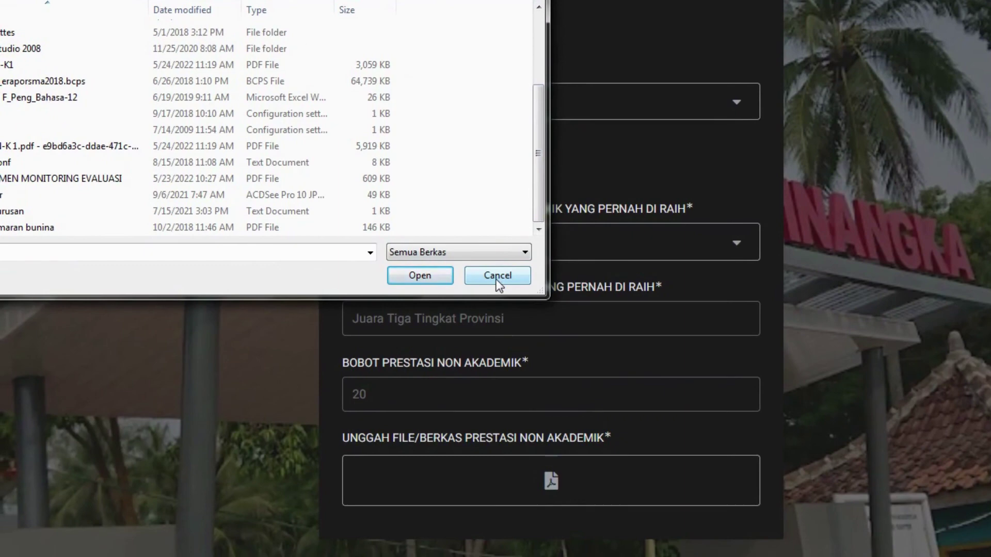
left_click(497, 277)
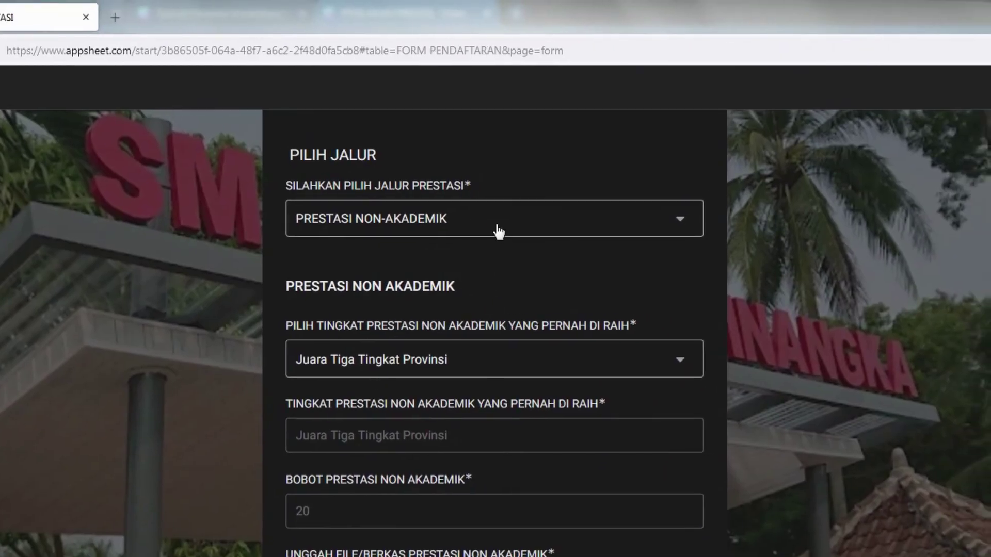
left_click(498, 231)
key("Escape")
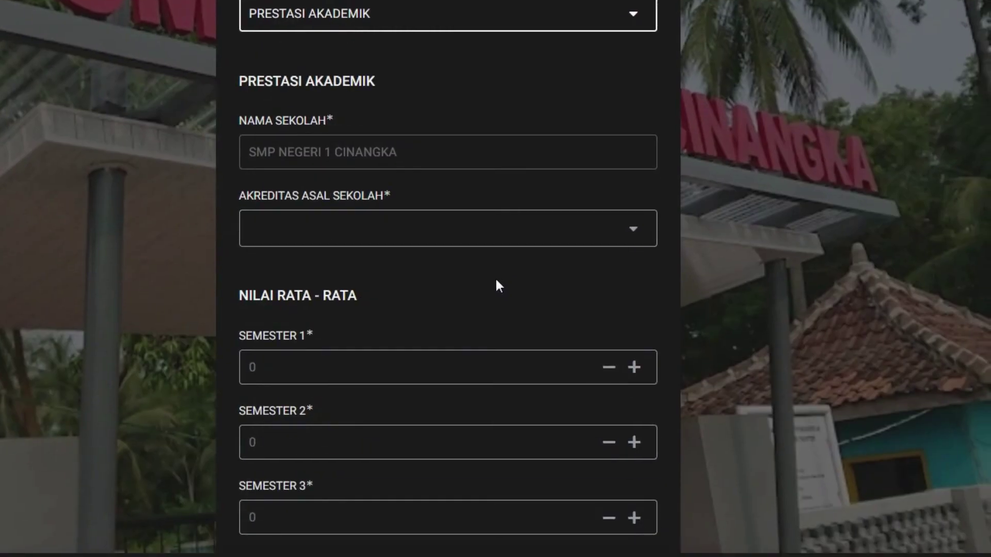
- Scroll through the PRESTASI AKADEMIK fields to check the five semester averages, all at 0
scroll(498, 282, "down", 1)
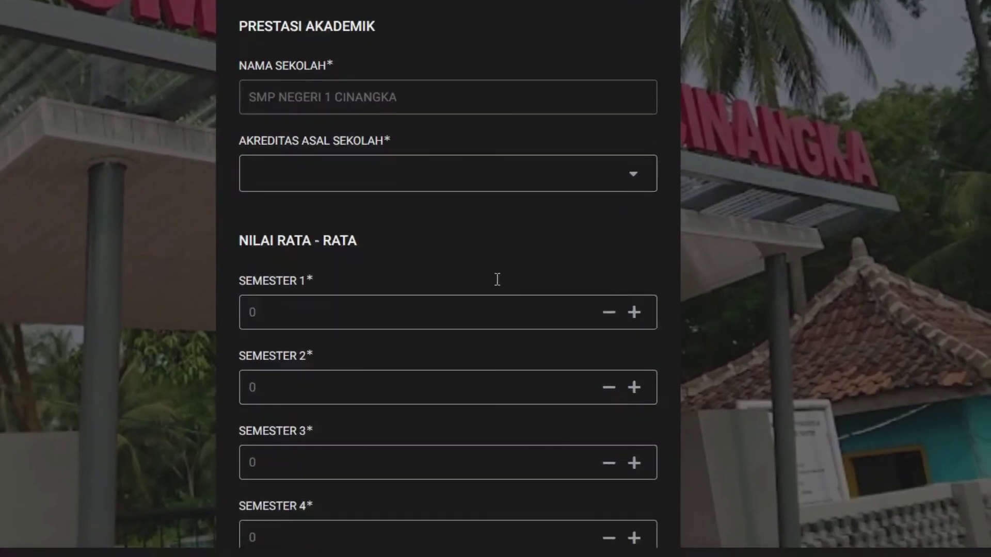
scroll(497, 281, "down", 2)
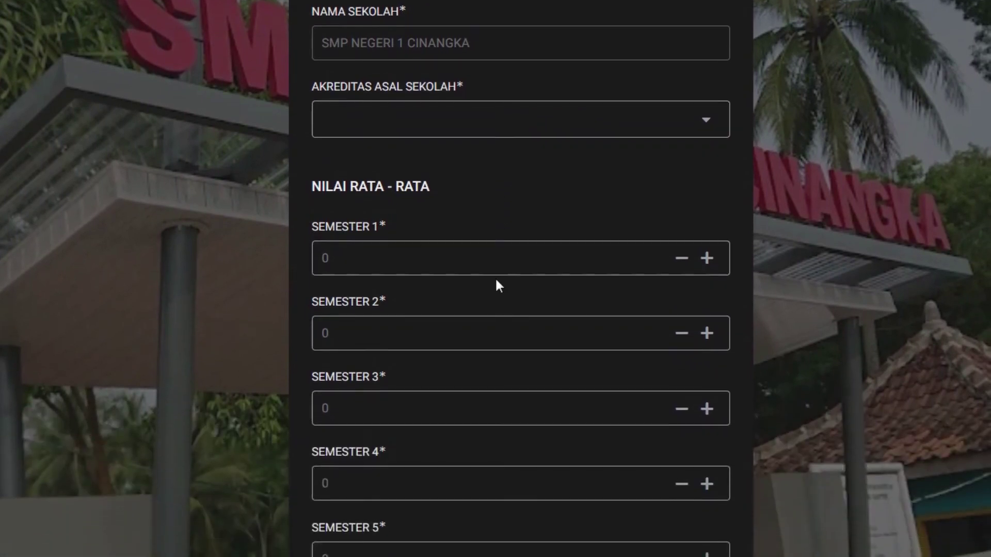
scroll(498, 283, "down", 2)
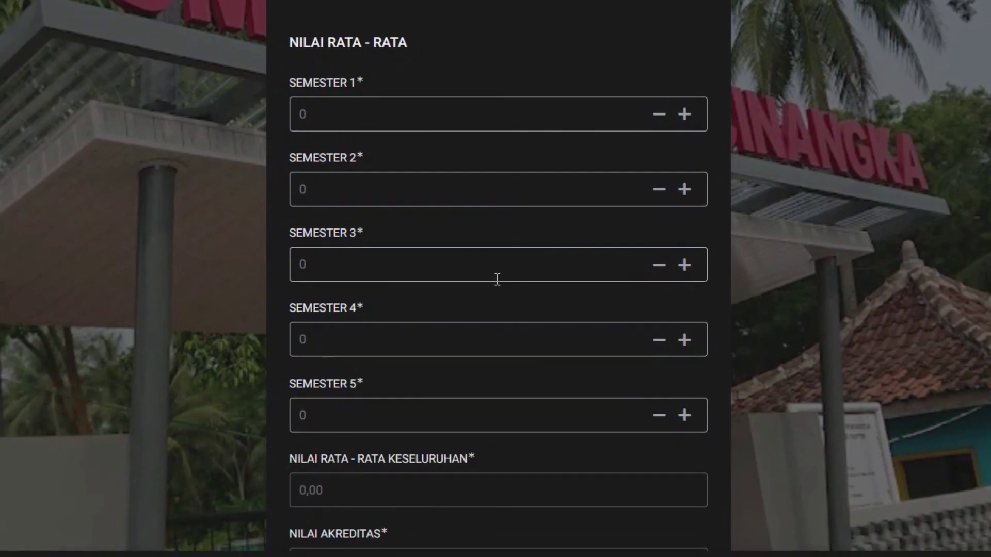
scroll(497, 279, "down", 2)
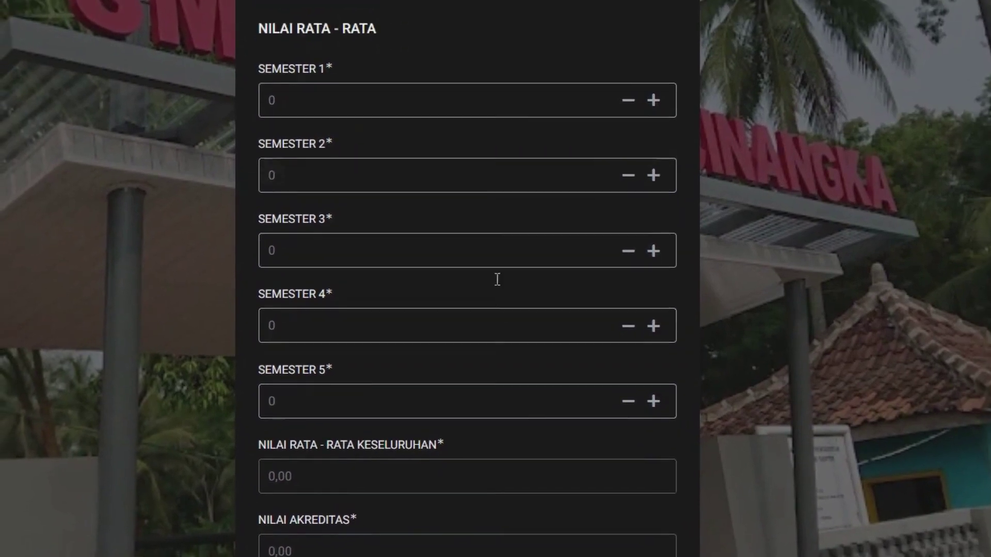
scroll(498, 285, "up", 5)
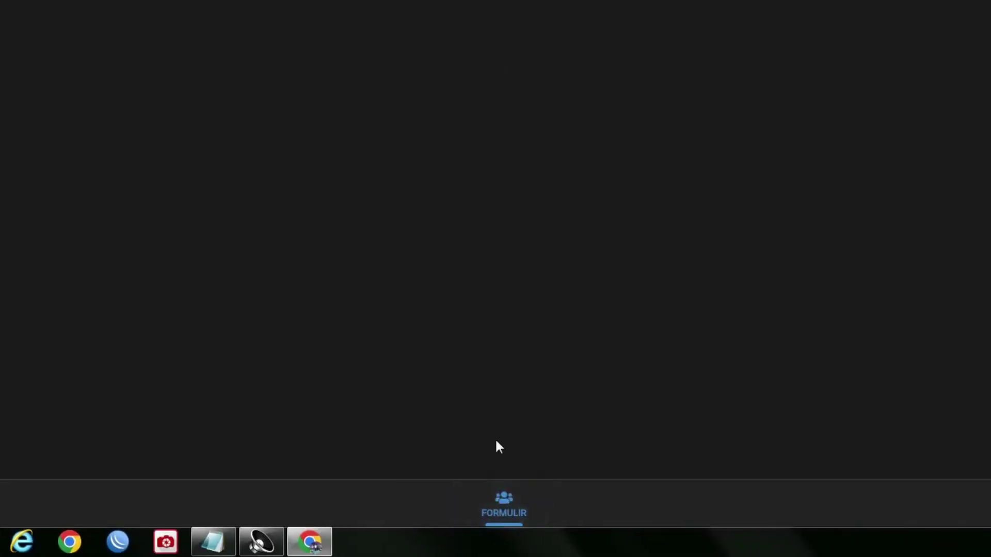
- Open the student's registration for editing and page through to the verification section
left_click(345, 204)
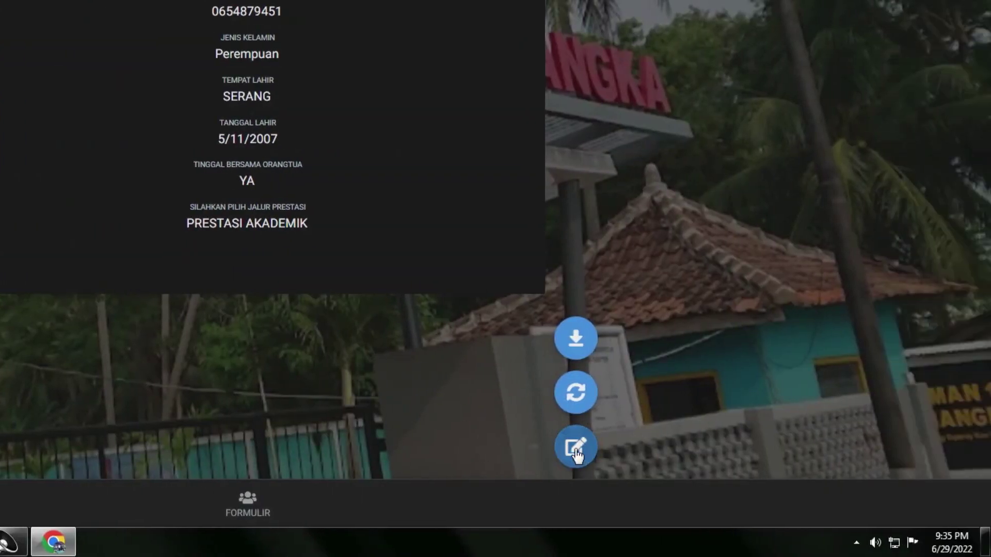
left_click(642, 447)
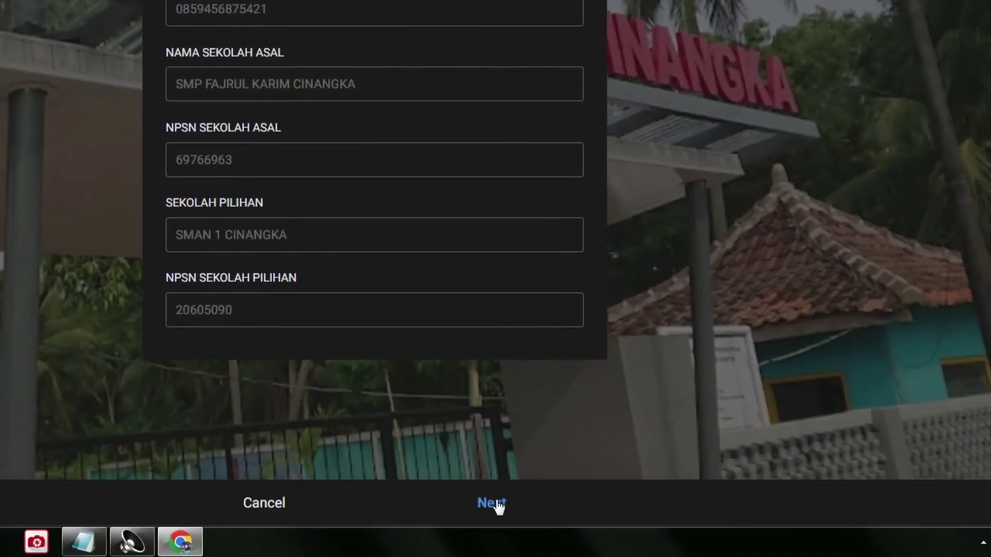
left_click(464, 503)
left_click(494, 503)
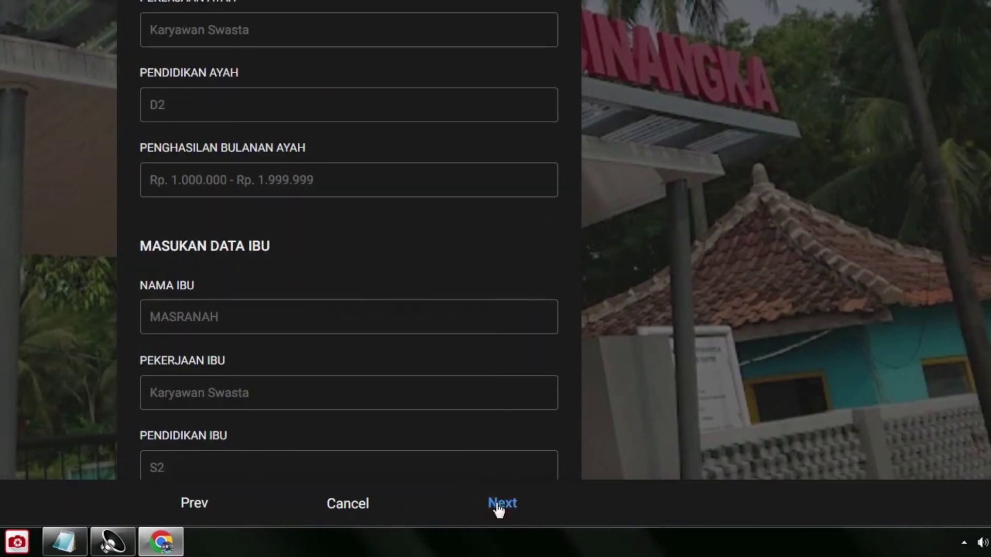
left_click(495, 504)
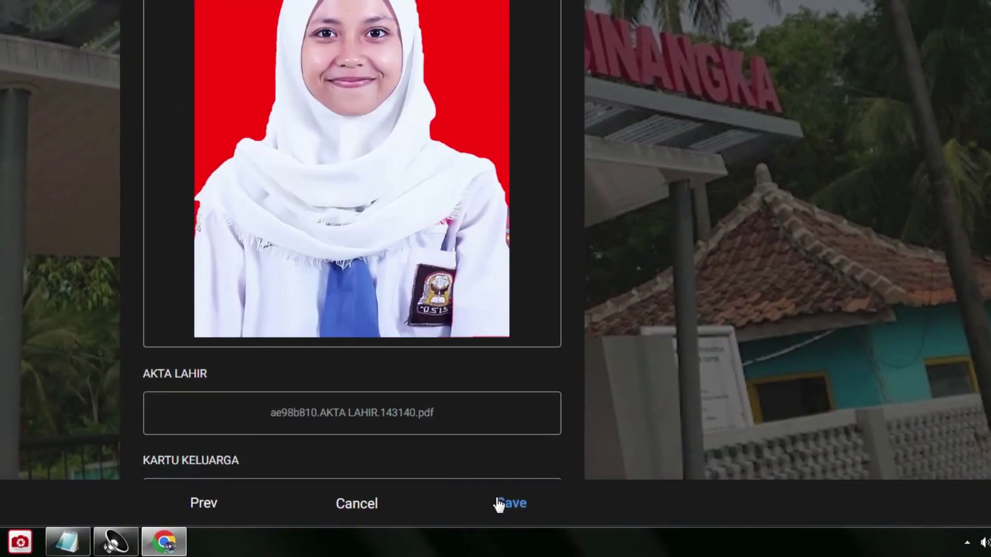
- Set the verification status to VALID and pick a verifier from the staff list
scroll(495, 471, "down", 10)
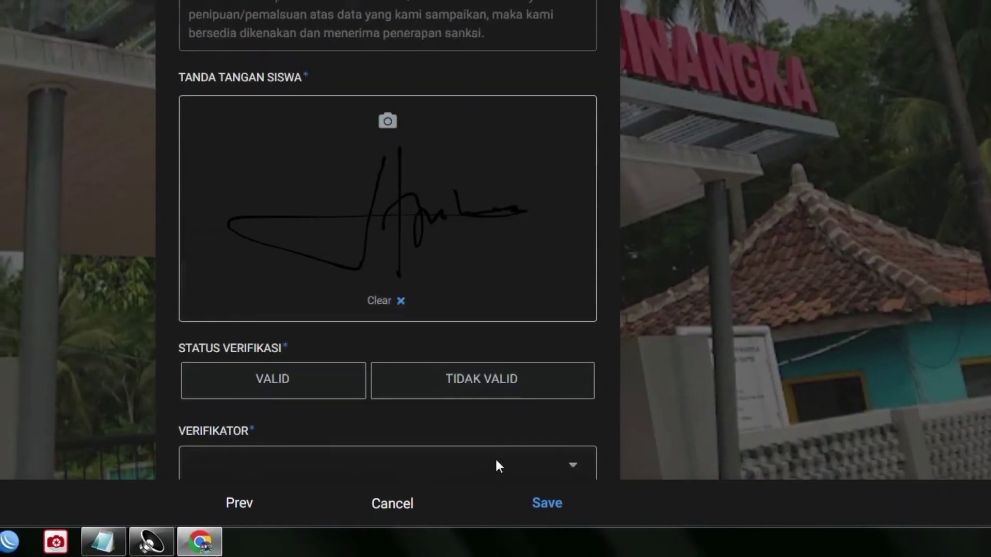
scroll(494, 457, "down", 1)
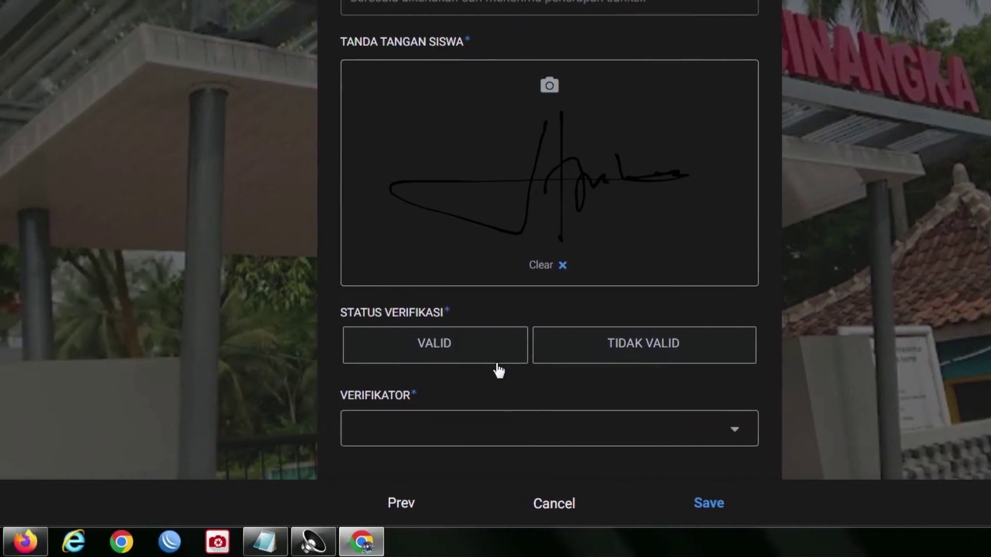
left_click(303, 353)
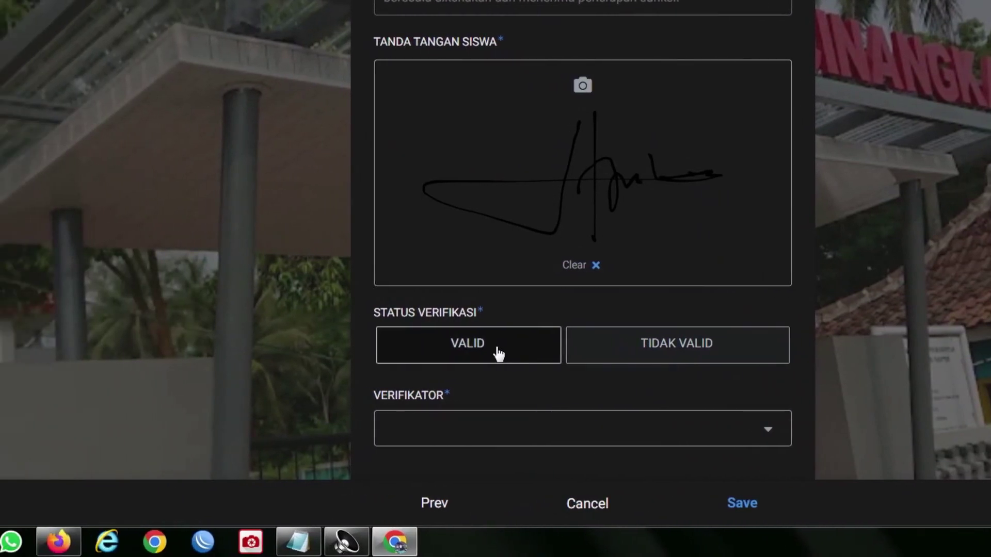
left_click(498, 354)
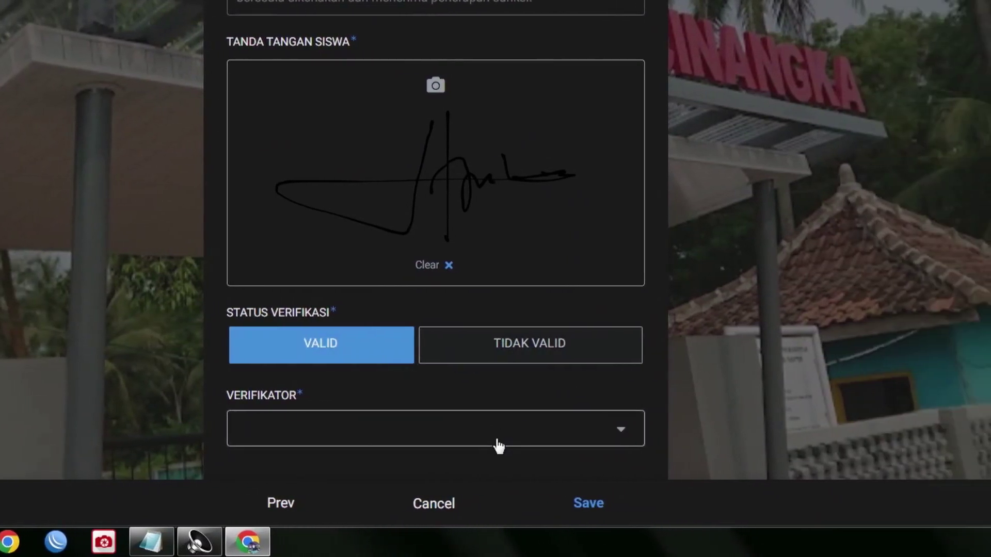
left_click(645, 437)
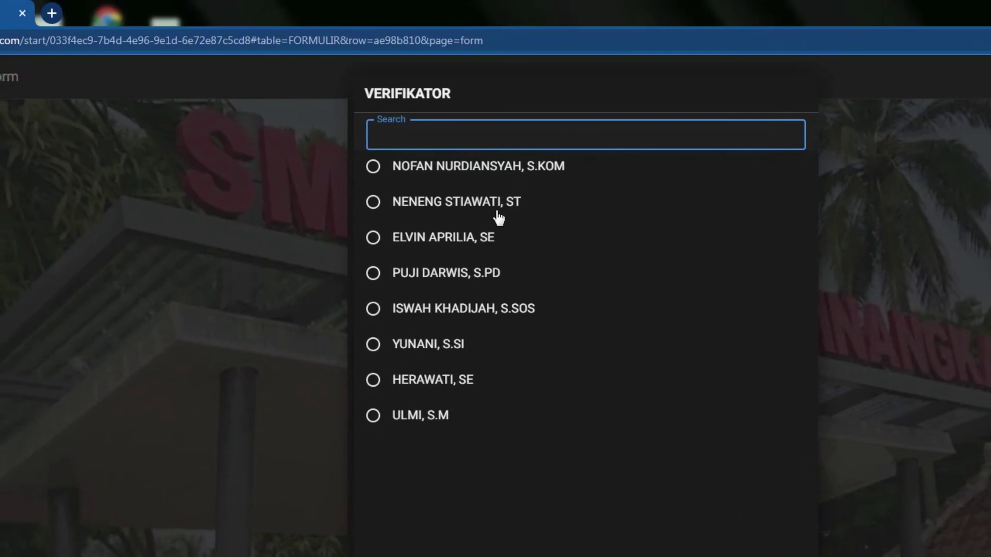
left_click(485, 167)
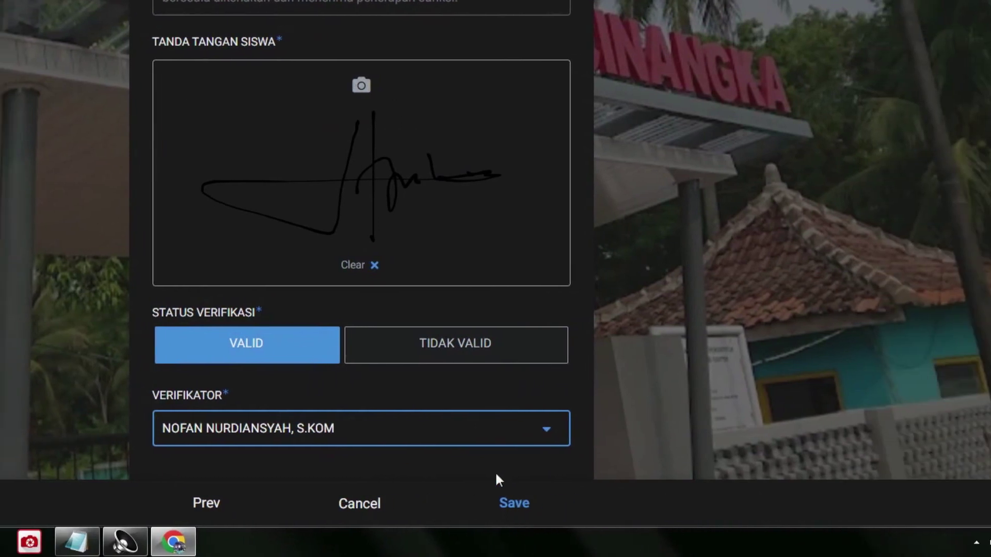
scroll(494, 456, "up", 5)
scroll(496, 474, "up", 4)
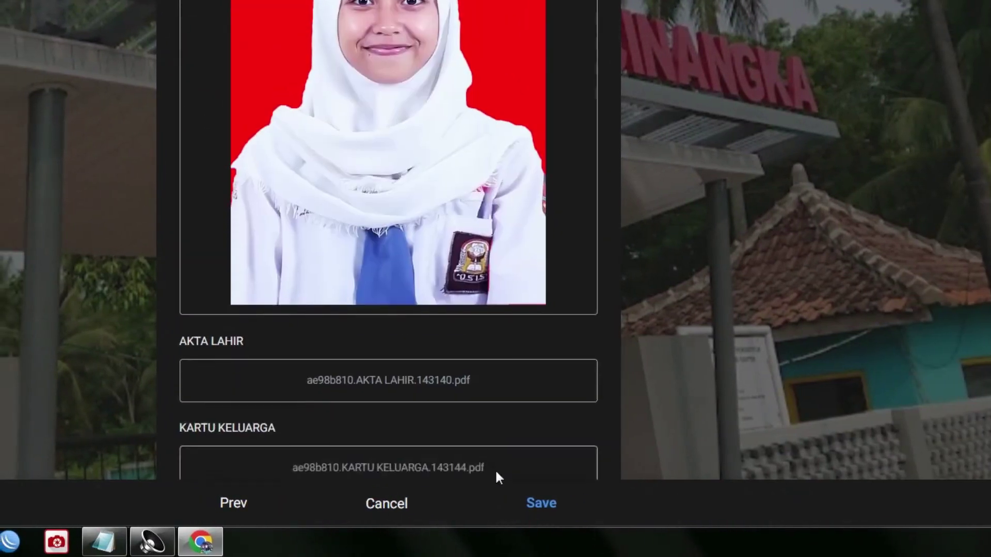
scroll(495, 474, "down", 7)
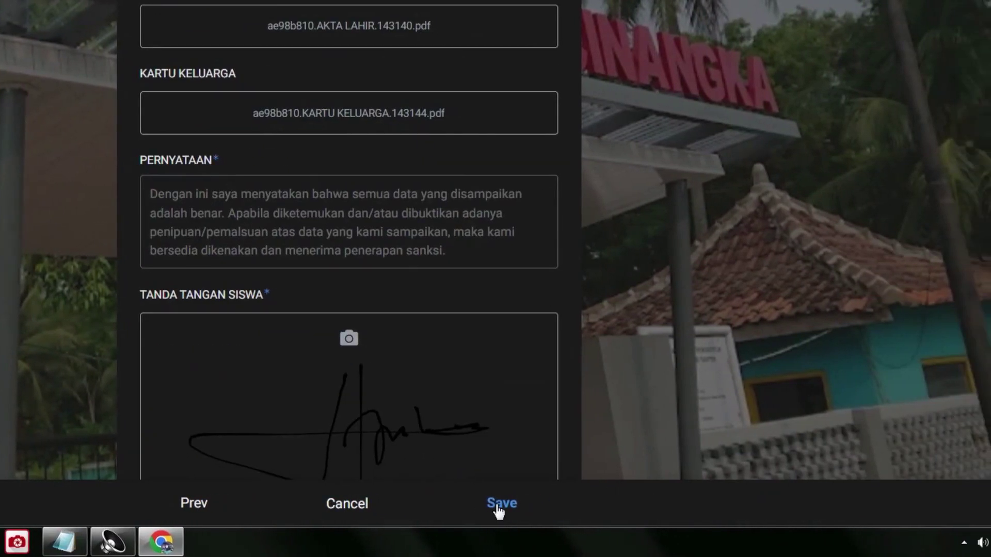
- Save the edited registration with status VALID and the assigned verifier
left_click(497, 508)
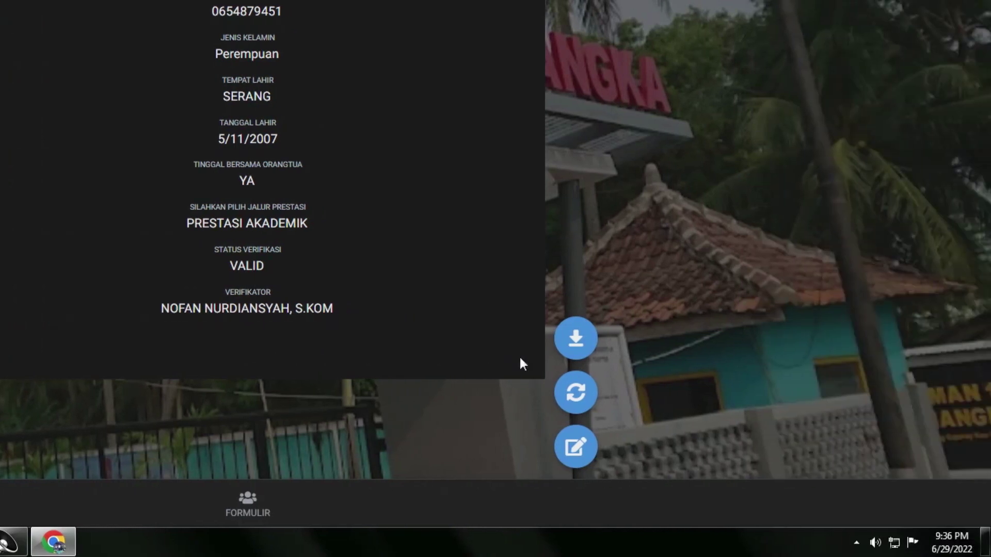
- Generate the Bukti Pendaftaran Jalur Prestasi PDF and review its VALID status and verifier
left_click(578, 341)
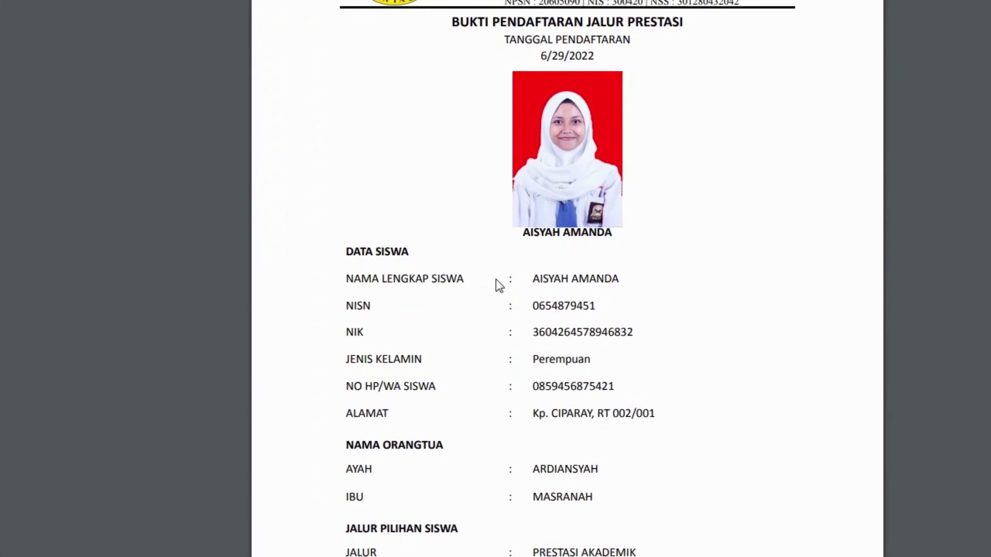
scroll(499, 285, "down", 6)
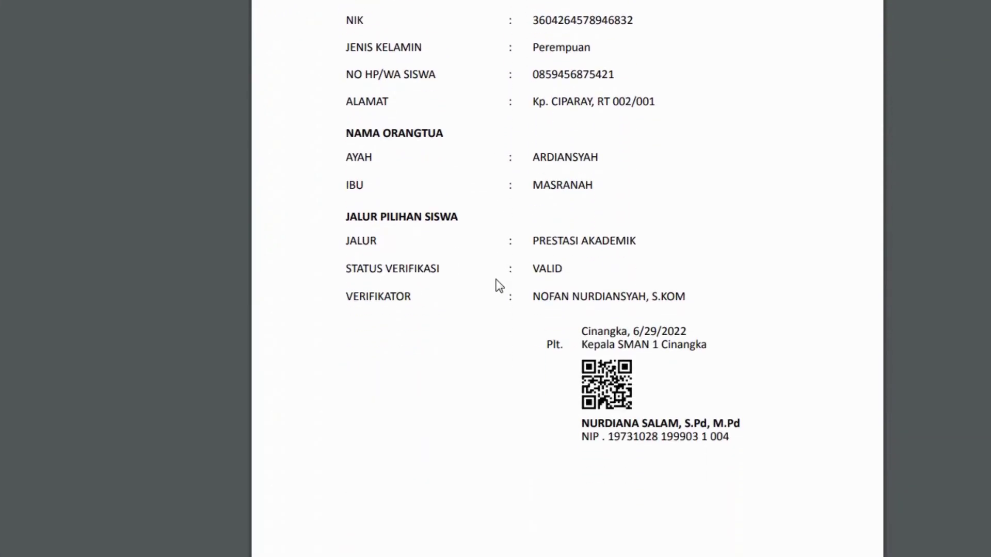
scroll(499, 285, "up", 5)
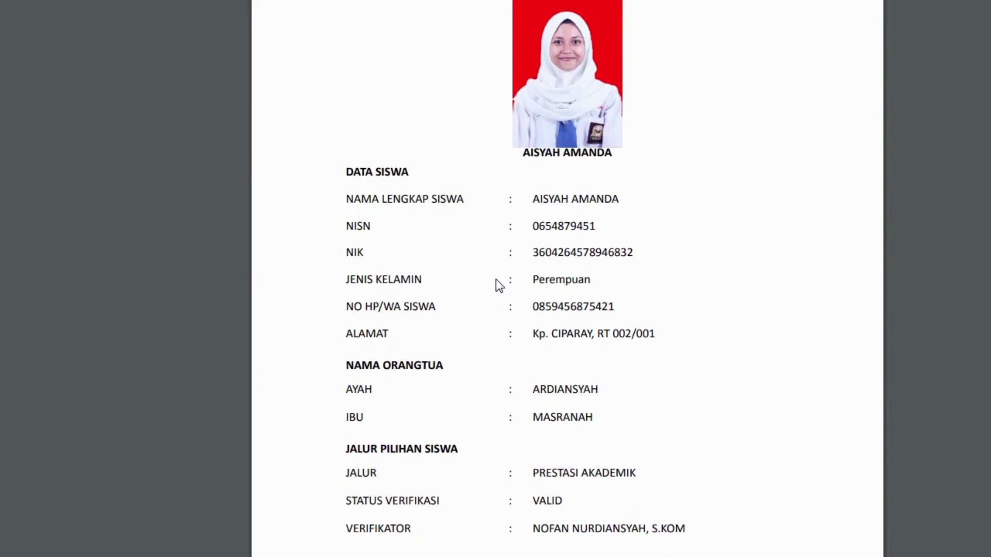
scroll(498, 286, "down", 5)
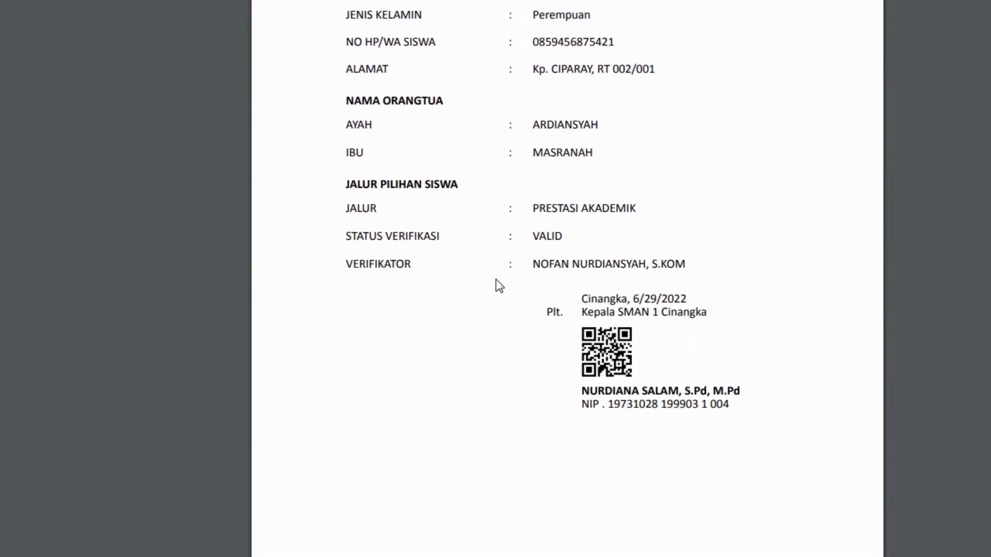
scroll(499, 285, "up", 6)
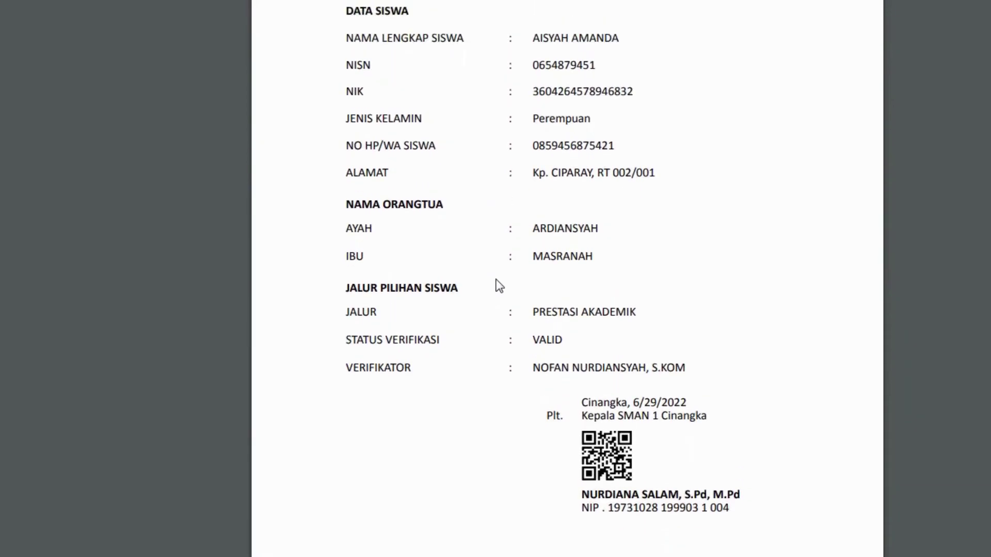